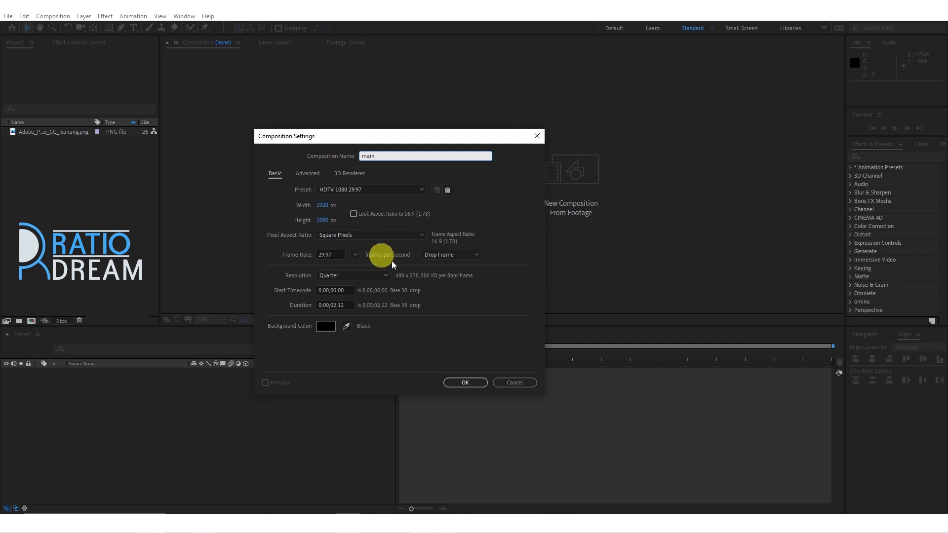
# Create the 1920 × 1080 px composition named main with the HDTV 1080 29.97 preset
pyautogui.click(466, 382)
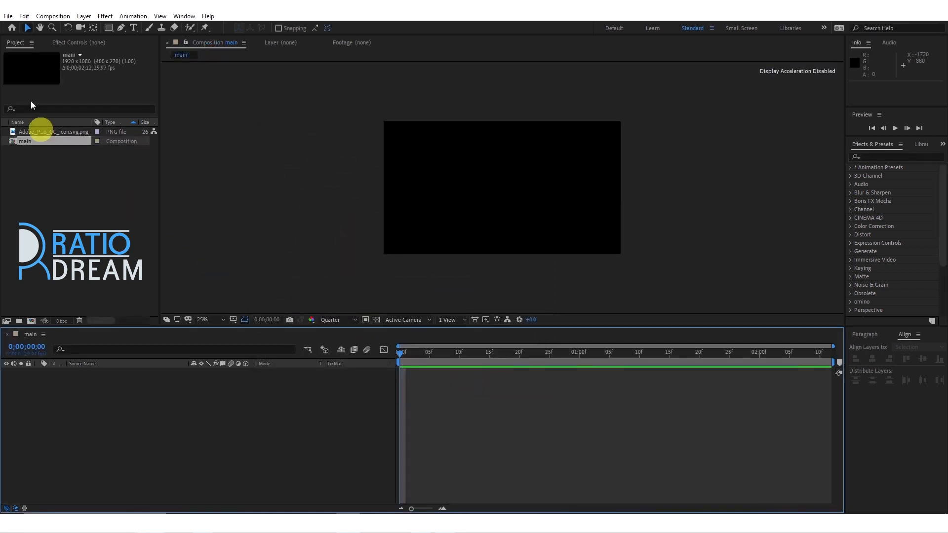
# Create a second composition named logo with a width and height of 800 px
pyautogui.click(52, 16)
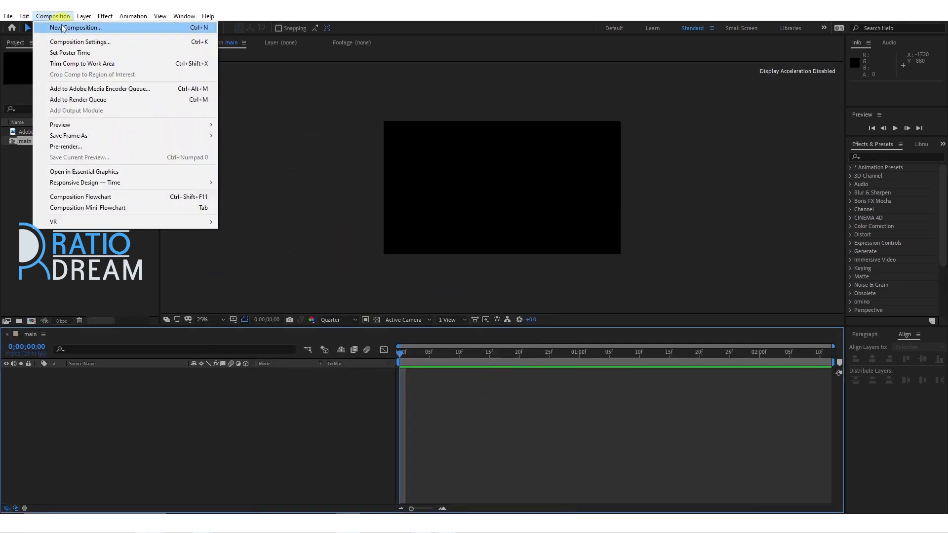
pyautogui.click(61, 26)
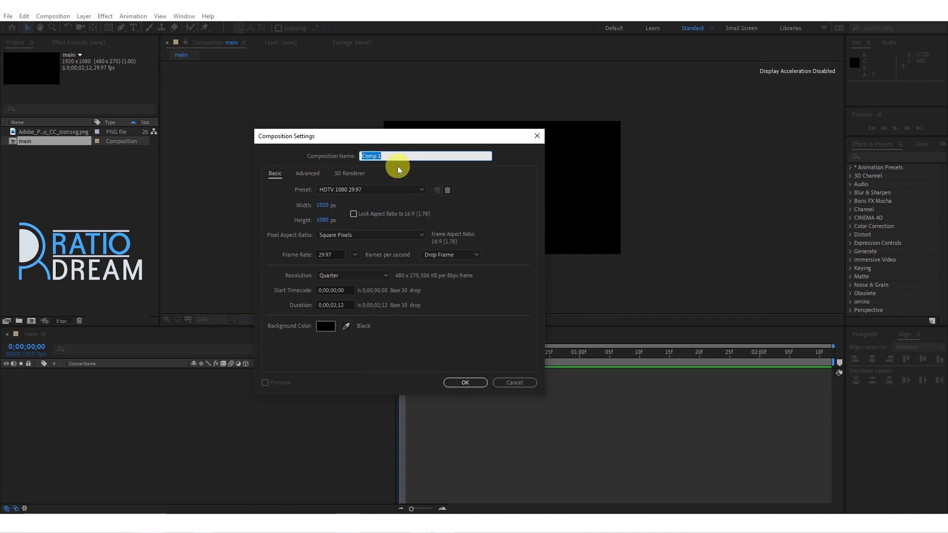
pyautogui.write('logo')
pyautogui.click(324, 205)
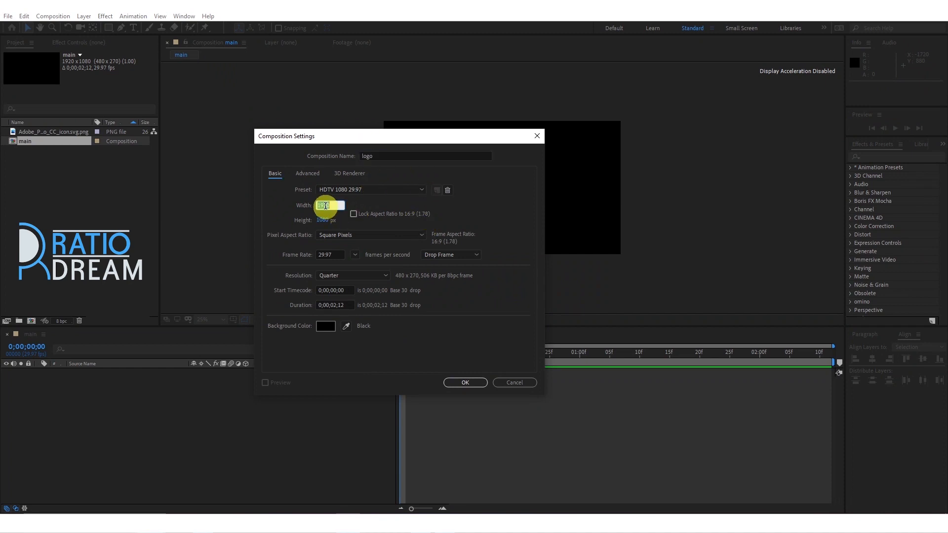
pyautogui.write('800')
pyautogui.press('Tab')
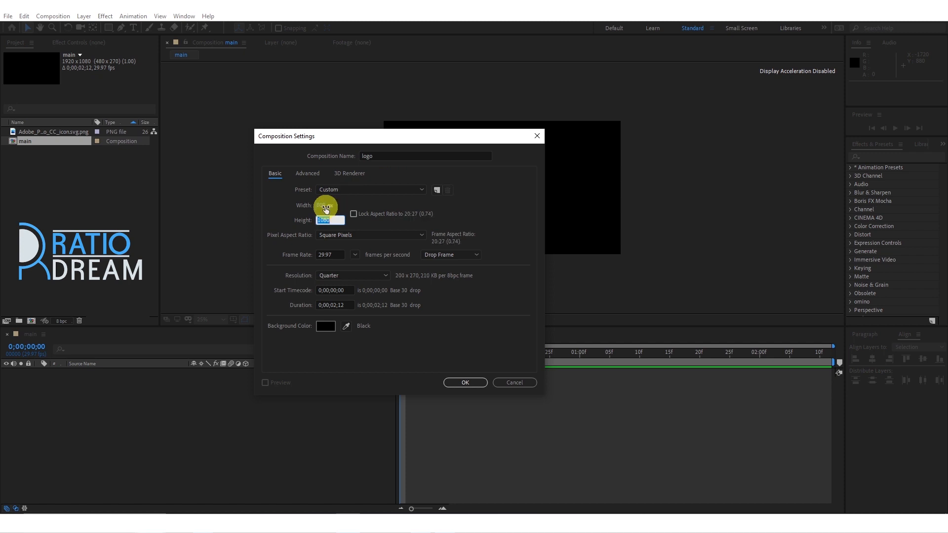
pyautogui.write('800')
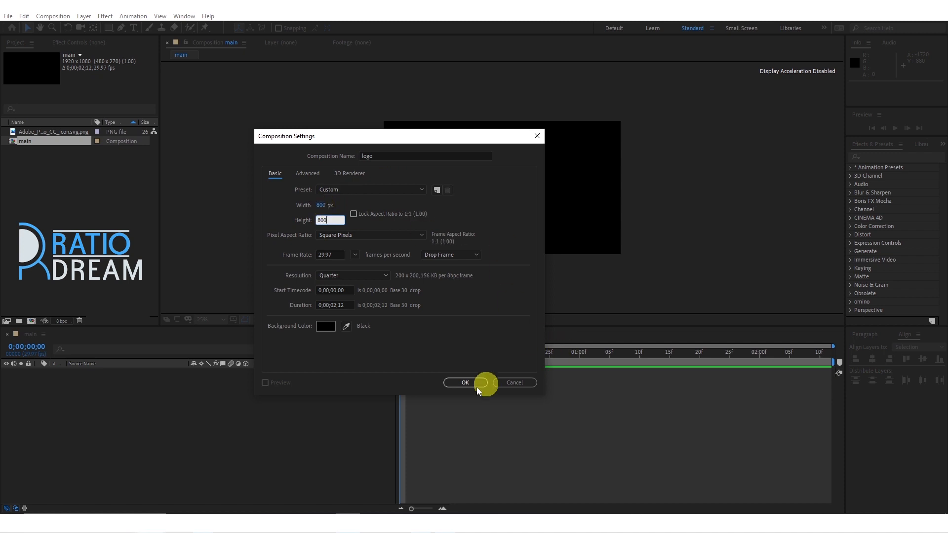
pyautogui.click(460, 383)
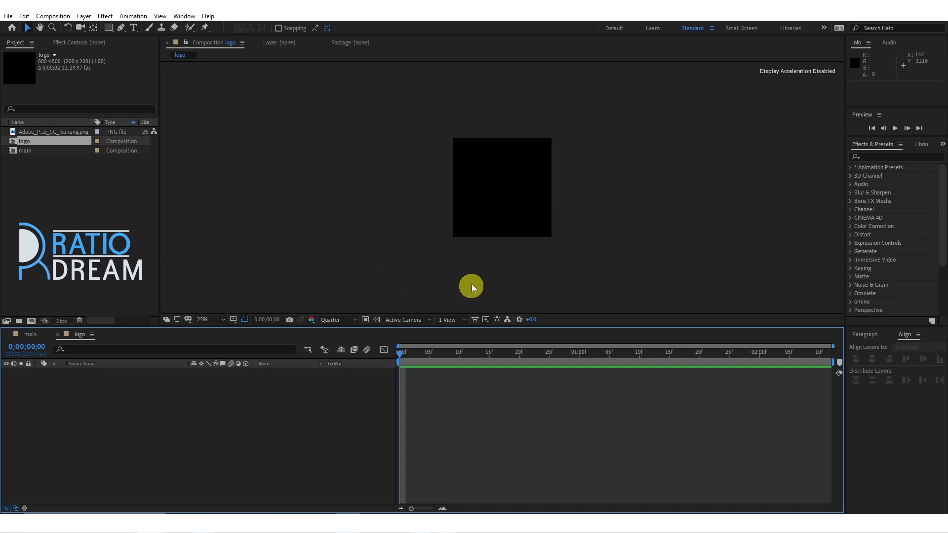
# Add the Premiere Pro icon PNG to the logo composition and set its scale to 40%
pyautogui.press('.')
pyautogui.moveTo(37, 130); pyautogui.dragTo(251, 434)
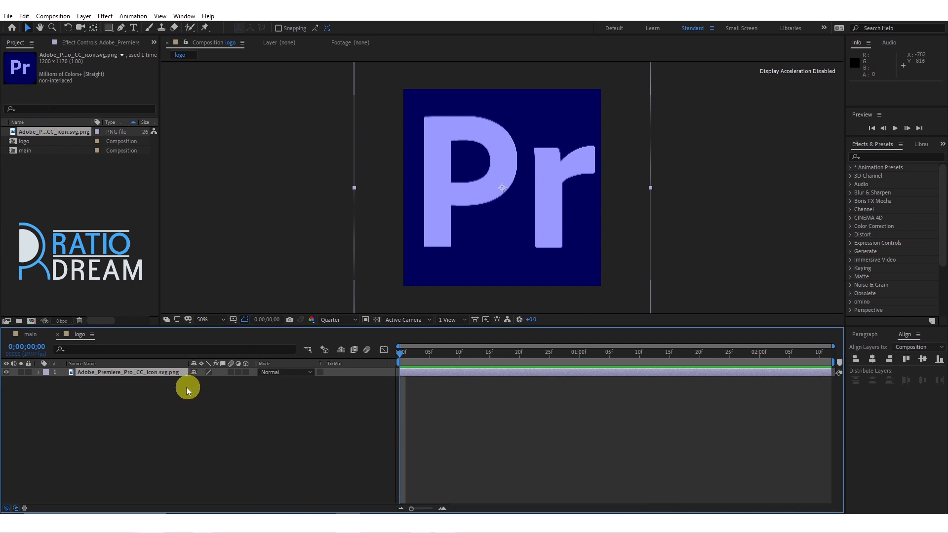
pyautogui.press('s')
pyautogui.click(207, 381)
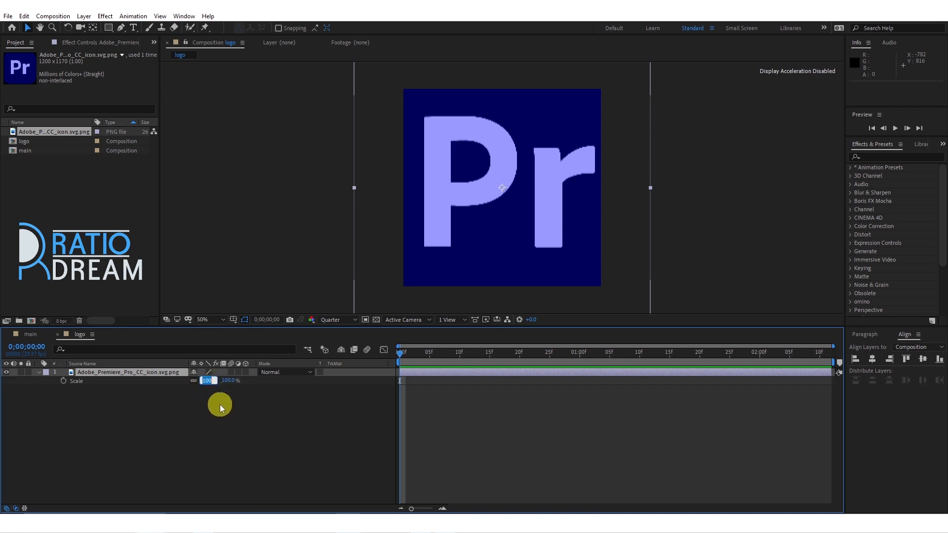
pyautogui.write('40')
pyautogui.press('Return')
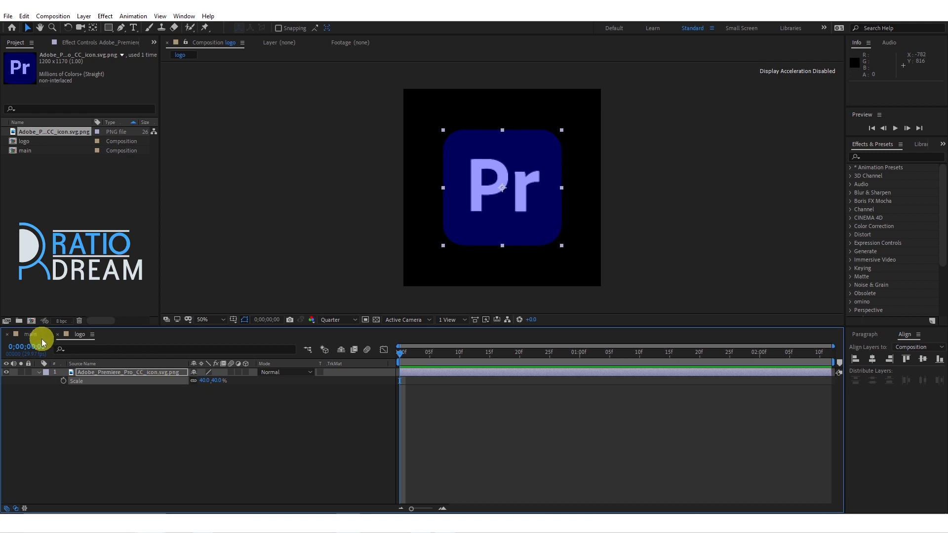
# Place the logo composition as a layer in the main composition and make it a 3D layer
pyautogui.click(56, 334)
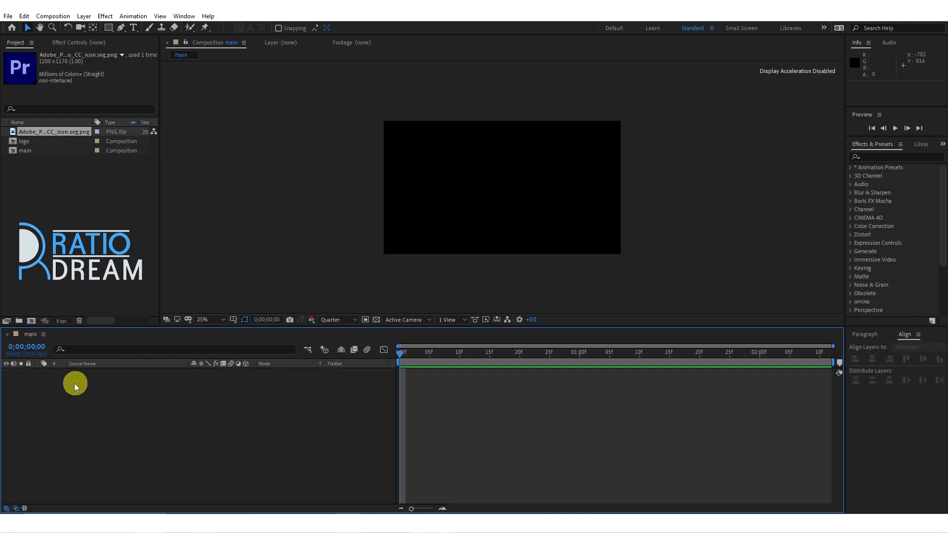
pyautogui.click(34, 142)
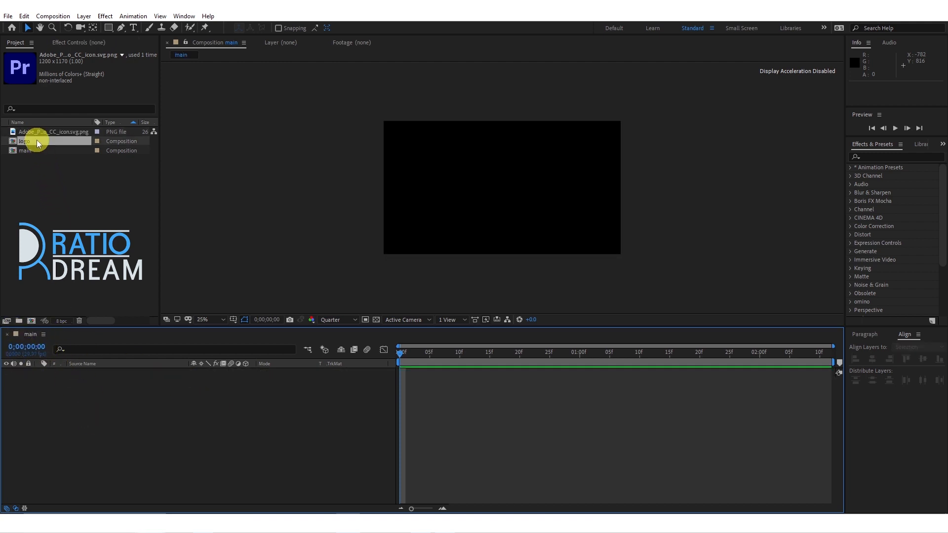
pyautogui.moveTo(31, 141); pyautogui.dragTo(126, 407)
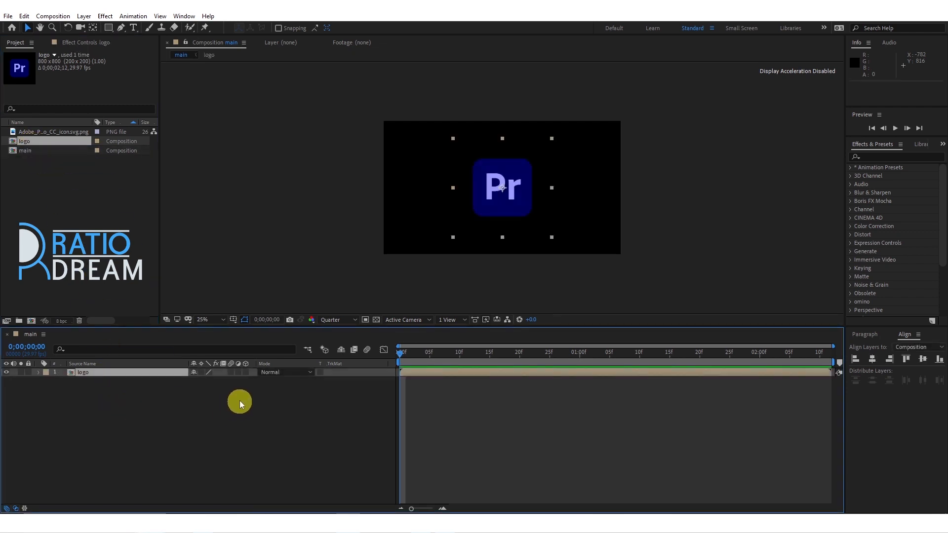
pyautogui.click(245, 371)
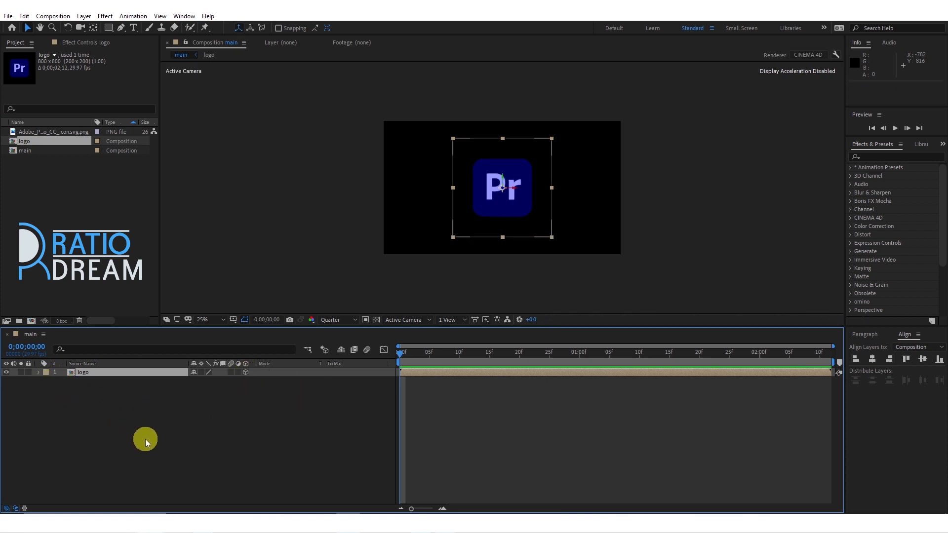
# Add the expression [position[0],position[1],index+index*3] to the logo layer's Position property
pyautogui.press('p')
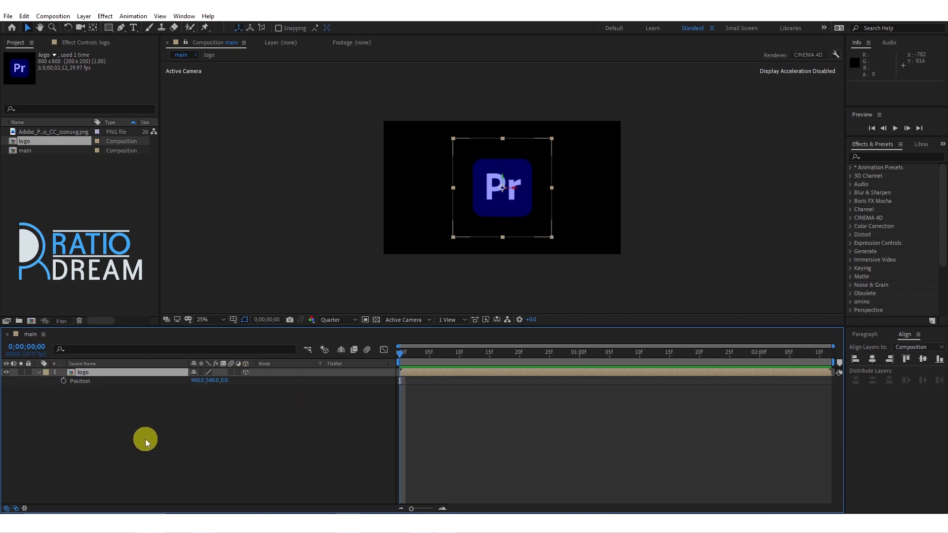
pyautogui.keyDown('alt'); pyautogui.click(65, 382); pyautogui.keyUp('alt')
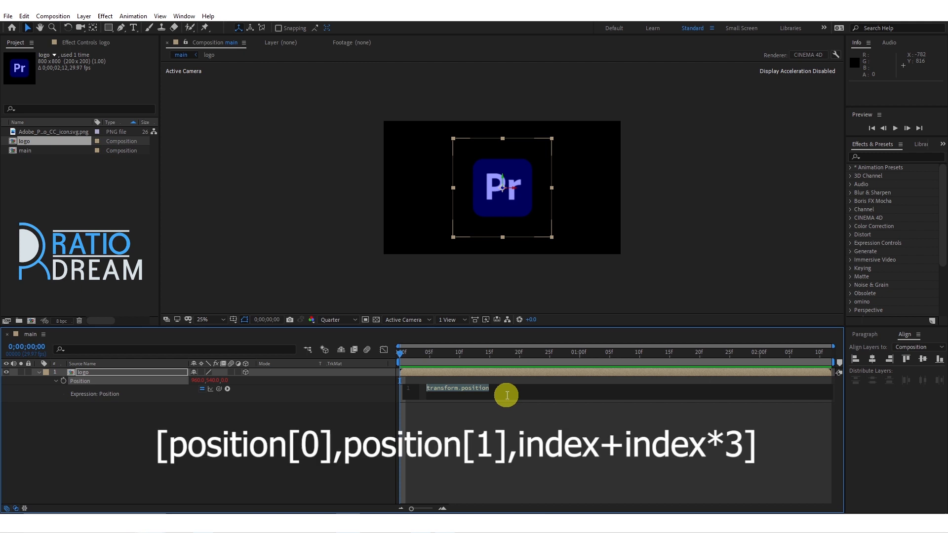
pyautogui.press('BackSpace')
pyautogui.write('[]')
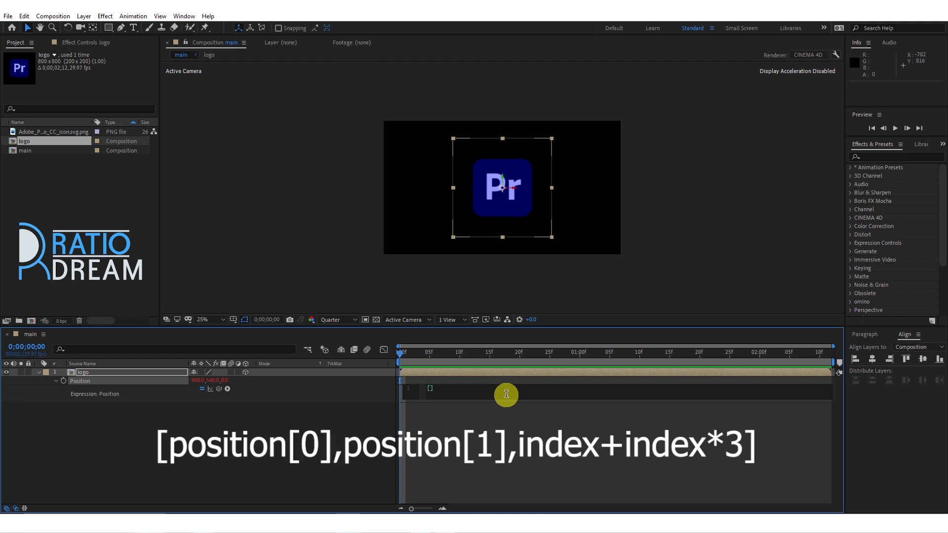
pyautogui.write('po')
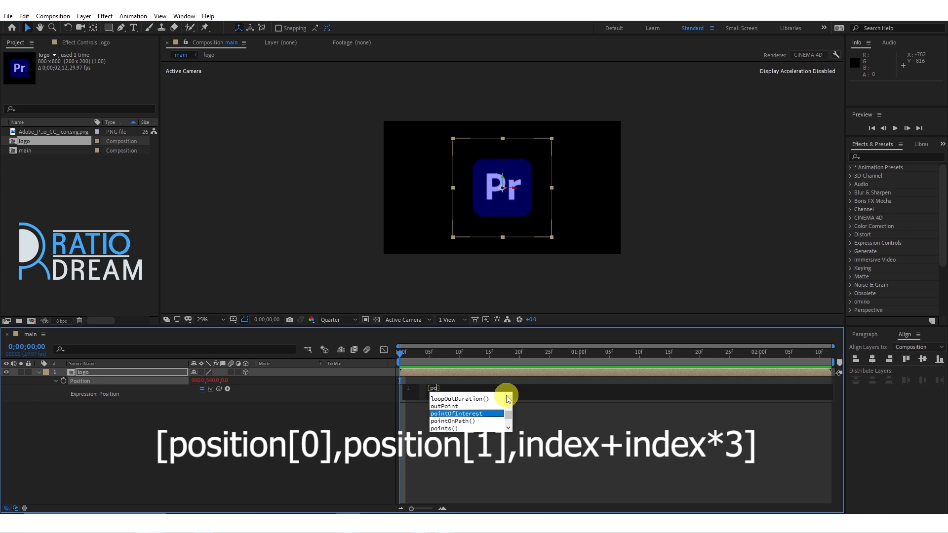
pyautogui.write('sition')
pyautogui.press('Return')
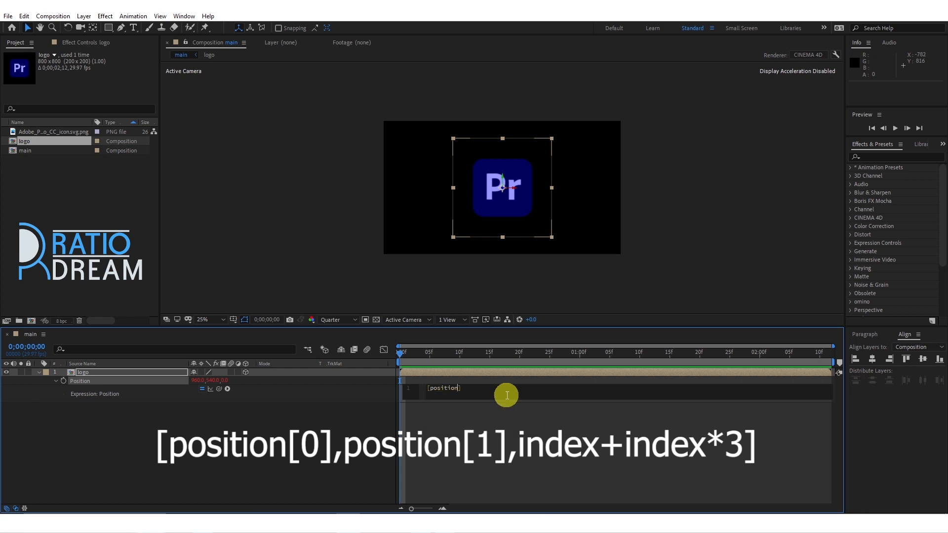
pyautogui.write('[0],po')
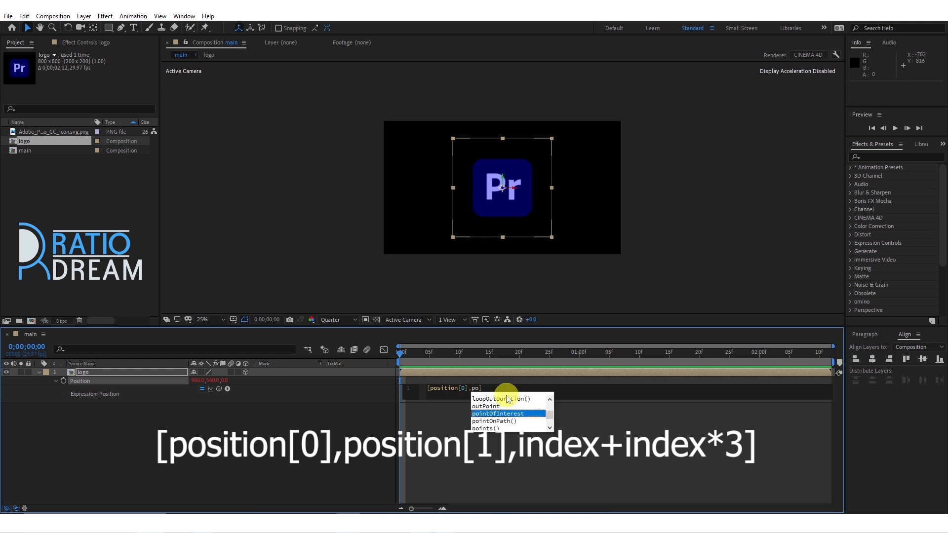
pyautogui.write('sition[')
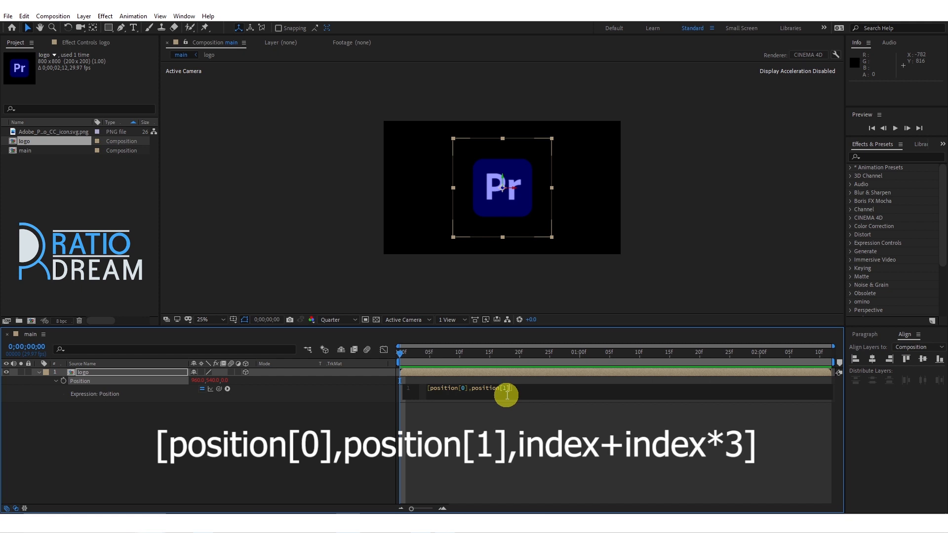
pyautogui.write('1],ins')
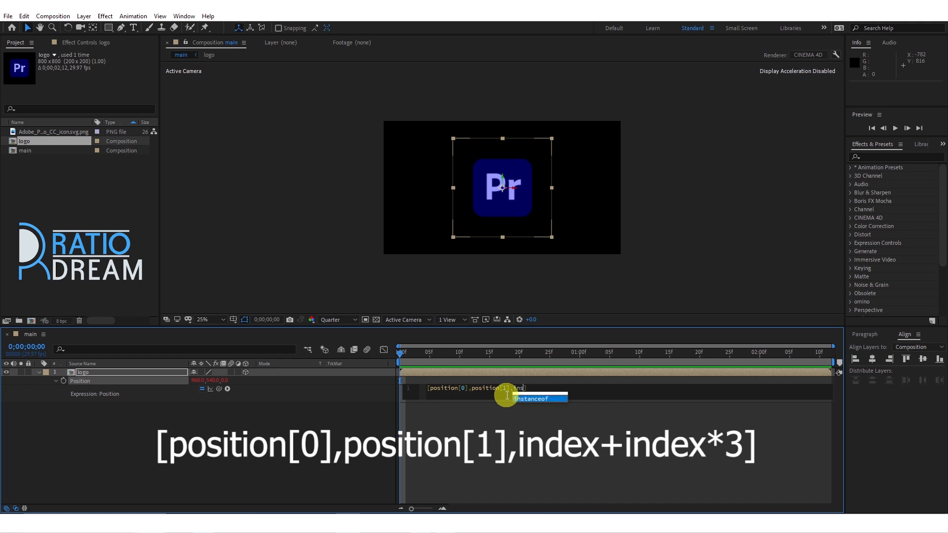
pyautogui.press('BackSpace')
pyautogui.write('dex')
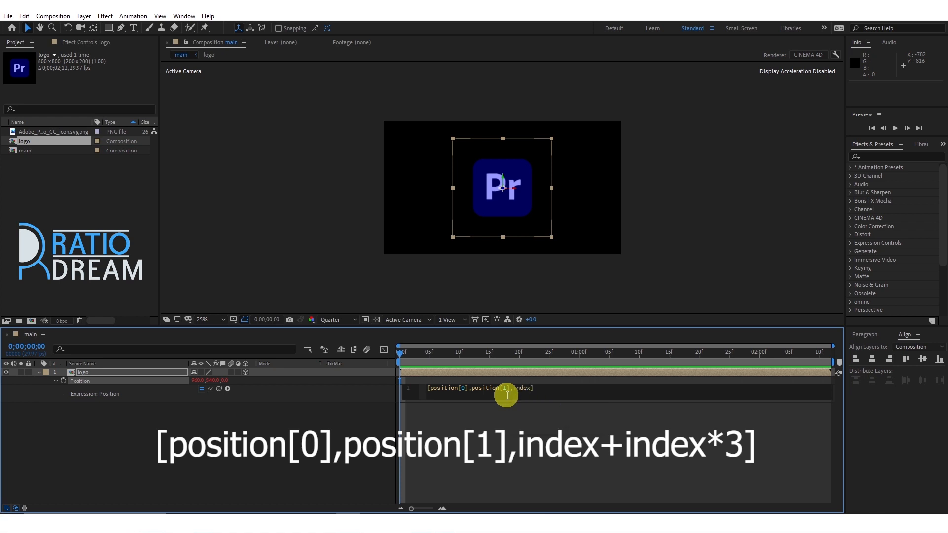
pyautogui.write('+')
pyautogui.write('ind')
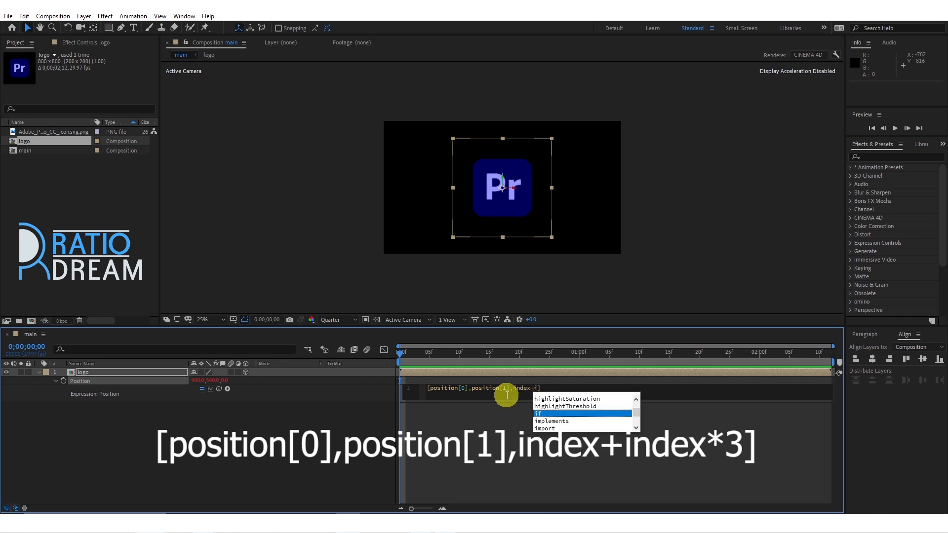
pyautogui.write('ex')
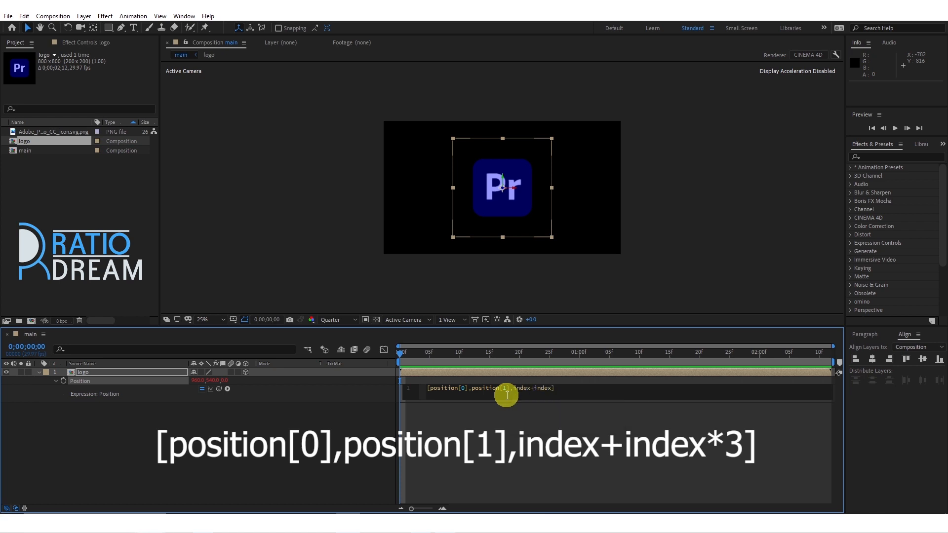
pyautogui.write('*3')
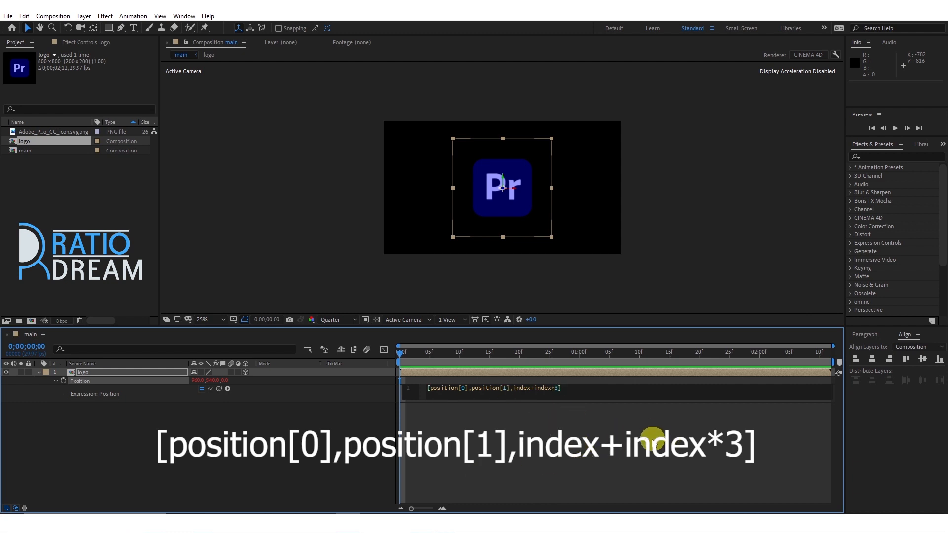
pyautogui.click(628, 422)
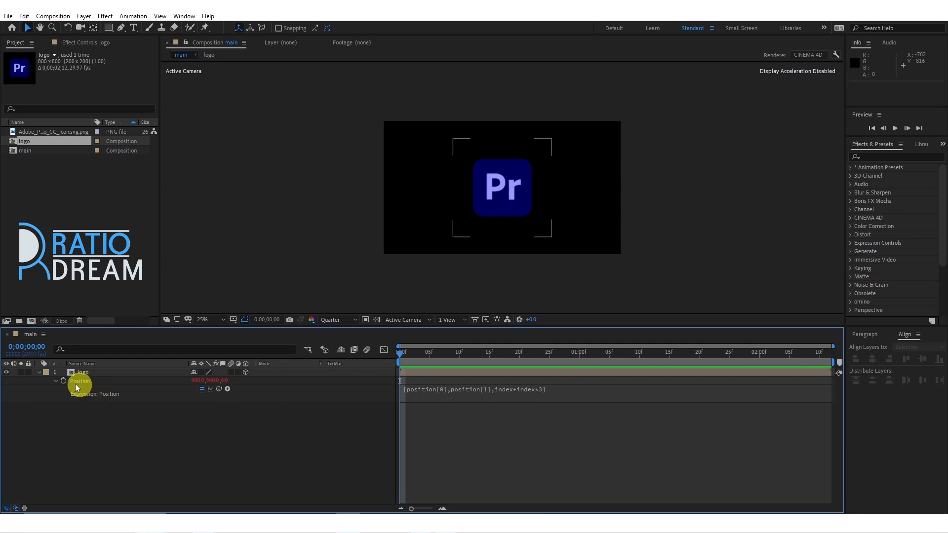
pyautogui.click(39, 372)
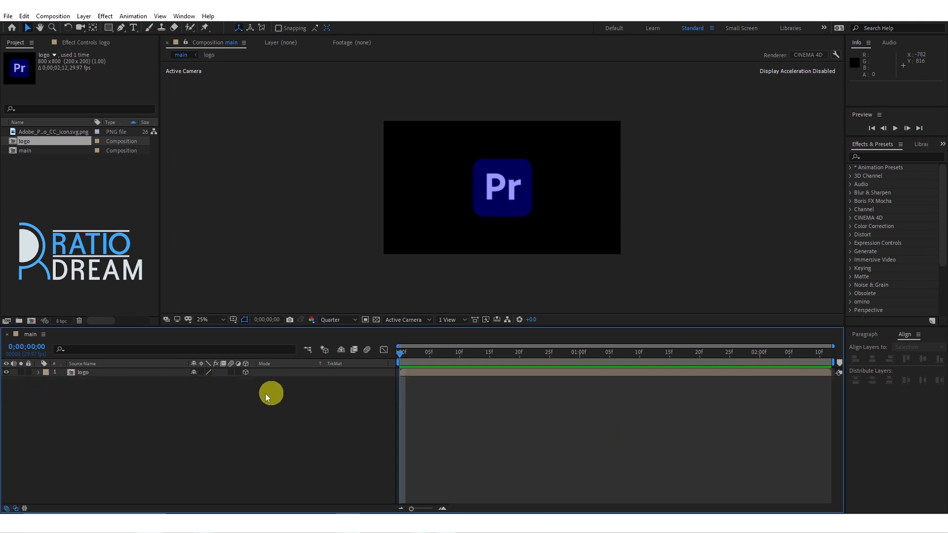
# Duplicate the logo layer repeatedly until the main composition holds 15 logo layers
pyautogui.click(117, 375)
pyautogui.click(98, 395)
pyautogui.click(94, 374)
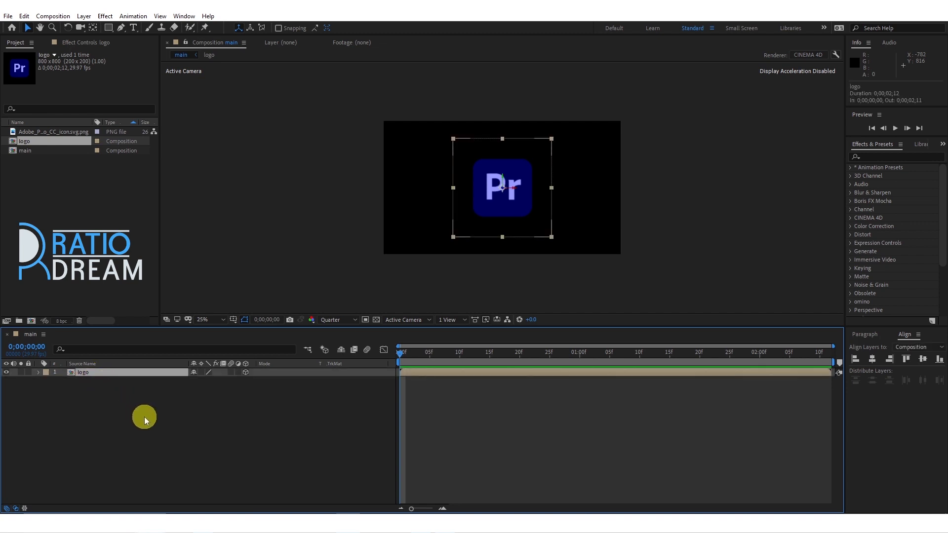
pyautogui.hotkey('ctrl', 'd')
pyautogui.hotkey('ctrl', 'd')
pyautogui.hotkey('ctrl', 'd')
pyautogui.hotkey('ctrl', 'd')
pyautogui.hotkey('ctrl', 'd')
pyautogui.hotkey('ctrl', 'd')
pyautogui.hotkey('ctrl', 'd')
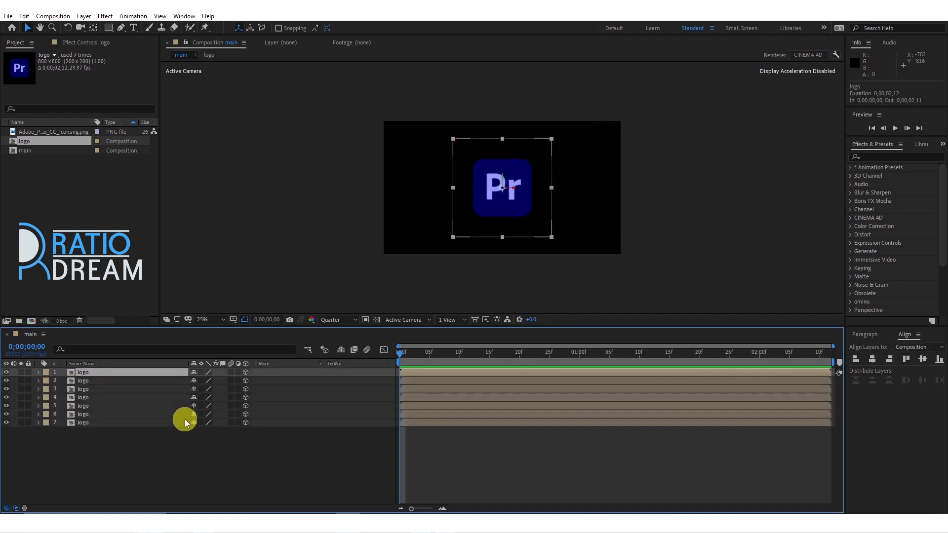
pyautogui.hotkey('ctrl', 'd')
pyautogui.hotkey('ctrl', 'd')
pyautogui.hotkey('ctrl', 'd')
pyautogui.hotkey('ctrl', 'd')
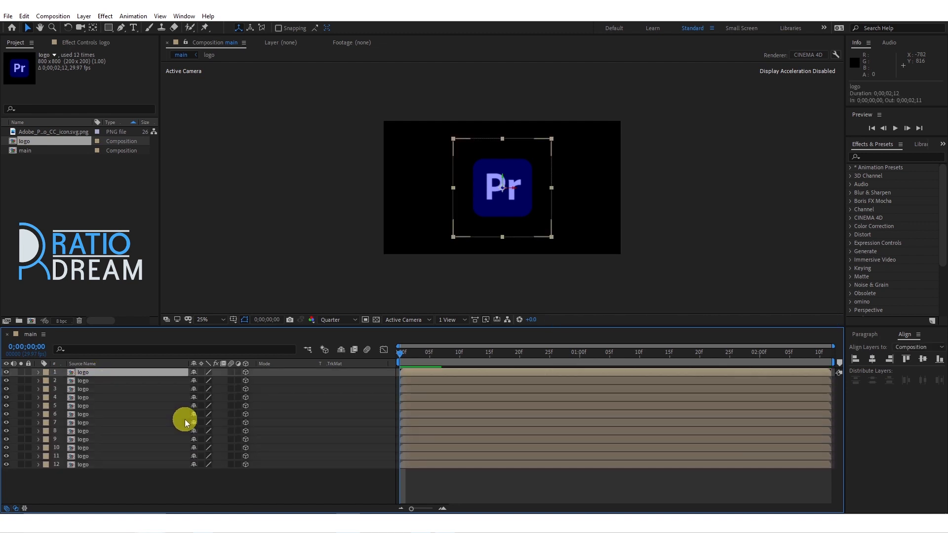
pyautogui.hotkey('ctrl', 'd')
pyautogui.hotkey('ctrl', 'd')
pyautogui.hotkey('ctrl', 'd')
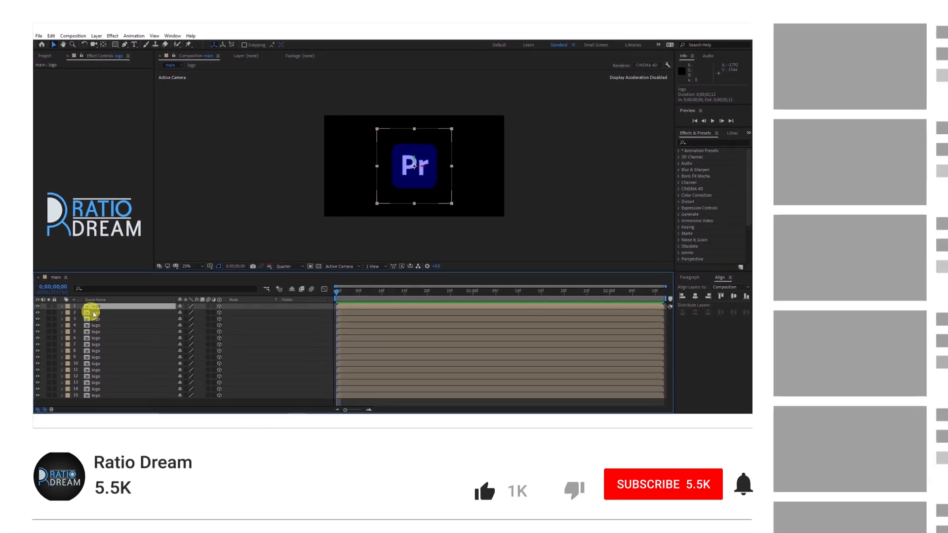
# Apply the Fill effect to the second logo layer from the front in the main composition
pyautogui.click(91, 340)
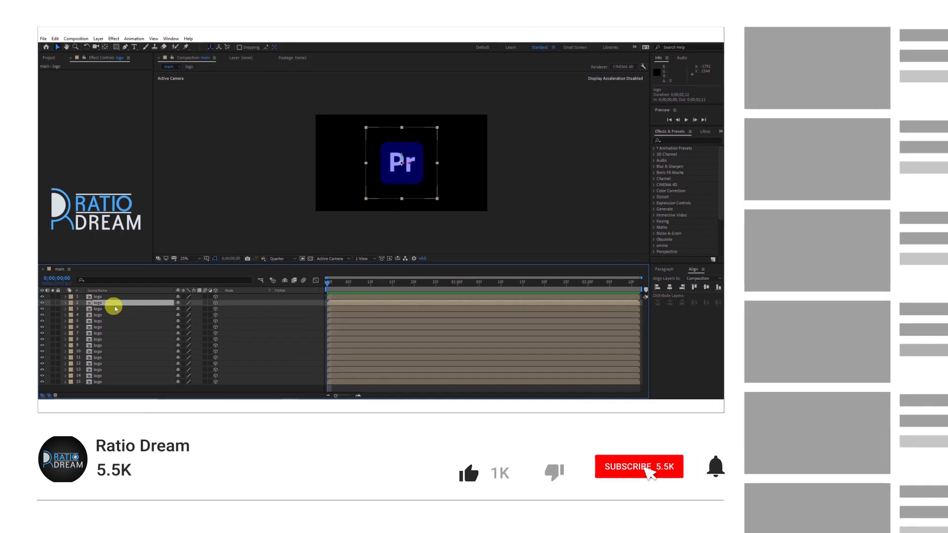
pyautogui.click(671, 140)
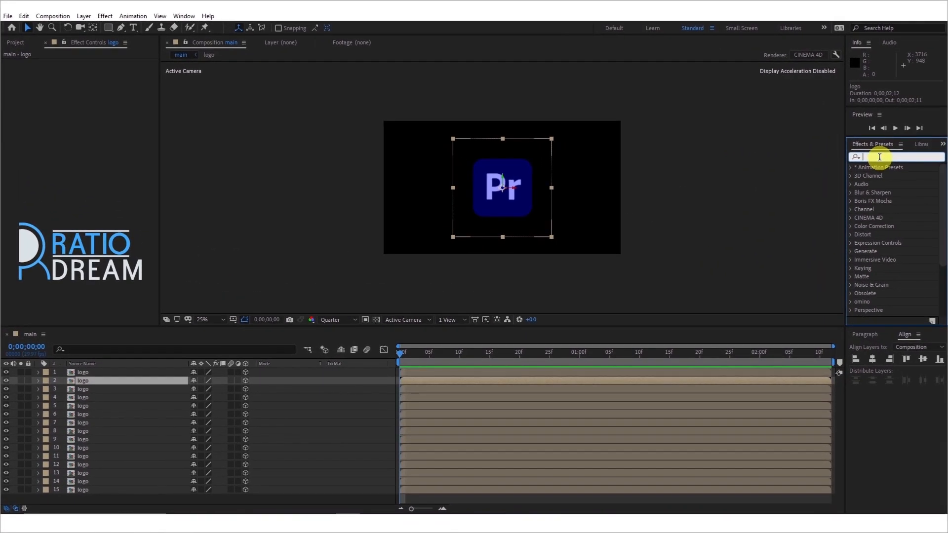
pyautogui.write('fil')
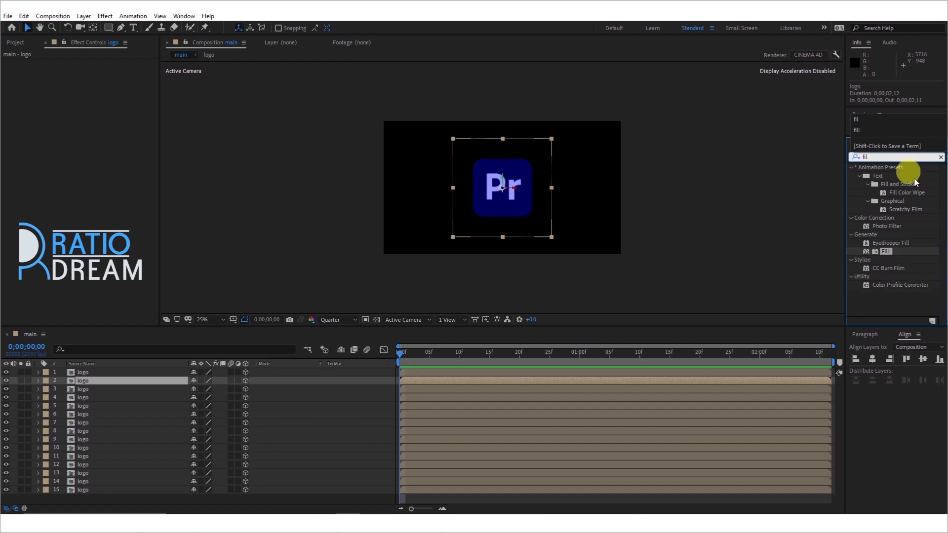
pyautogui.moveTo(888, 252); pyautogui.dragTo(99, 386)
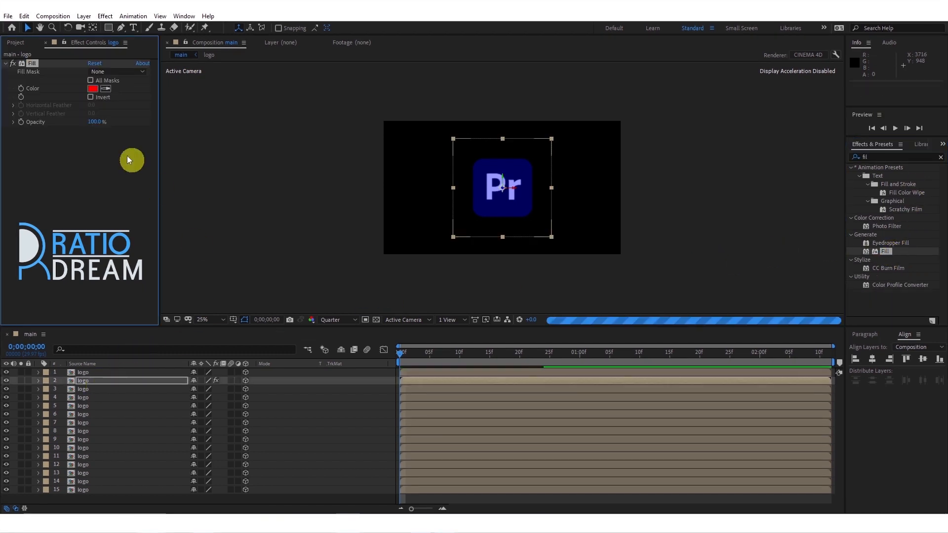
# Set the Fill effect's colour on the second logo layer to white
pyautogui.click(93, 89)
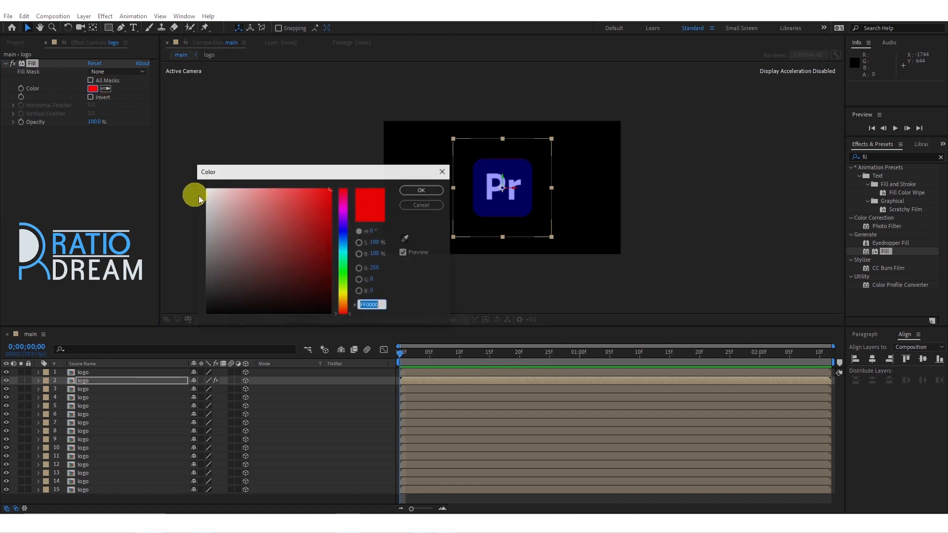
pyautogui.click(207, 189)
pyautogui.click(410, 190)
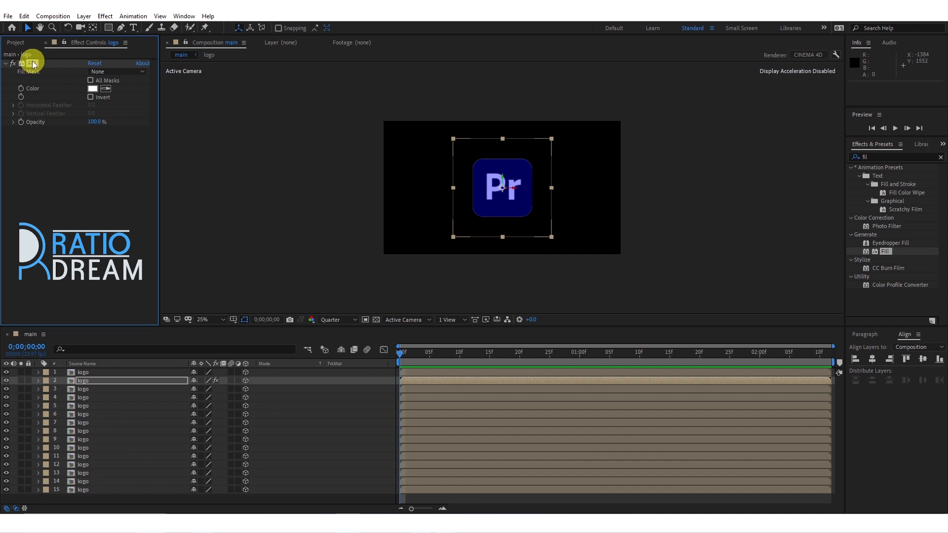
# Copy the second layer's Fill effect with property links and paste it onto logo layers 3 to 15
pyautogui.click(24, 16)
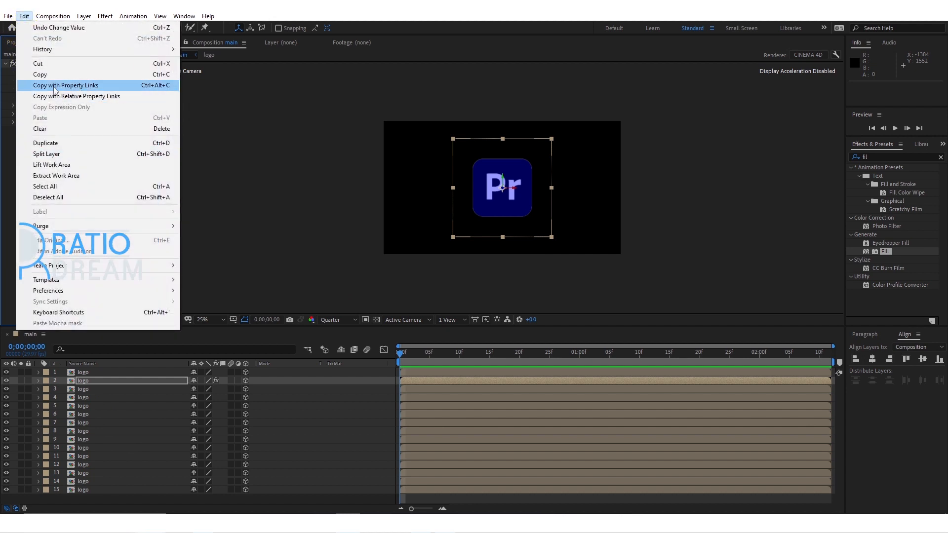
pyautogui.click(77, 85)
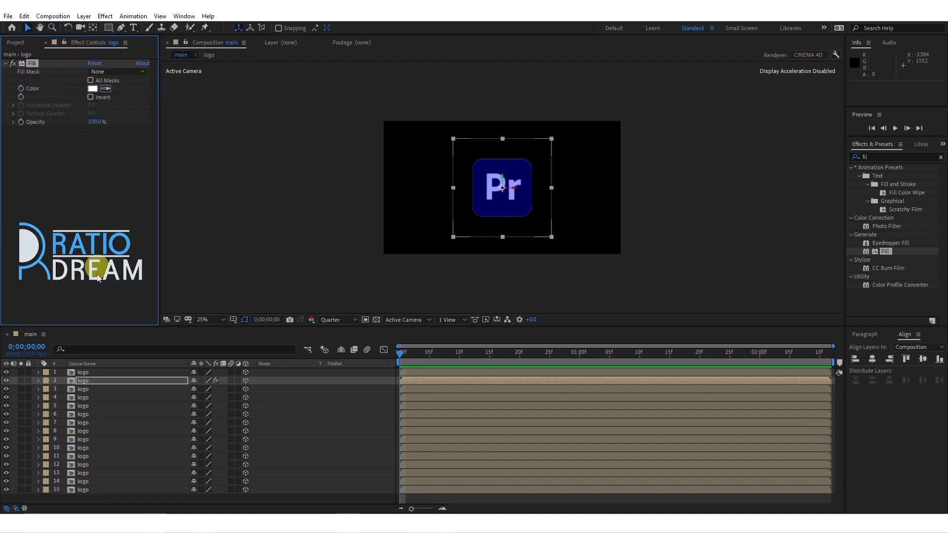
pyautogui.click(98, 389)
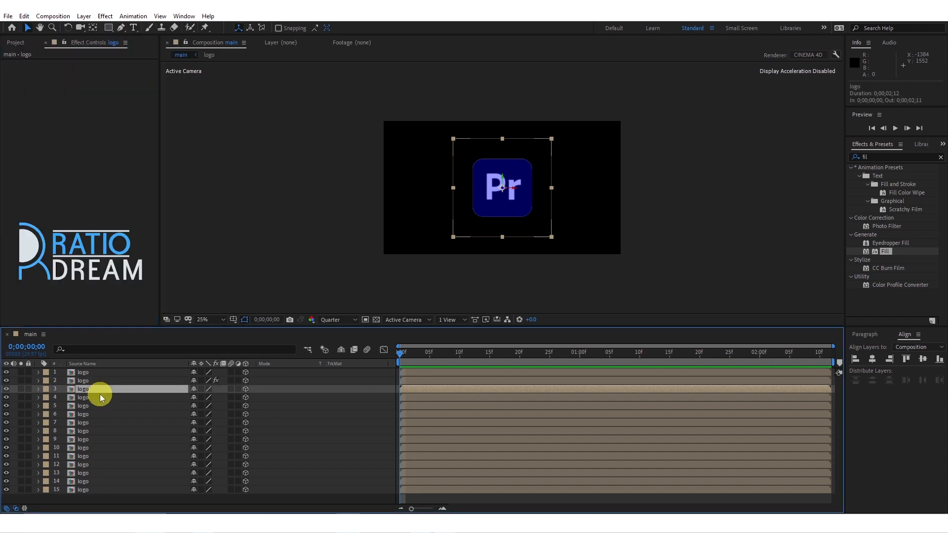
pyautogui.keyDown('shift'); pyautogui.click(89, 491); pyautogui.keyUp('shift')
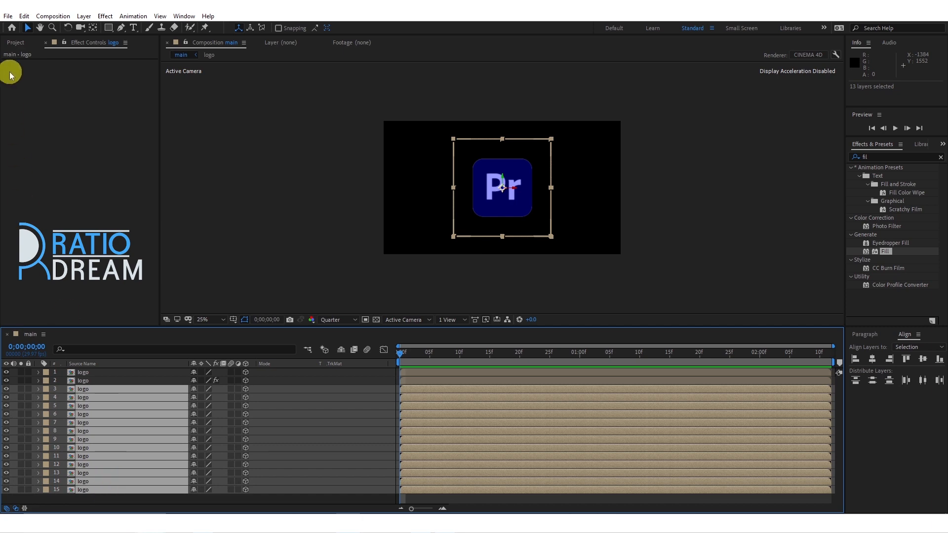
pyautogui.click(23, 17)
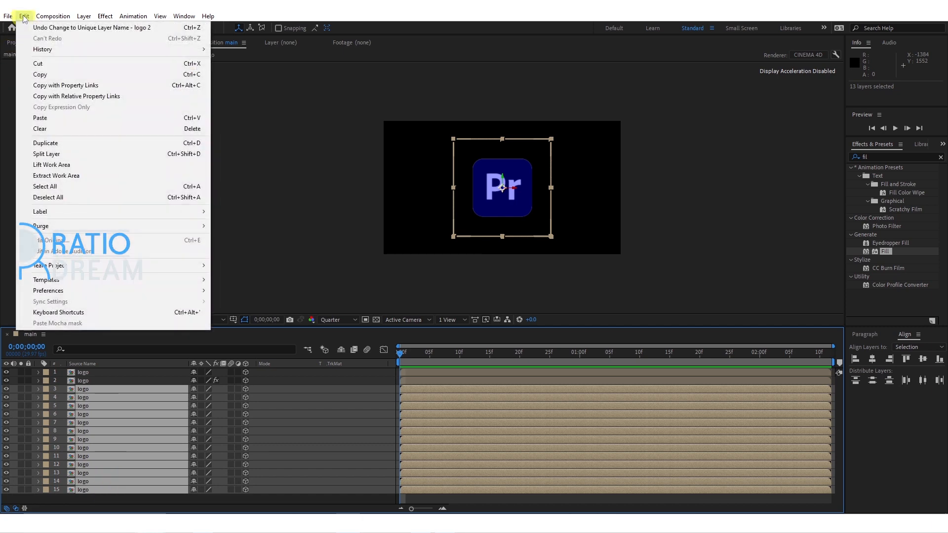
pyautogui.click(57, 119)
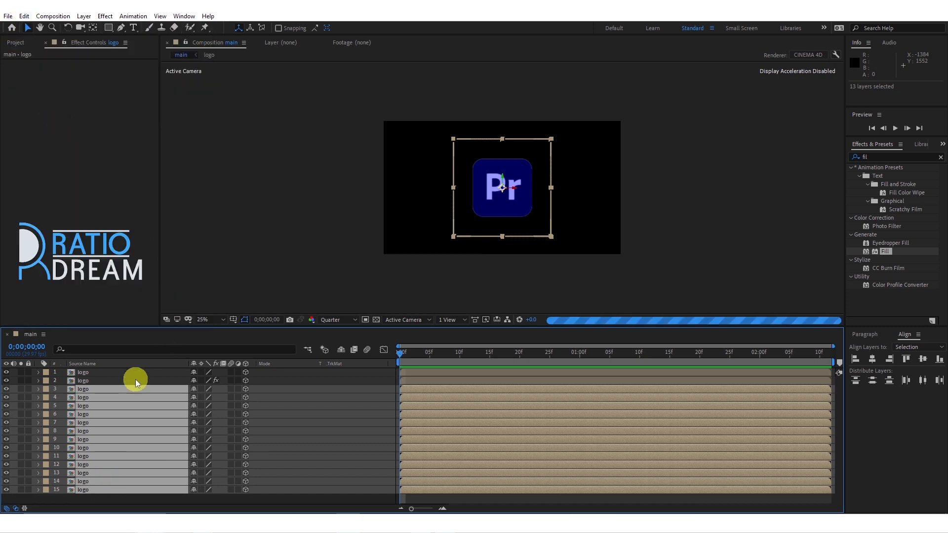
pyautogui.click(105, 383)
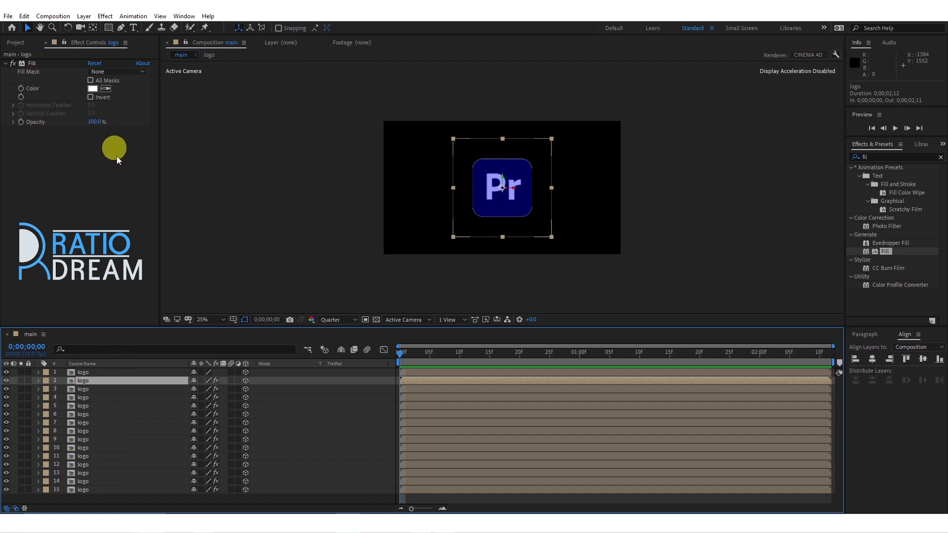
# Pre-compose all 15 logo layers into a new composition named "3d layer", moving all attributes into it
pyautogui.click(94, 372)
pyautogui.keyDown('shift'); pyautogui.click(126, 490); pyautogui.keyUp('shift')
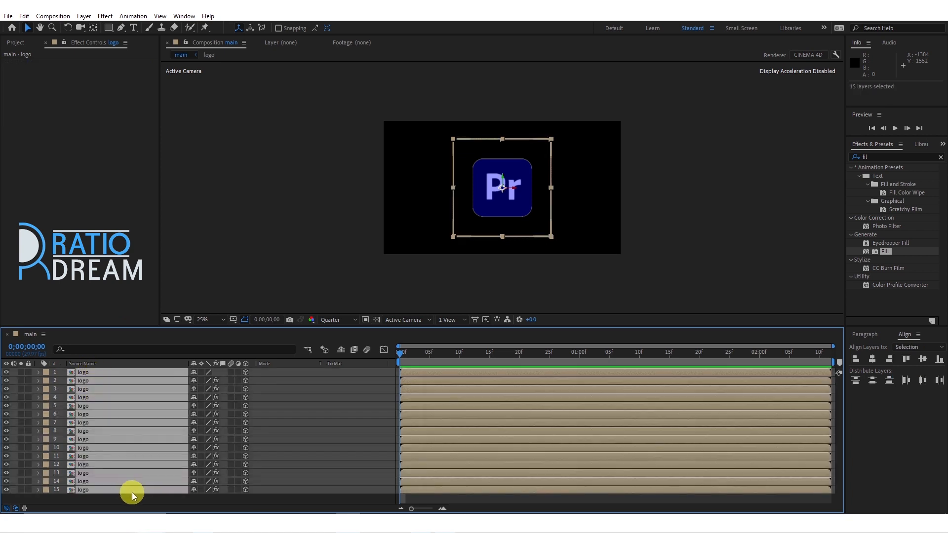
pyautogui.rightClick(144, 414)
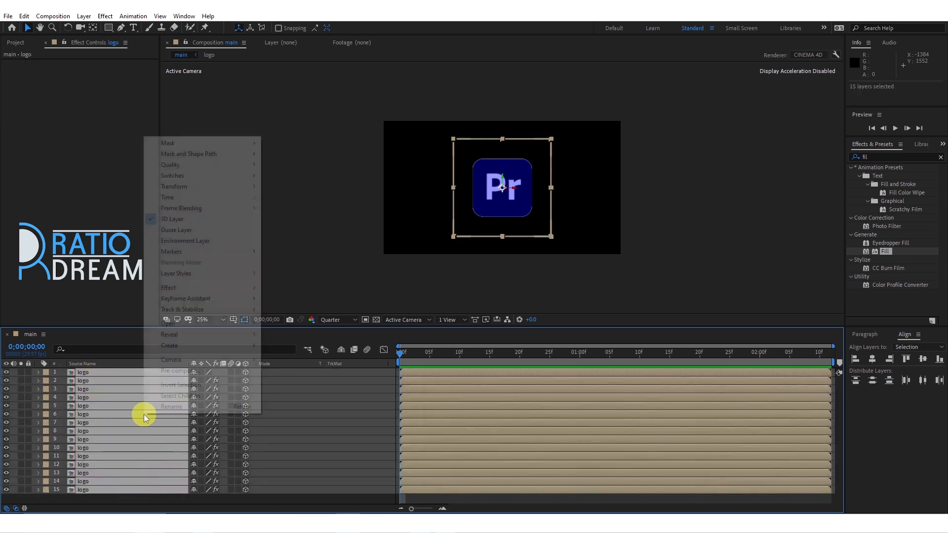
pyautogui.click(174, 371)
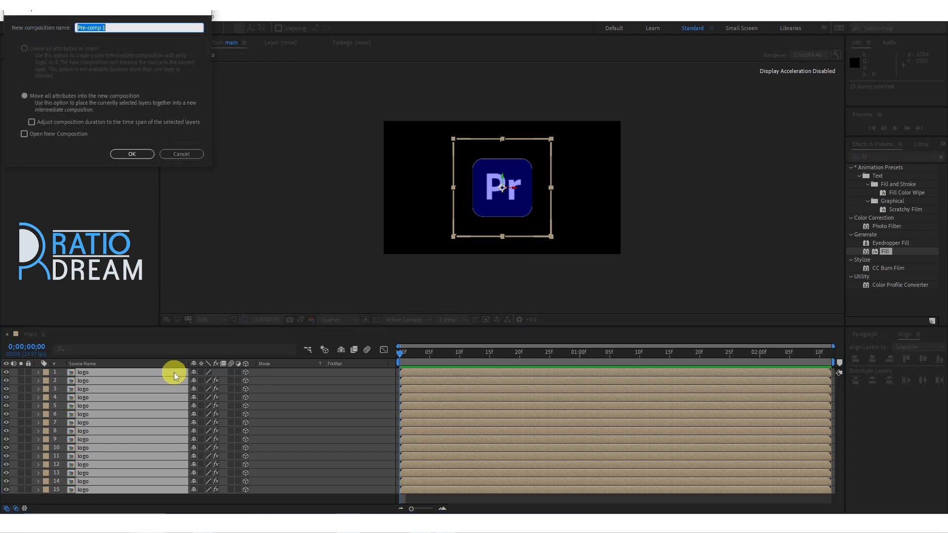
pyautogui.write('3d layer')
pyautogui.click(147, 154)
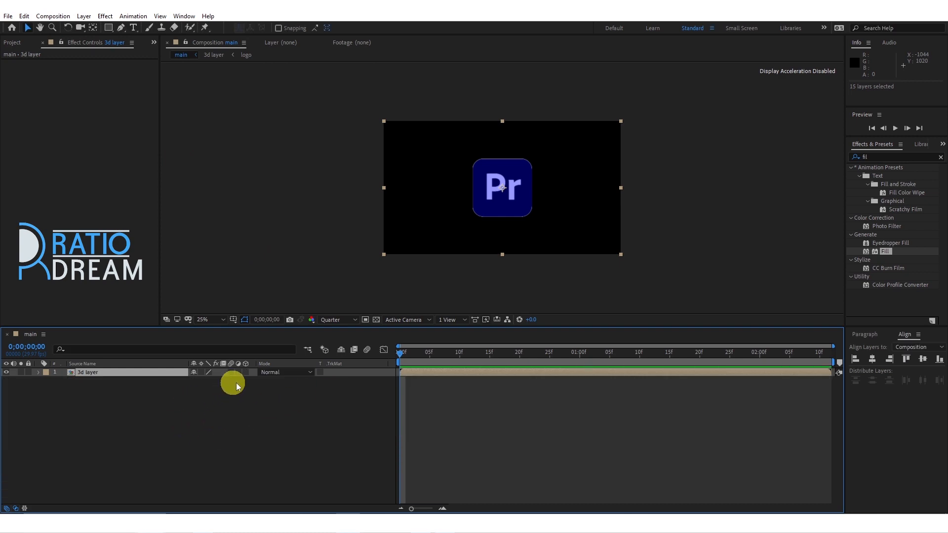
# Turn on collapse transformations for the 3d layer and make it a 3D layer
pyautogui.click(201, 372)
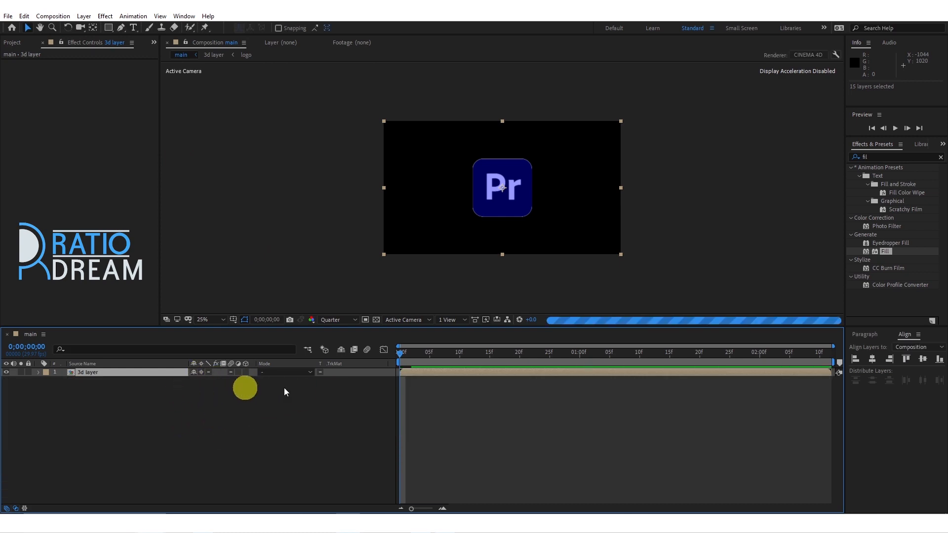
pyautogui.click(245, 372)
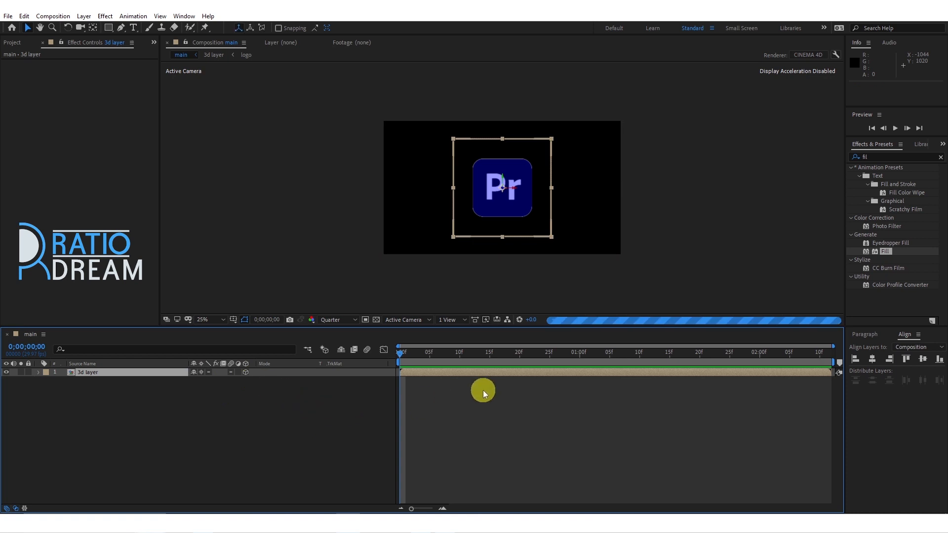
# Reveal the 3d layer's Position, Scale and rotation properties and add an Orientation keyframe at 0;00;01;00
pyautogui.click(578, 360)
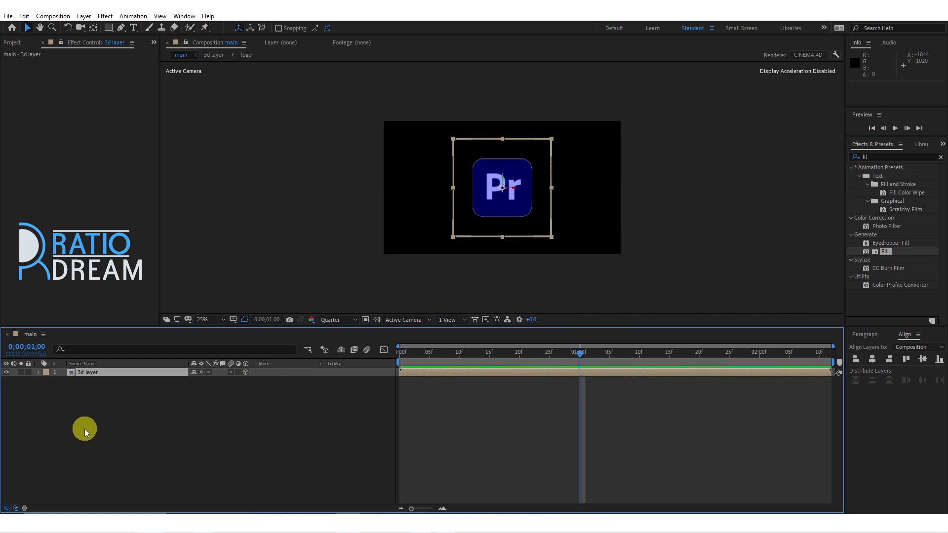
pyautogui.press('p')
pyautogui.hotkey('shift', 's')
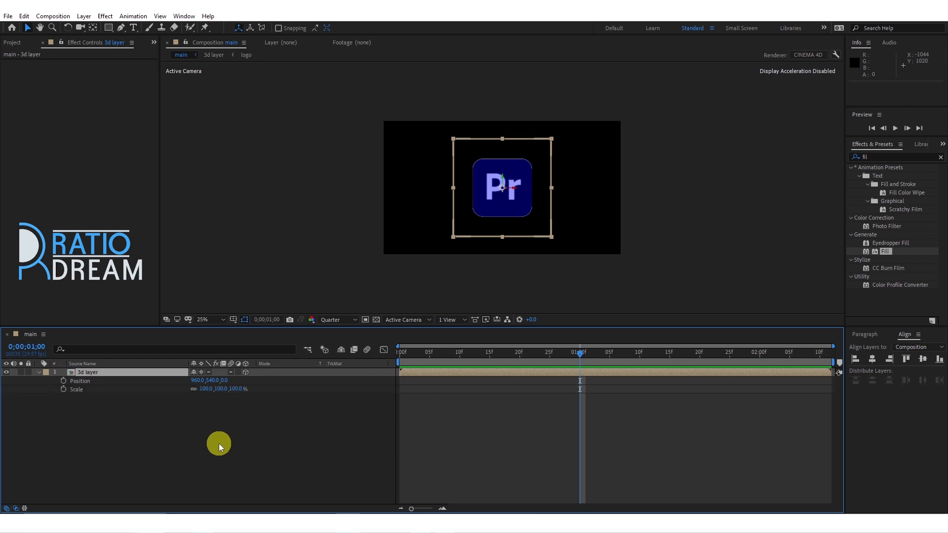
pyautogui.hotkey('shift', 'r')
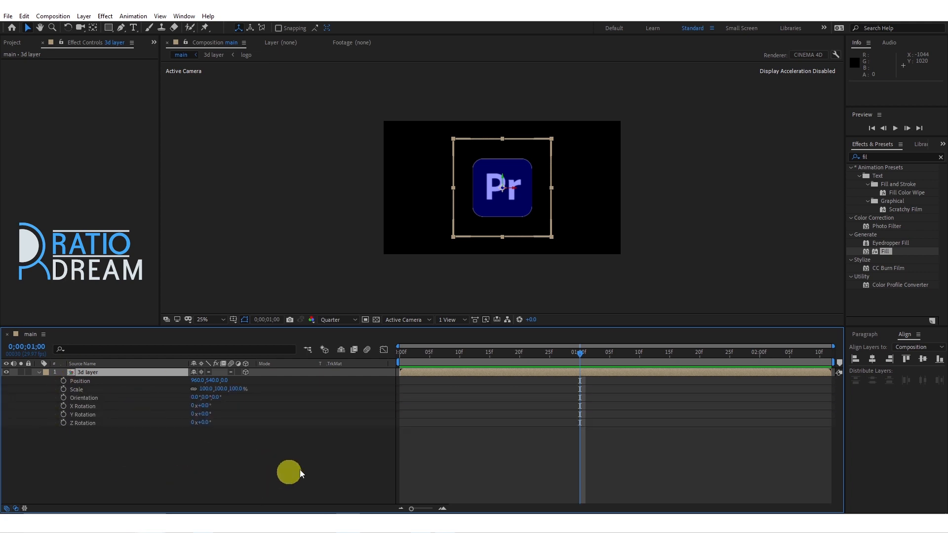
pyautogui.click(182, 403)
pyautogui.click(63, 397)
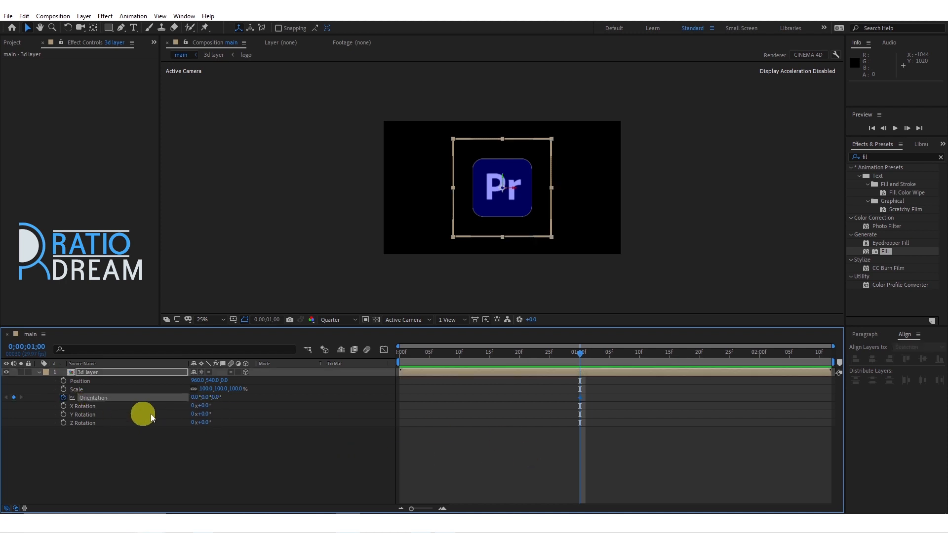
# Set the 3d layer's Orientation at the one-second keyframe to 330°, 330°, 350°
pyautogui.click(195, 398)
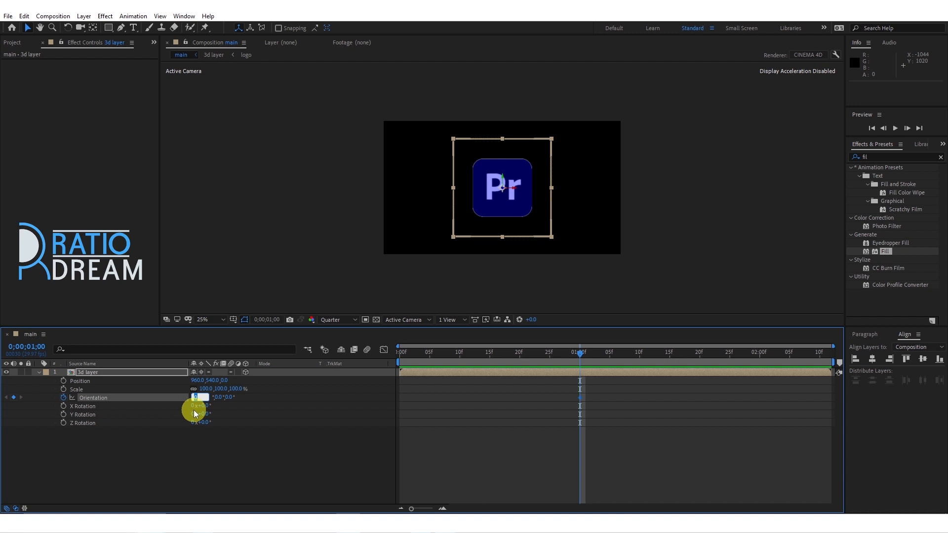
pyautogui.write('330')
pyautogui.press('Tab')
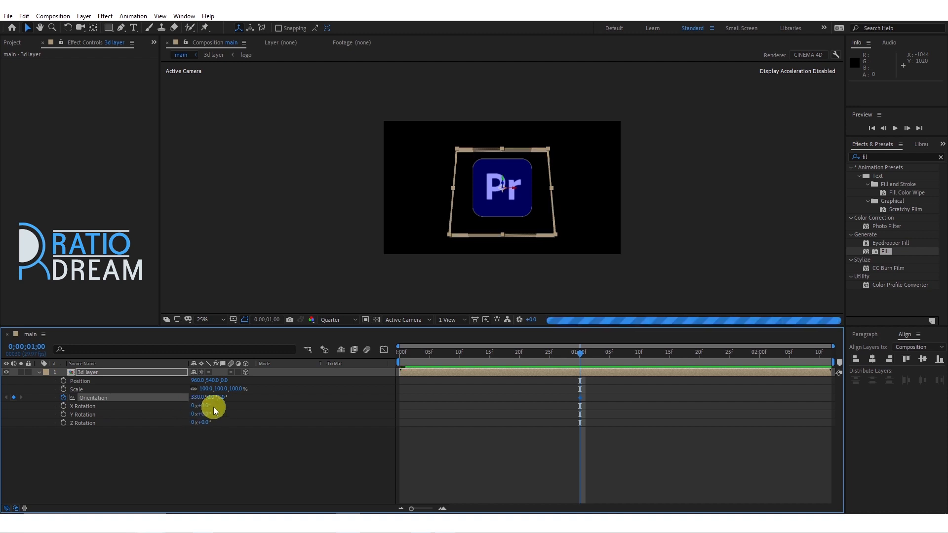
pyautogui.write('30')
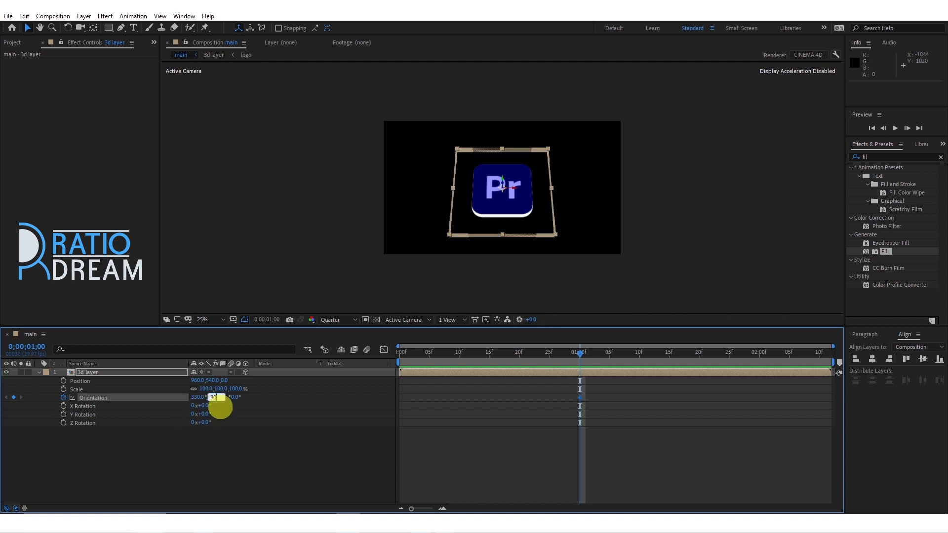
pyautogui.write('0')
pyautogui.press('Return')
pyautogui.click(227, 398)
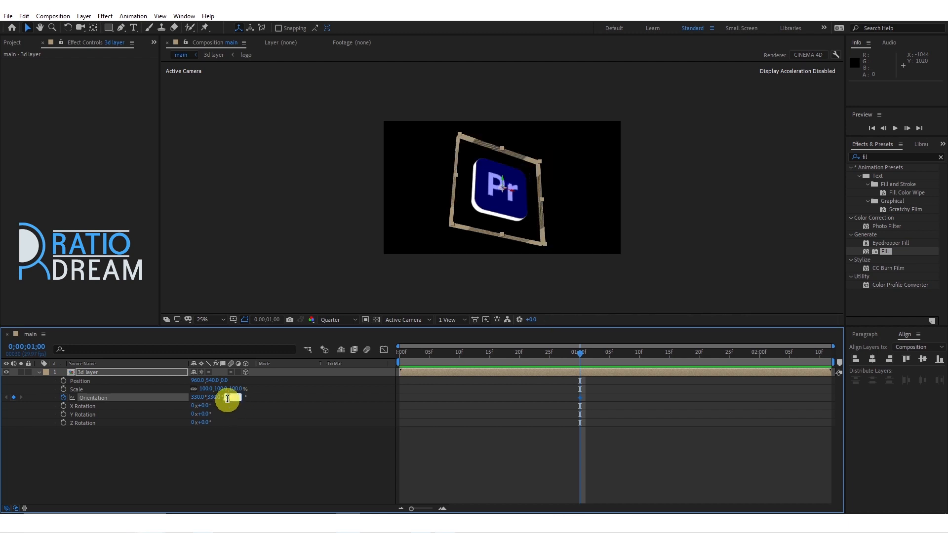
pyautogui.press('Return')
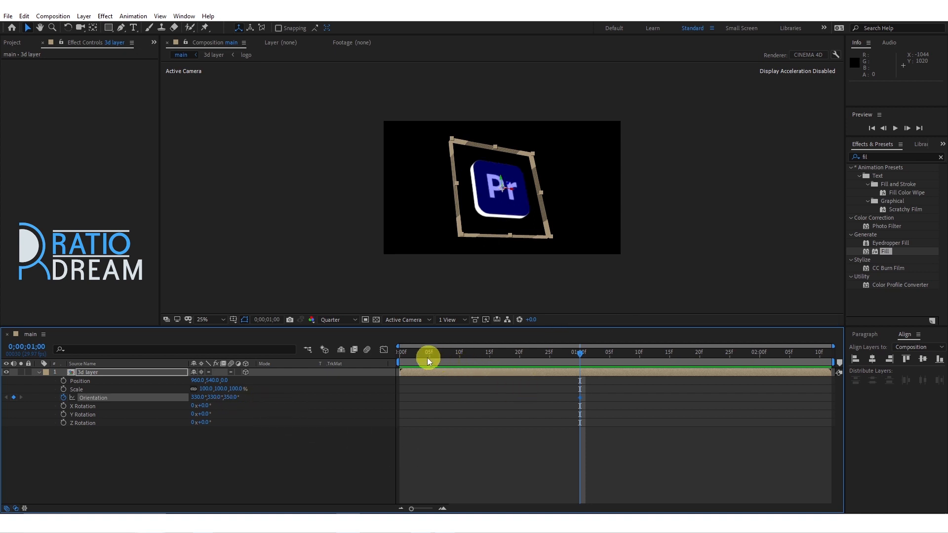
# Keyframe the 3d layer's Orientation at 0;00;00;00 with the values 30°, 30°, 10°
pyautogui.moveTo(417, 356); pyautogui.dragTo(392, 355)
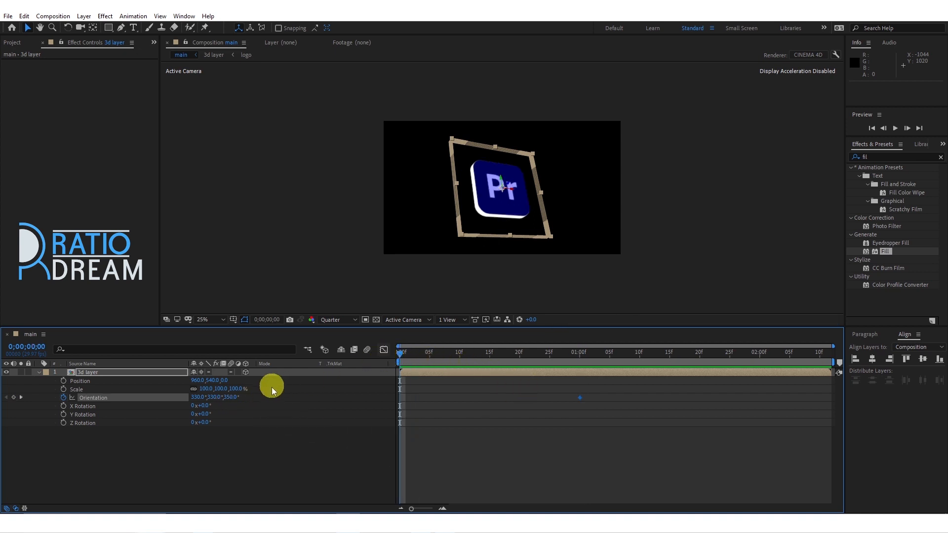
pyautogui.click(198, 397)
pyautogui.write('30')
pyautogui.press('Return')
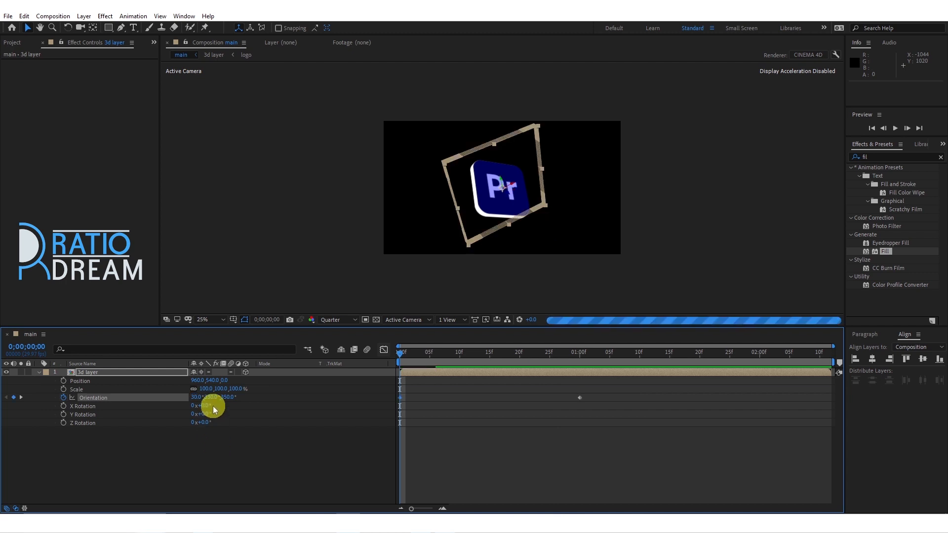
pyautogui.click(212, 398)
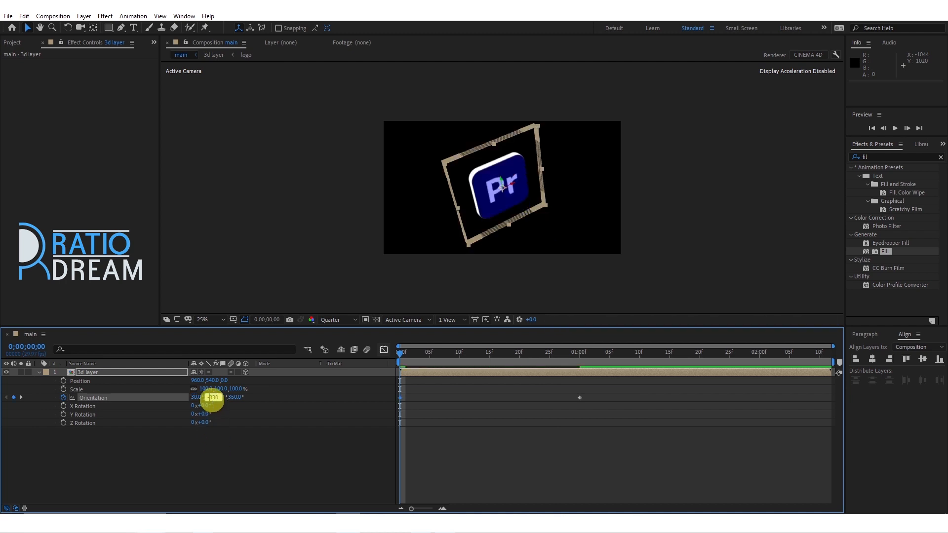
pyautogui.click(224, 399)
pyautogui.click(226, 398)
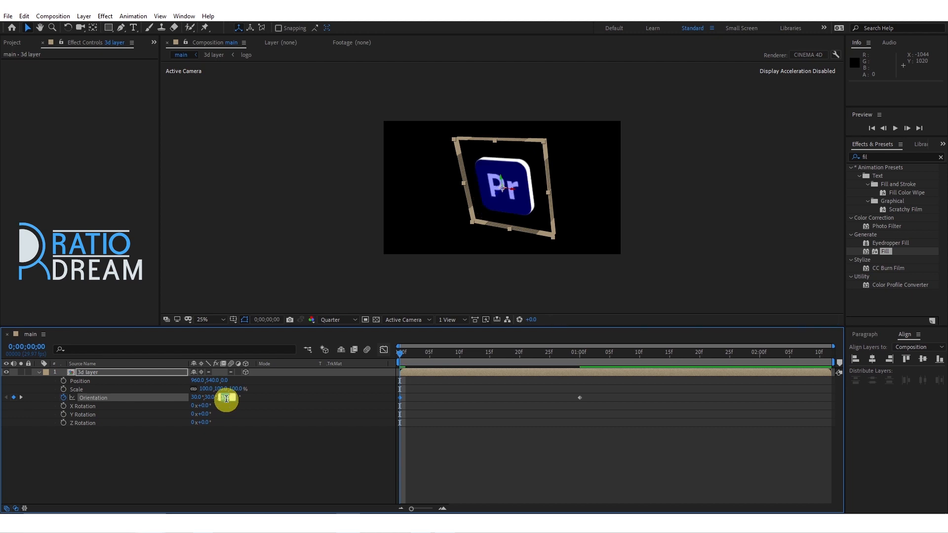
pyautogui.write('10')
pyautogui.press('Return')
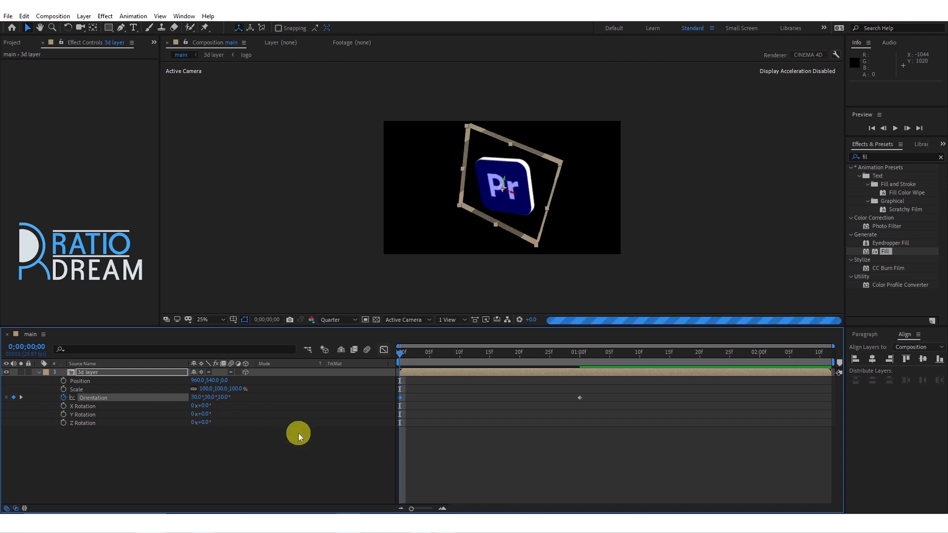
# Add a Scale keyframe of 0% to the 3d layer at 0;00;00;00
pyautogui.click(64, 390)
pyautogui.click(205, 389)
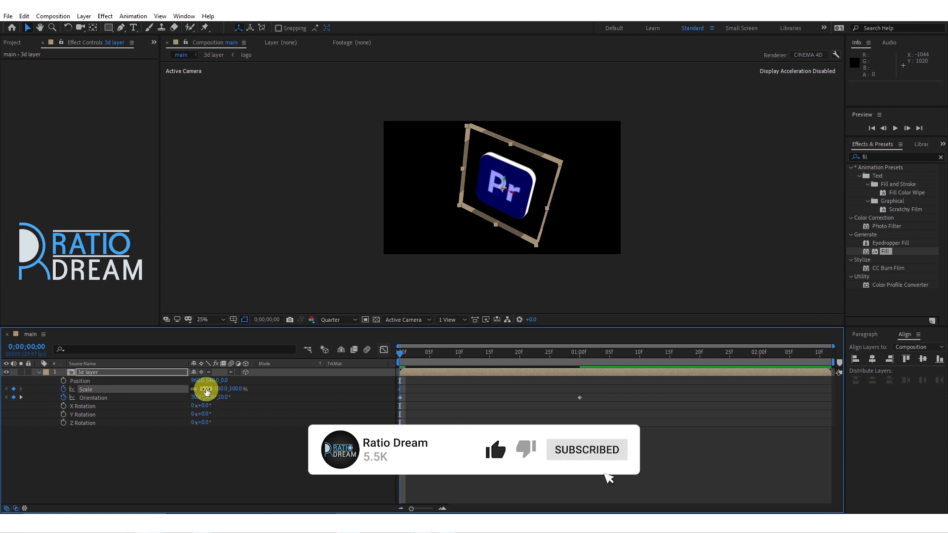
pyautogui.write('0')
pyautogui.press('Return')
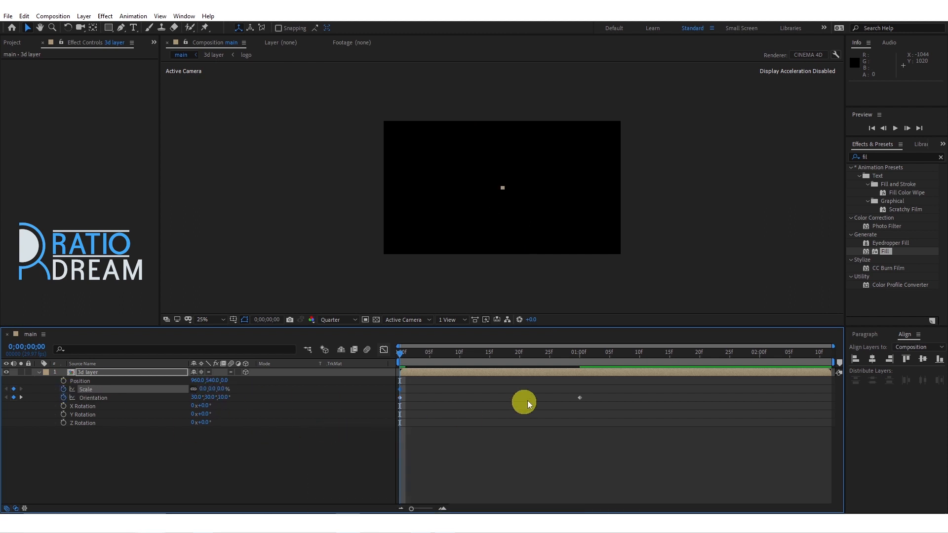
# Add a Scale keyframe of 100% to the 3d layer at 0;00;01;00
pyautogui.click(579, 355)
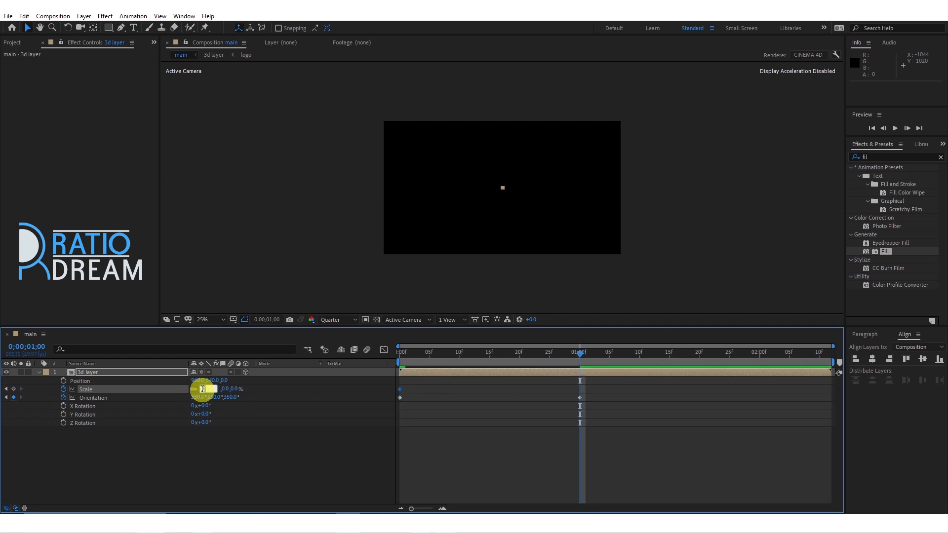
pyautogui.click(203, 389)
pyautogui.write('100')
pyautogui.press('Return')
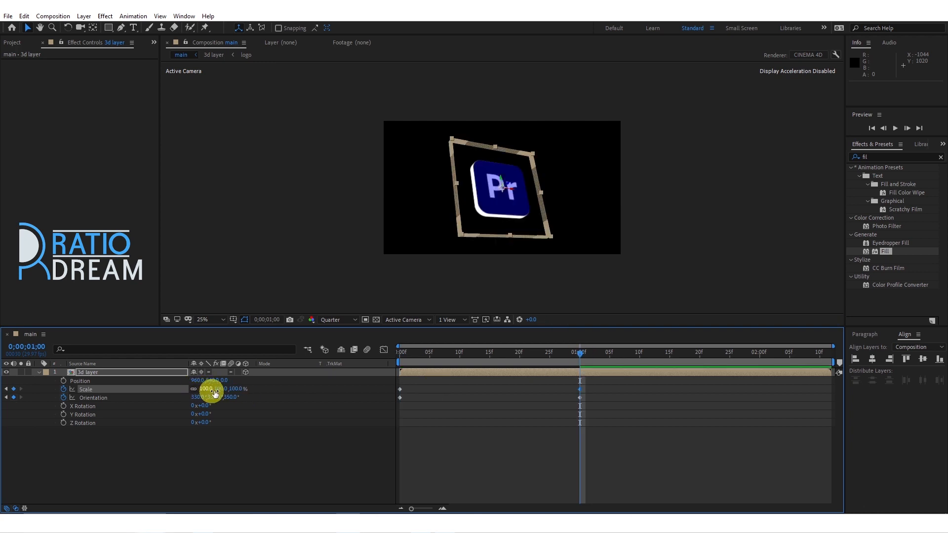
# Add an Orientation keyframe of 0°, 0°, 0° to the 3d layer at 0;00;02;00
pyautogui.click(760, 357)
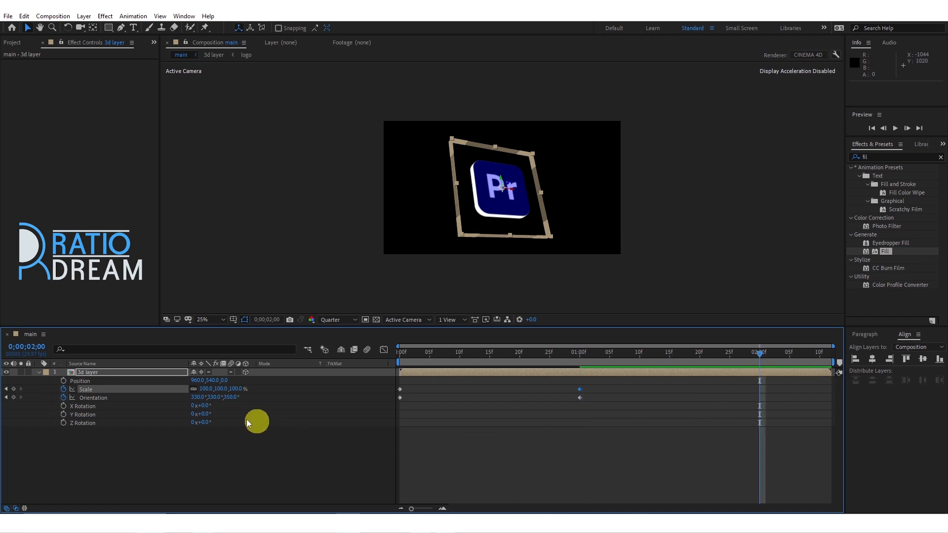
pyautogui.click(197, 397)
pyautogui.write('0')
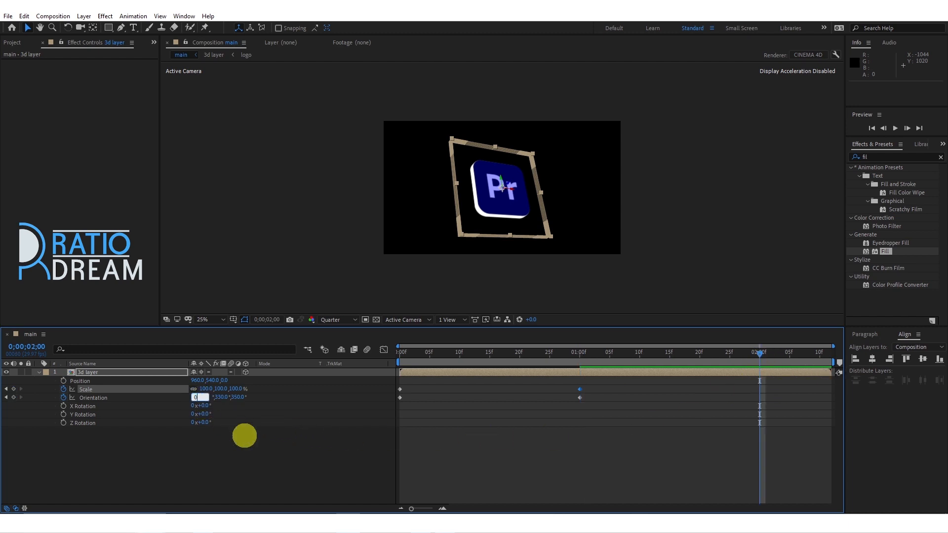
pyautogui.press('Return')
pyautogui.click(207, 397)
pyautogui.write('0')
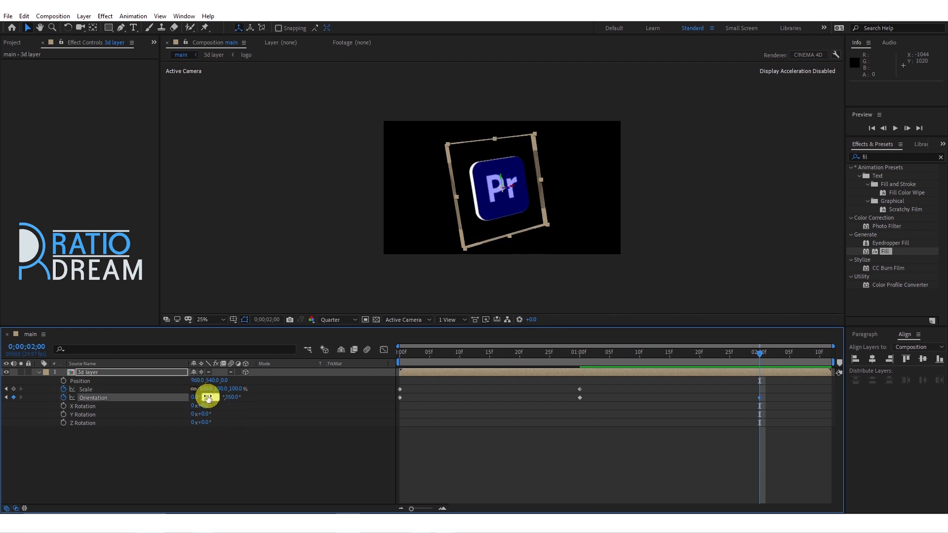
pyautogui.press('Return')
pyautogui.click(219, 398)
pyautogui.write('0')
pyautogui.press('Return')
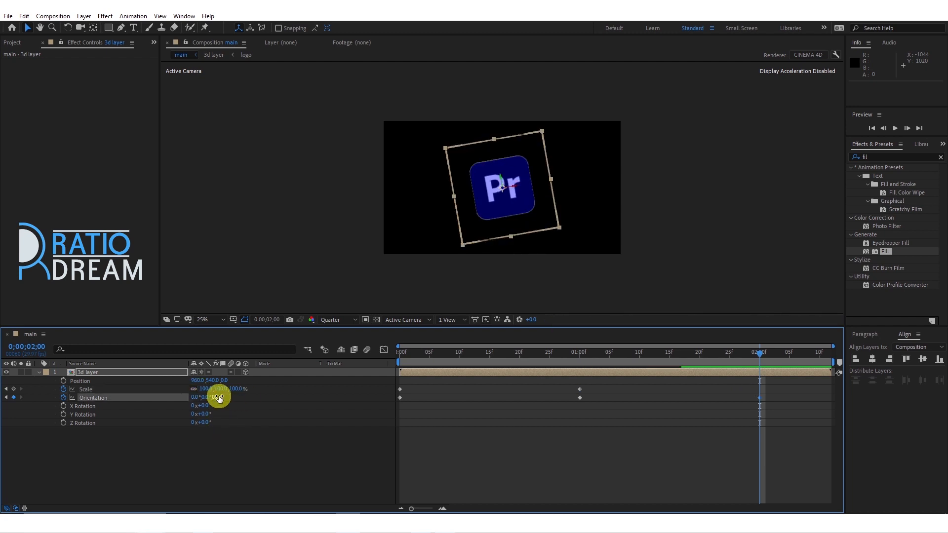
# Add a Scale keyframe of 80% to the 3d layer at 0;00;02;00
pyautogui.click(206, 388)
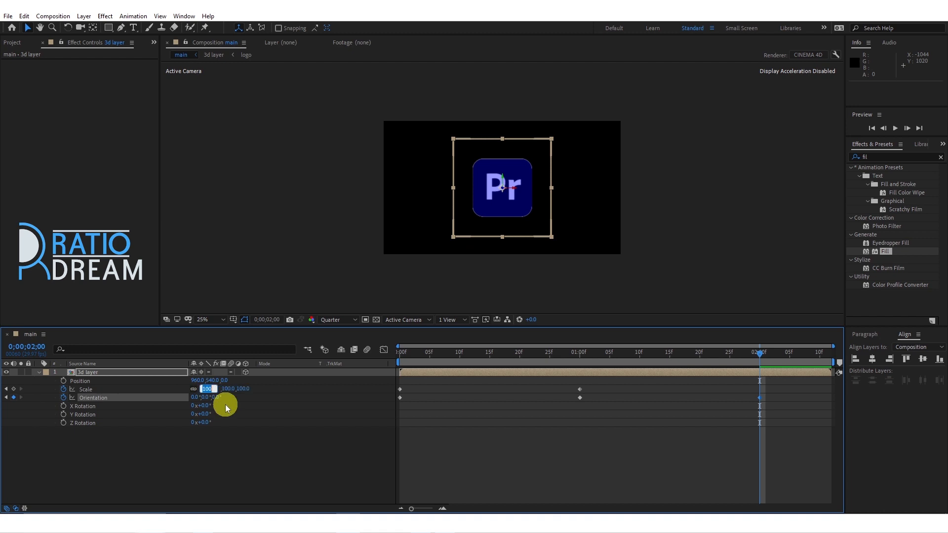
pyautogui.write('80')
pyautogui.press('Return')
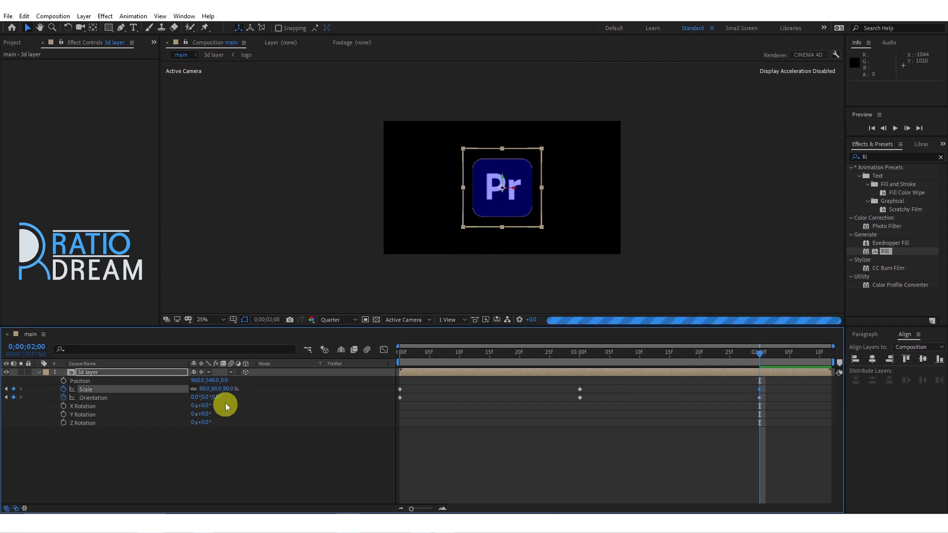
# Apply Easy Ease to all of the 3d layer's Scale and Orientation keyframes
pyautogui.click(402, 355)
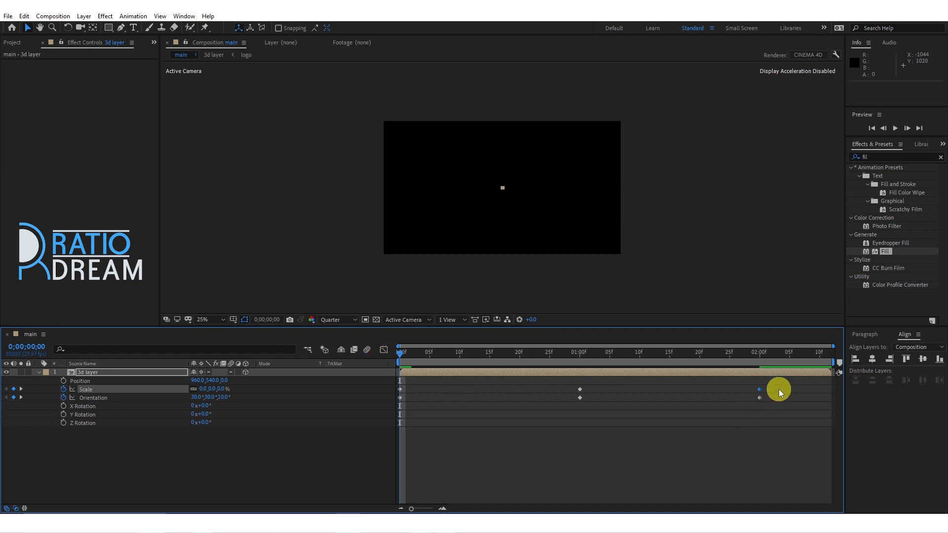
pyautogui.moveTo(778, 389); pyautogui.dragTo(368, 418)
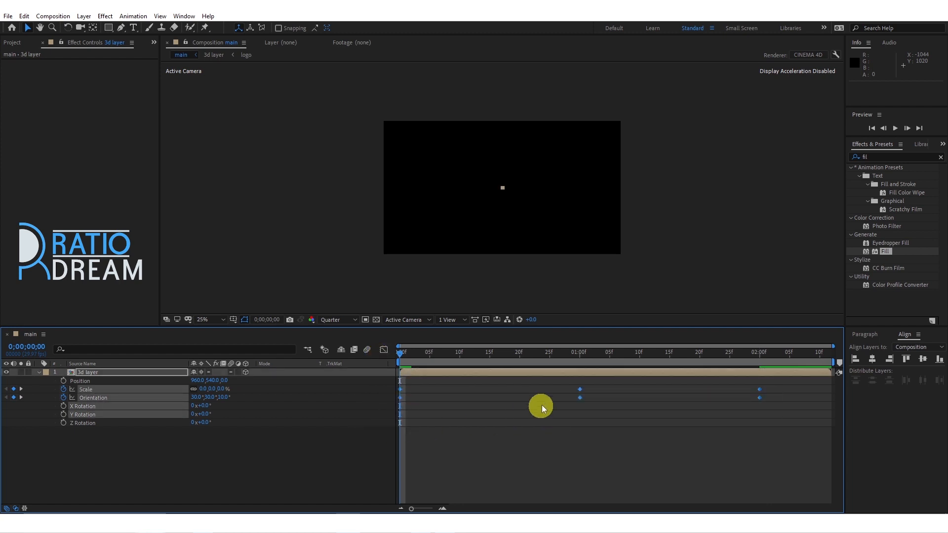
pyautogui.rightClick(573, 392)
pyautogui.moveTo(596, 382)
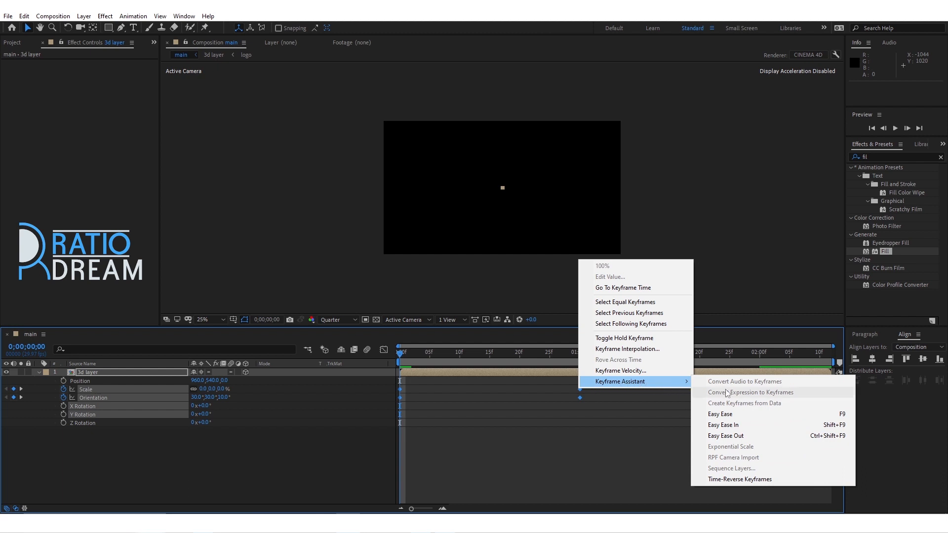
pyautogui.click(739, 416)
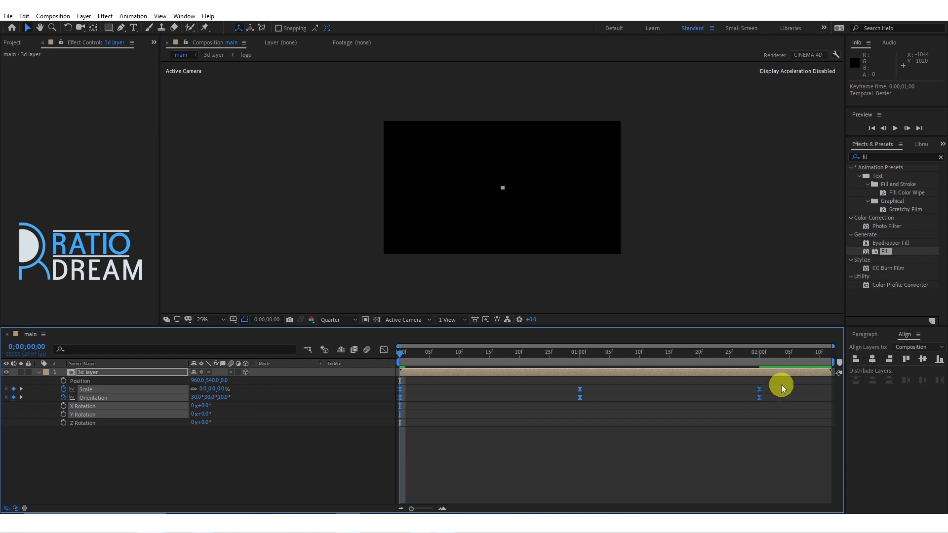
# Show the 3d layer's speed graph and sharpen the curve's peak between the zero- and one-second keyframes
pyautogui.moveTo(781, 384); pyautogui.dragTo(401, 385)
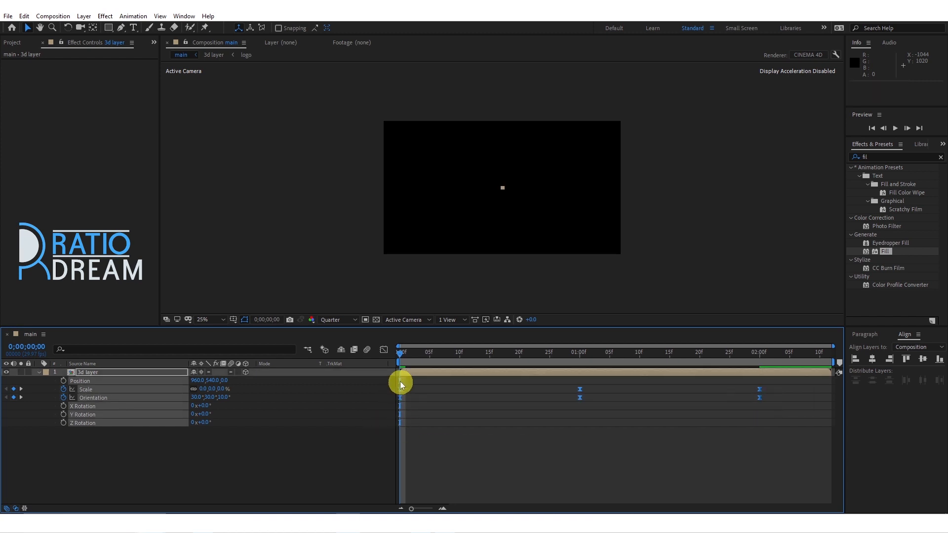
pyautogui.click(384, 350)
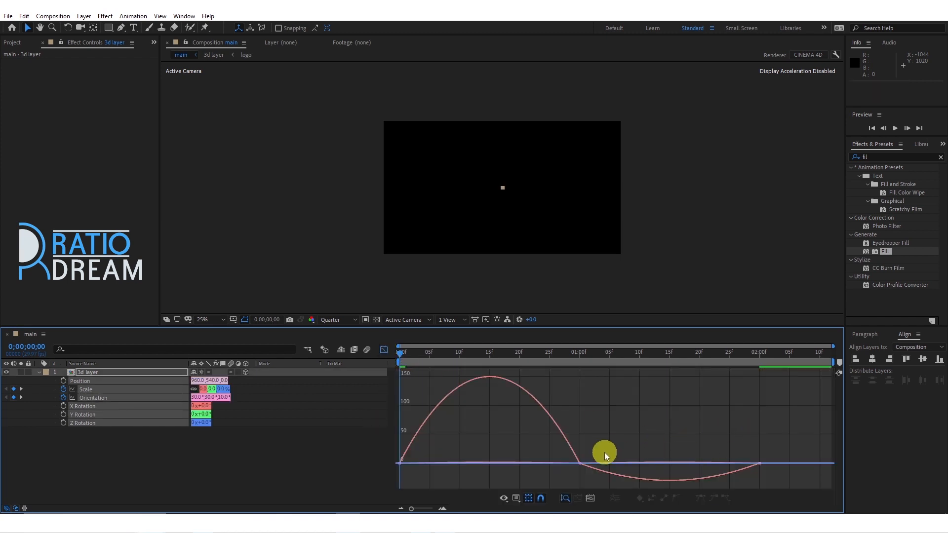
pyautogui.moveTo(374, 459); pyautogui.dragTo(528, 462)
pyautogui.moveTo(596, 456); pyautogui.dragTo(527, 468)
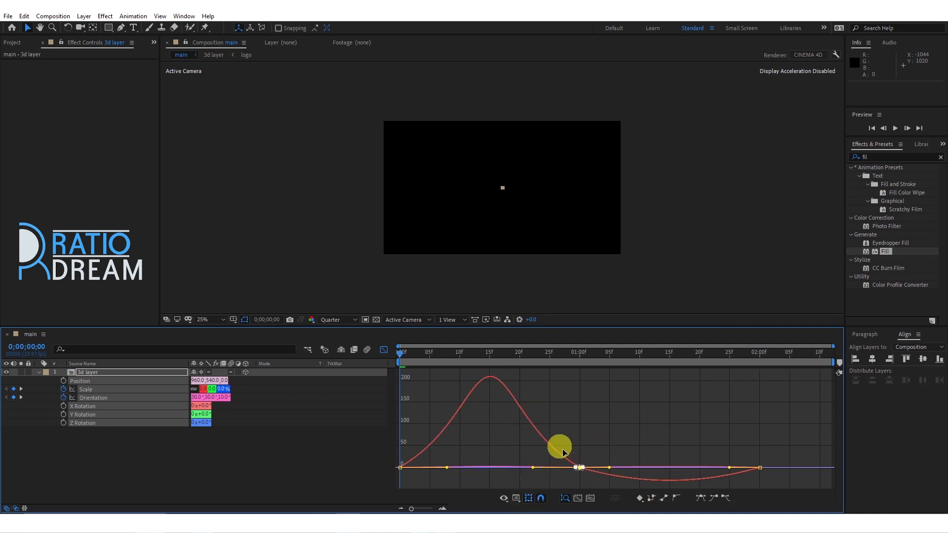
# Adjust the easing handles between the one- and two-second keyframes in the speed graph, undoing the accidental keyframe movement
pyautogui.click(516, 499)
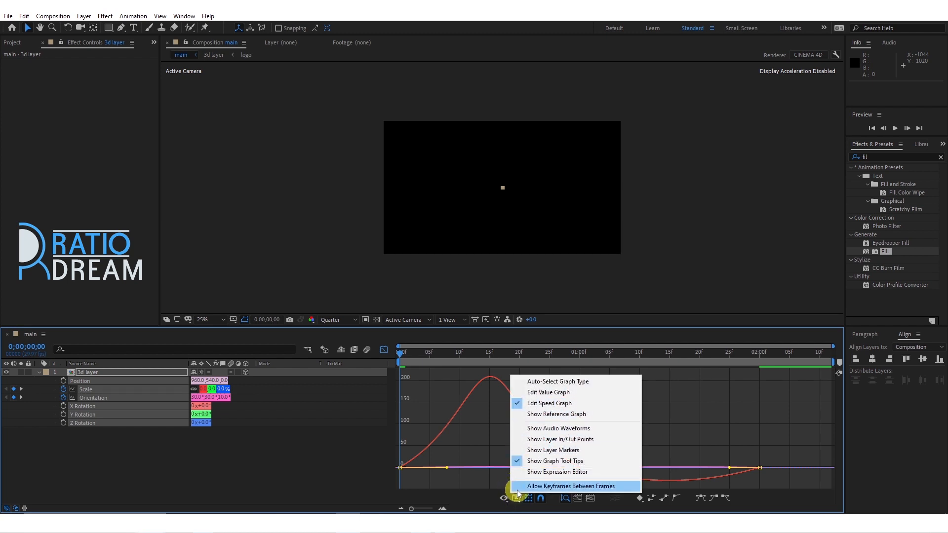
pyautogui.click(517, 488)
pyautogui.moveTo(585, 448); pyautogui.dragTo(592, 483)
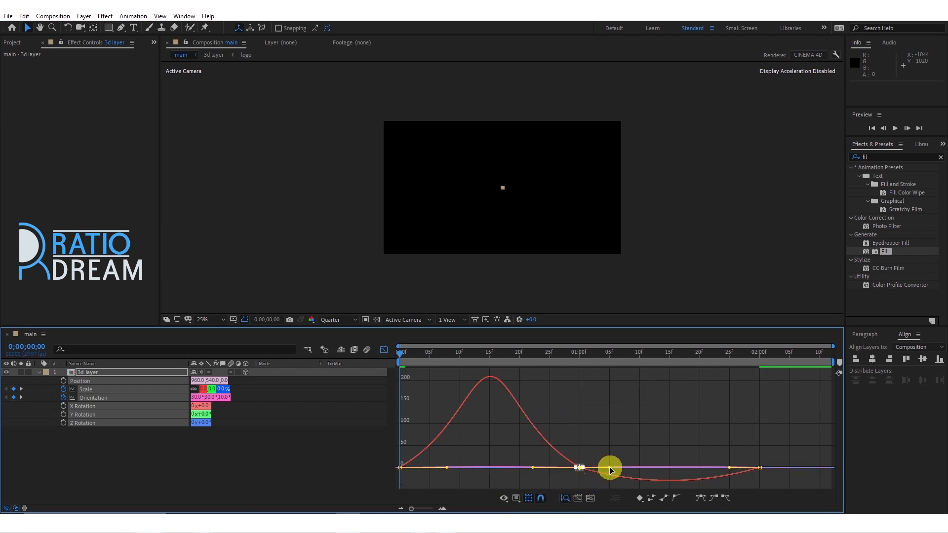
pyautogui.moveTo(798, 454); pyautogui.dragTo(718, 468)
pyautogui.hotkey('ctrl', 'z')
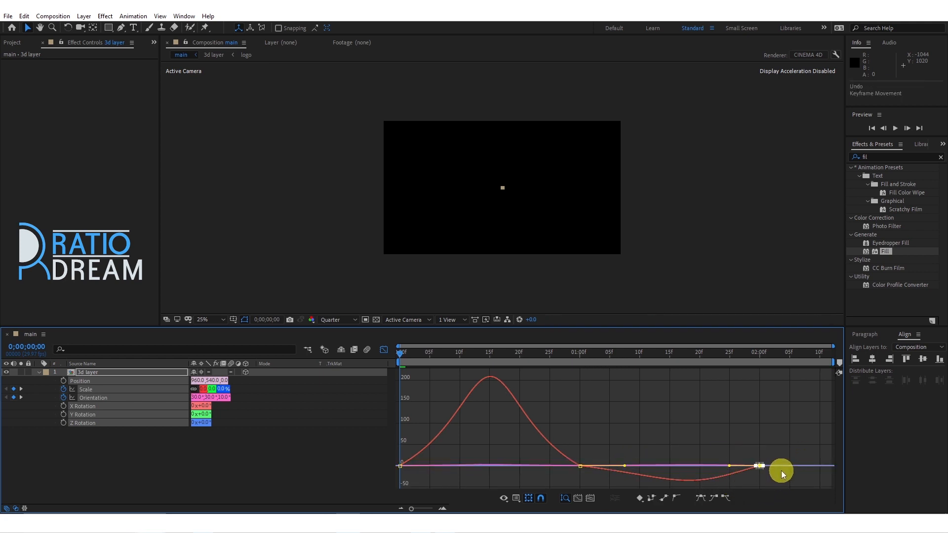
pyautogui.moveTo(790, 449); pyautogui.dragTo(713, 468)
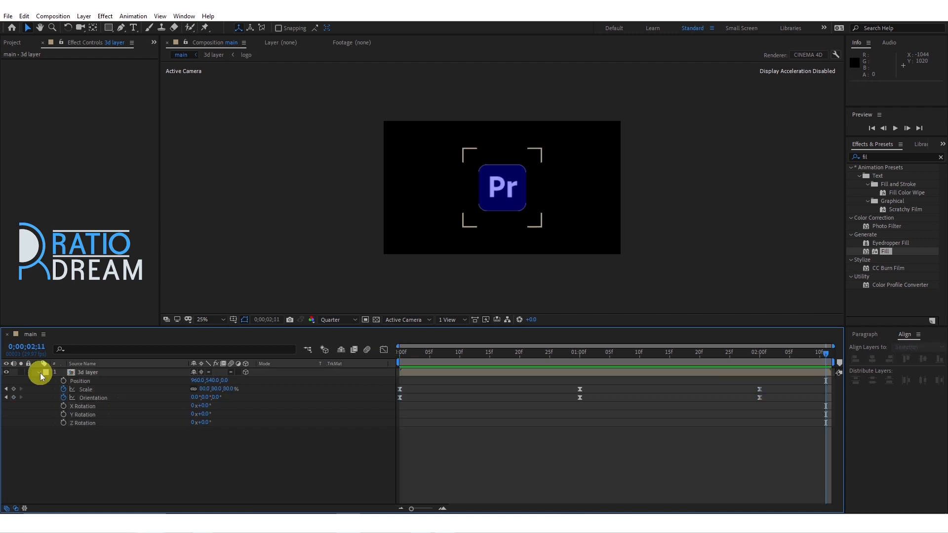
# Collapse the 3d layer's properties and draw a vertical 10 px Pen line from the logo's centre to the frame's upper edge
pyautogui.click(40, 372)
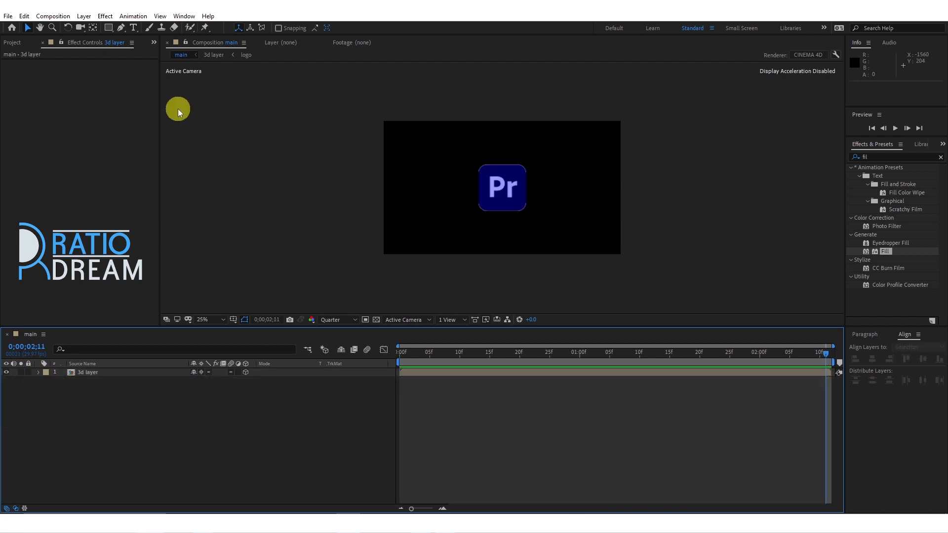
pyautogui.click(121, 27)
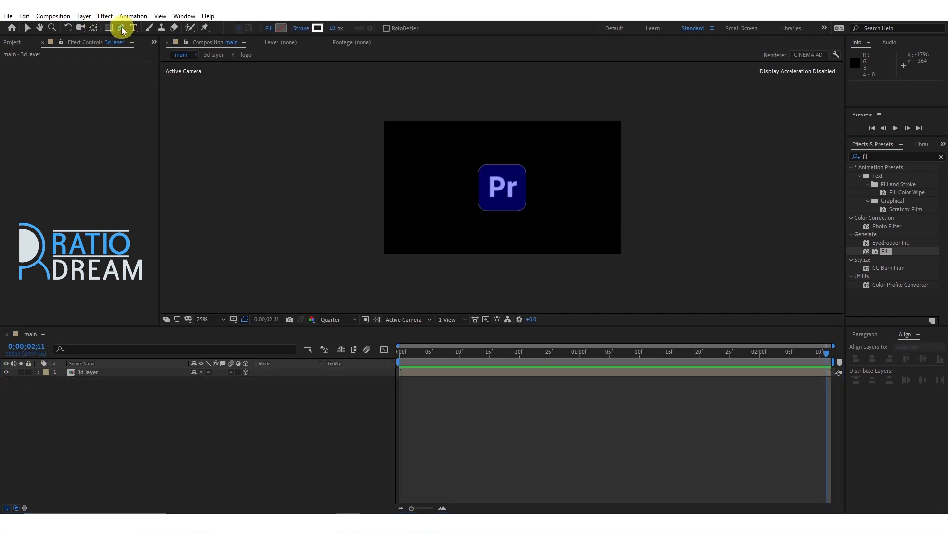
pyautogui.click(503, 193)
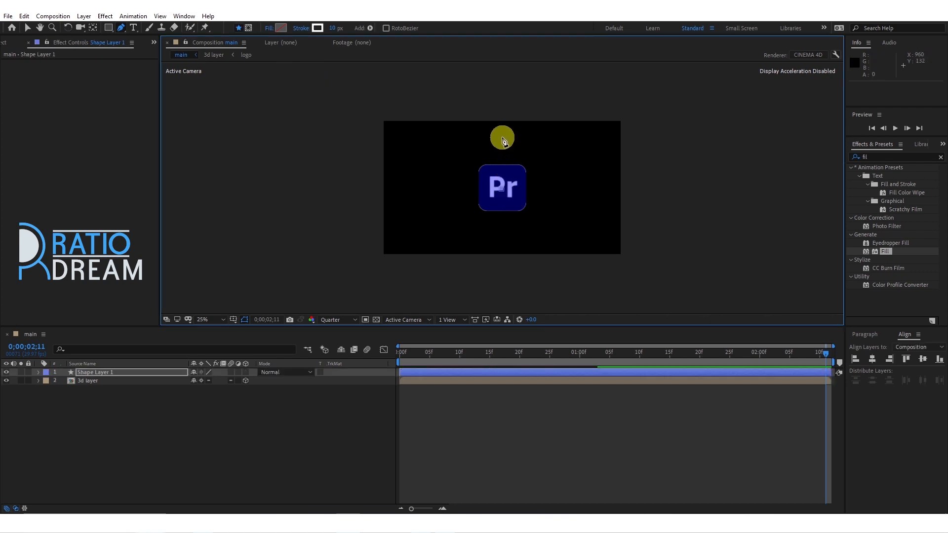
pyautogui.click(502, 123)
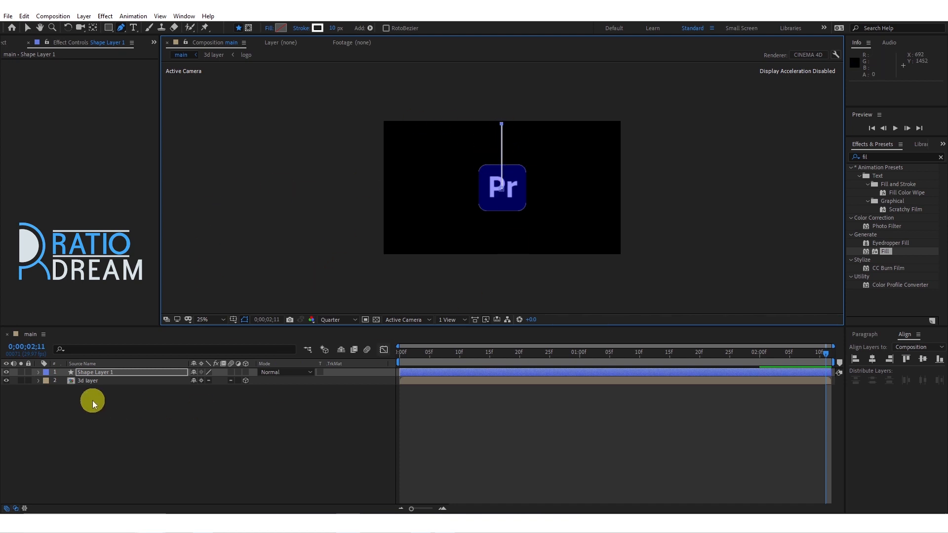
pyautogui.click(40, 379)
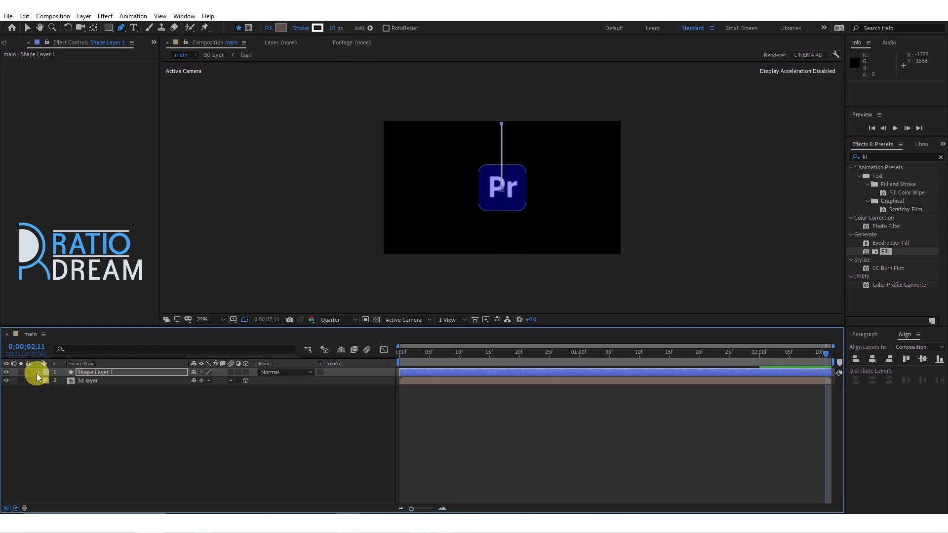
pyautogui.click(38, 373)
pyautogui.click(249, 381)
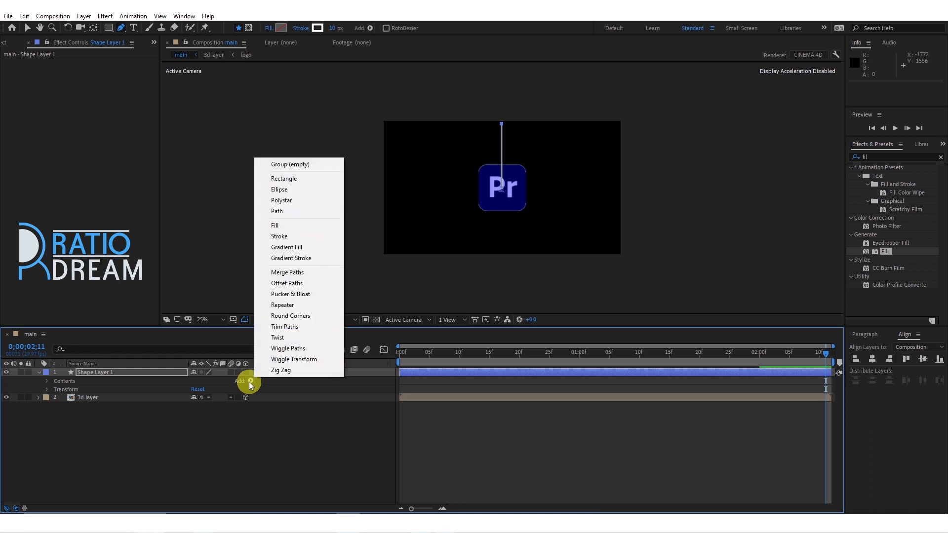
pyautogui.click(316, 324)
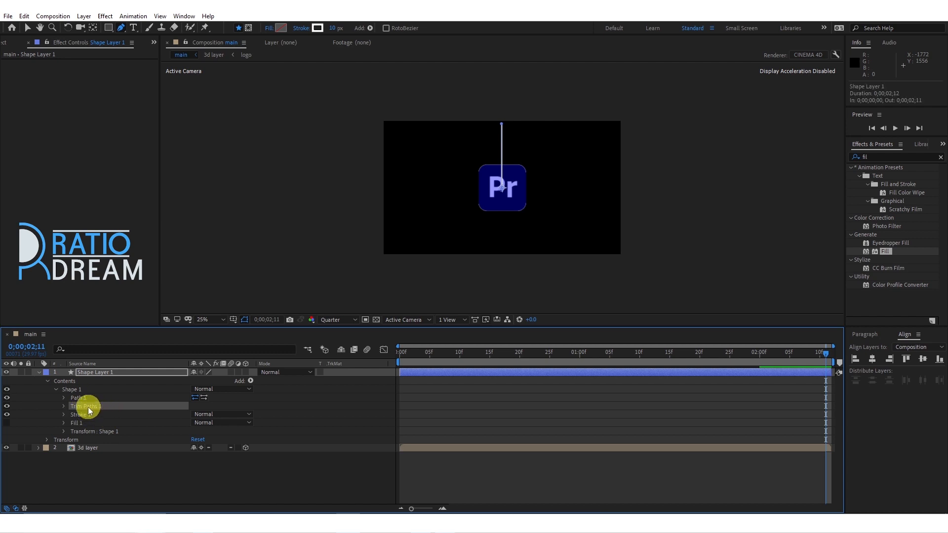
pyautogui.moveTo(89, 408); pyautogui.dragTo(176, 432)
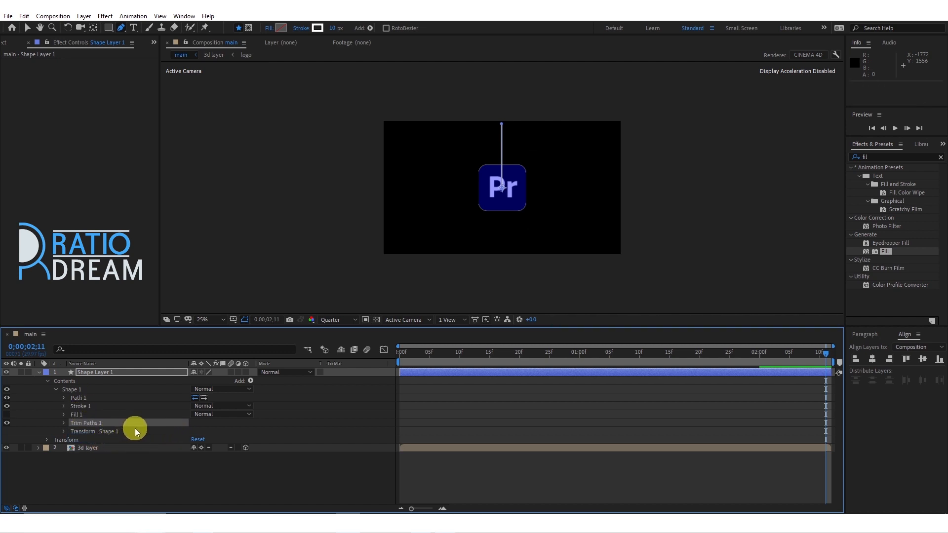
pyautogui.press('Delete')
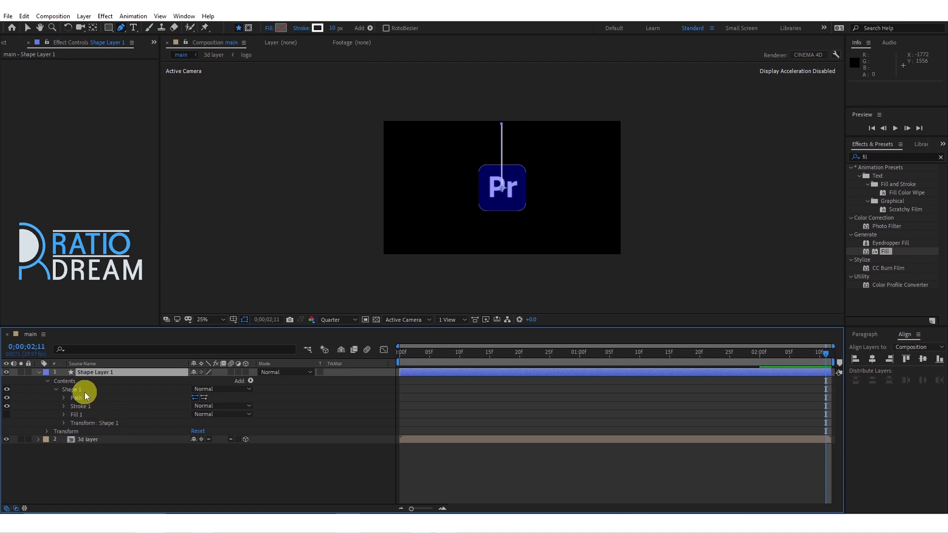
# Add Trim Paths to the Contents of Shape Layer 1, outside the Shape 1 group
pyautogui.click(72, 382)
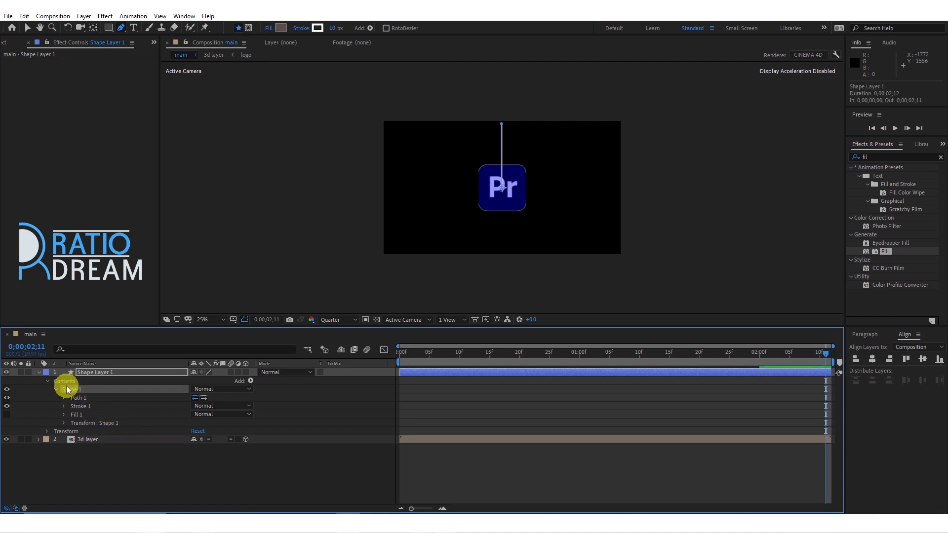
pyautogui.click(250, 382)
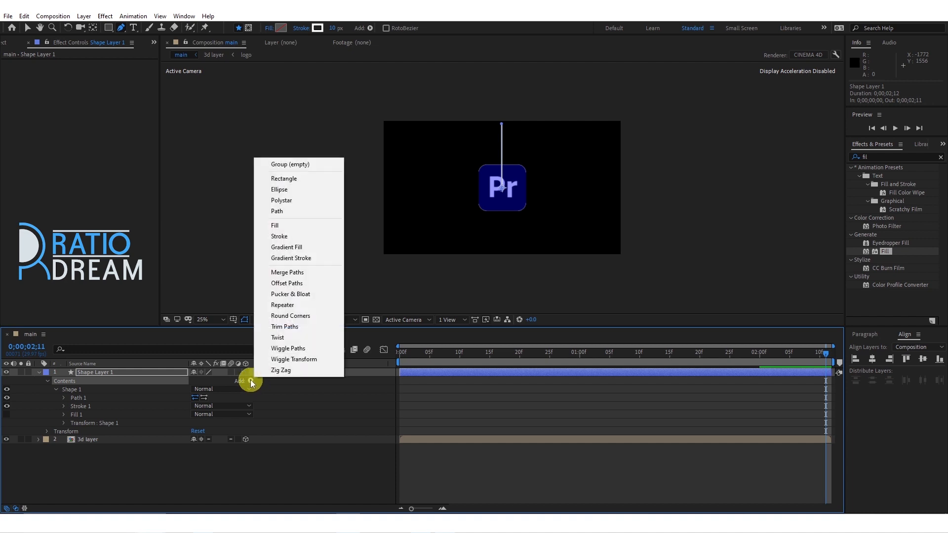
pyautogui.click(309, 328)
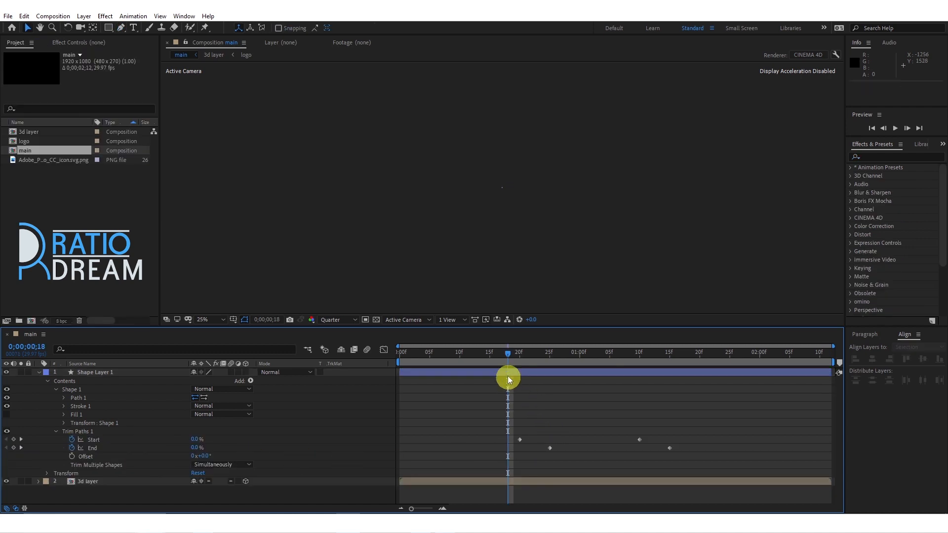
# Review the line's Trim Paths Start and End keyframe values at 0;00;00;20, 0;00;00;25 and 0;00;01;10
pyautogui.click(502, 357)
pyautogui.moveTo(502, 357); pyautogui.dragTo(516, 360)
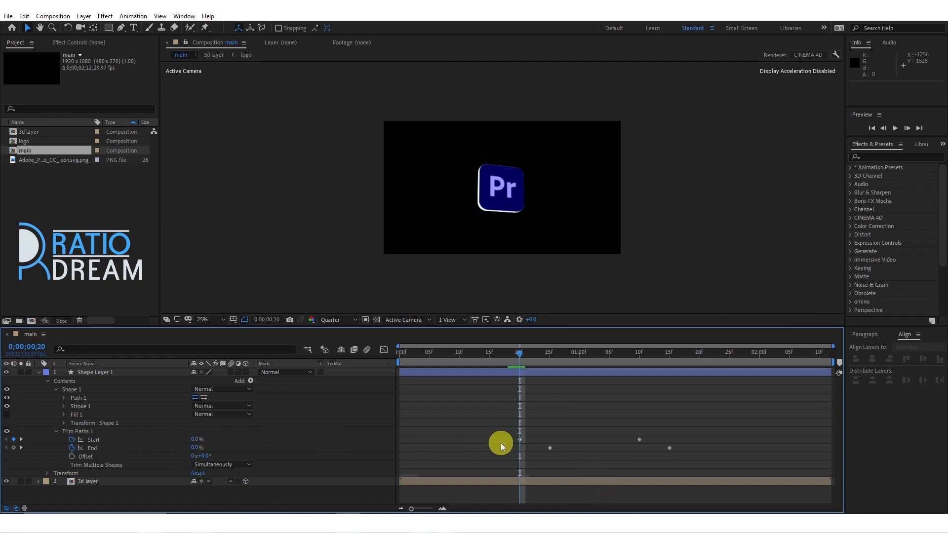
pyautogui.click(549, 353)
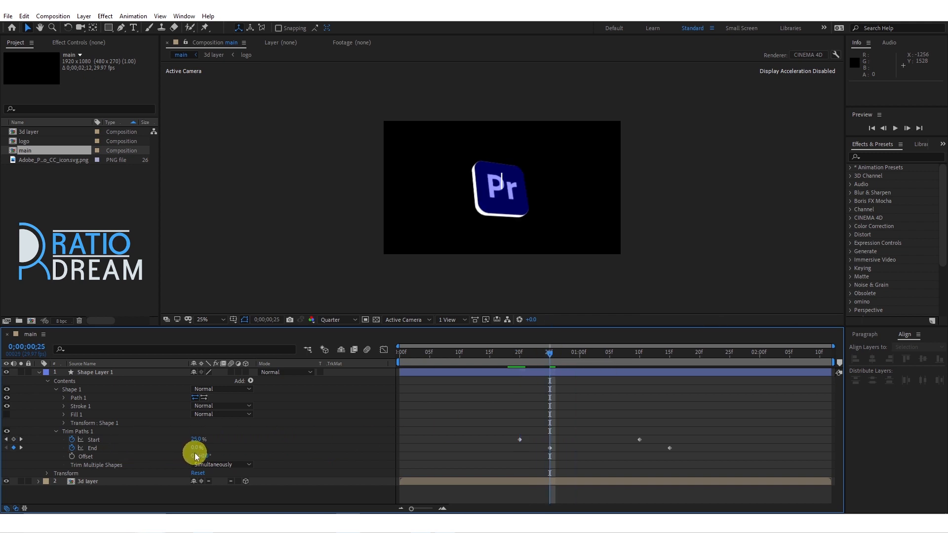
pyautogui.moveTo(548, 354); pyautogui.dragTo(639, 368)
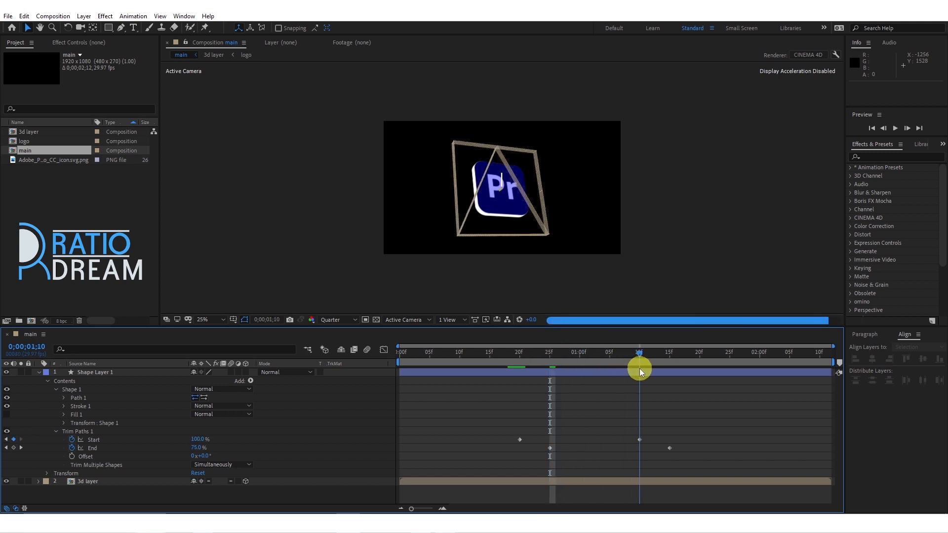
pyautogui.click(196, 440)
pyautogui.press('Return')
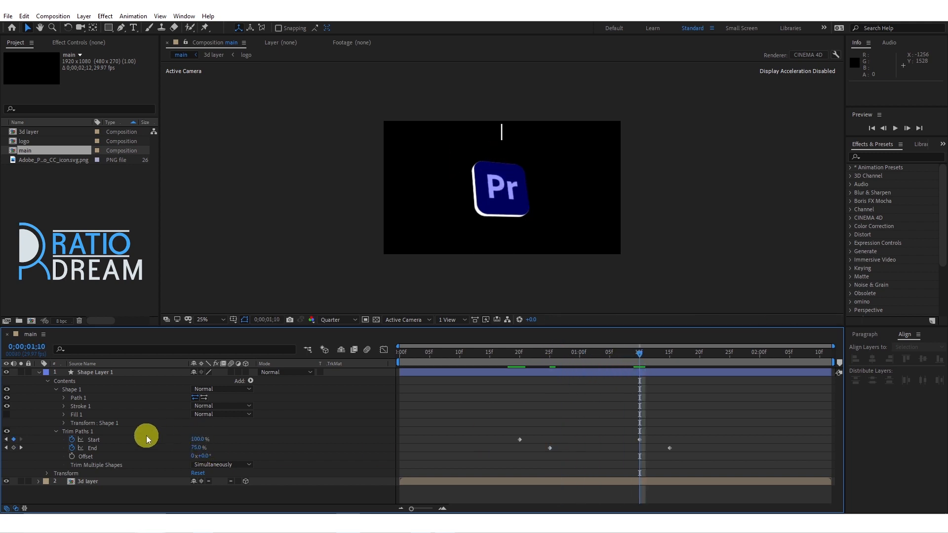
# Add a Repeater to the Contents of Shape Layer 1 and set its Copies to 8
pyautogui.click(670, 354)
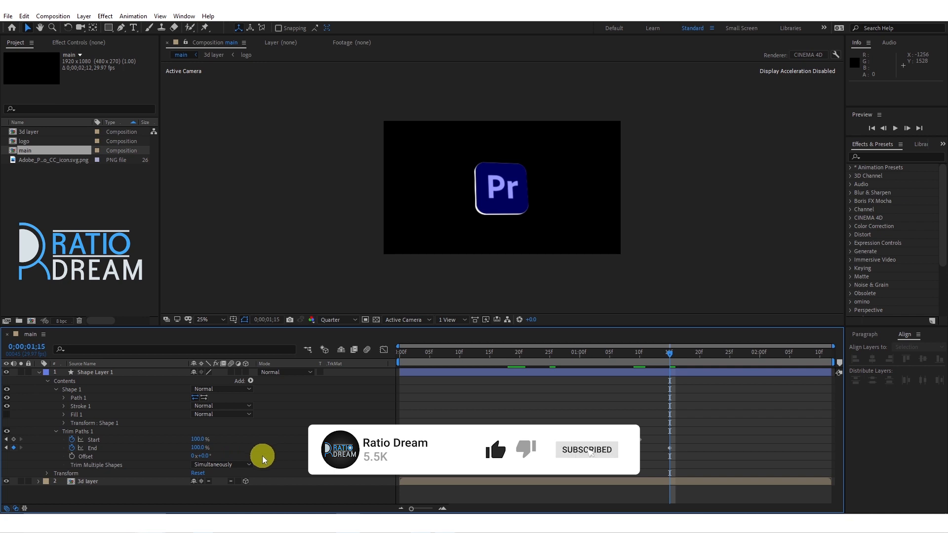
pyautogui.click(531, 354)
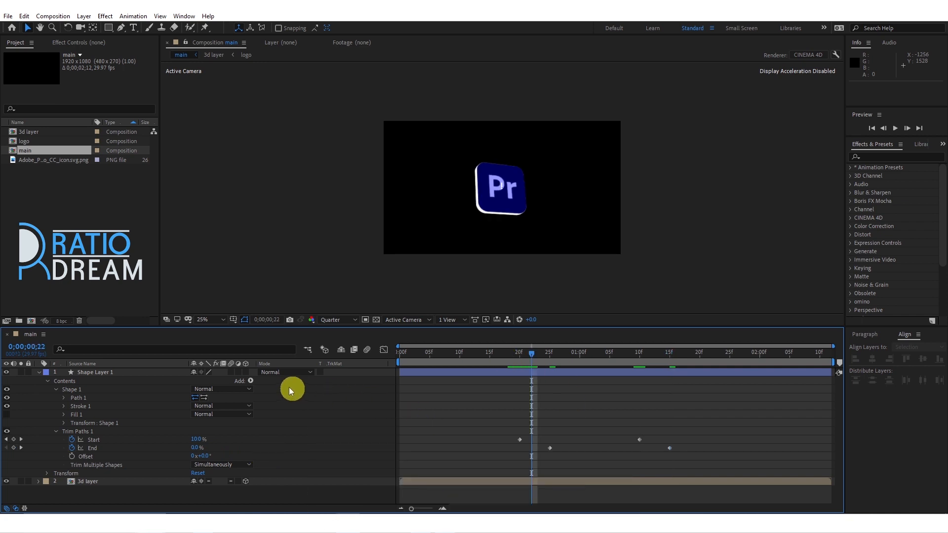
pyautogui.click(251, 381)
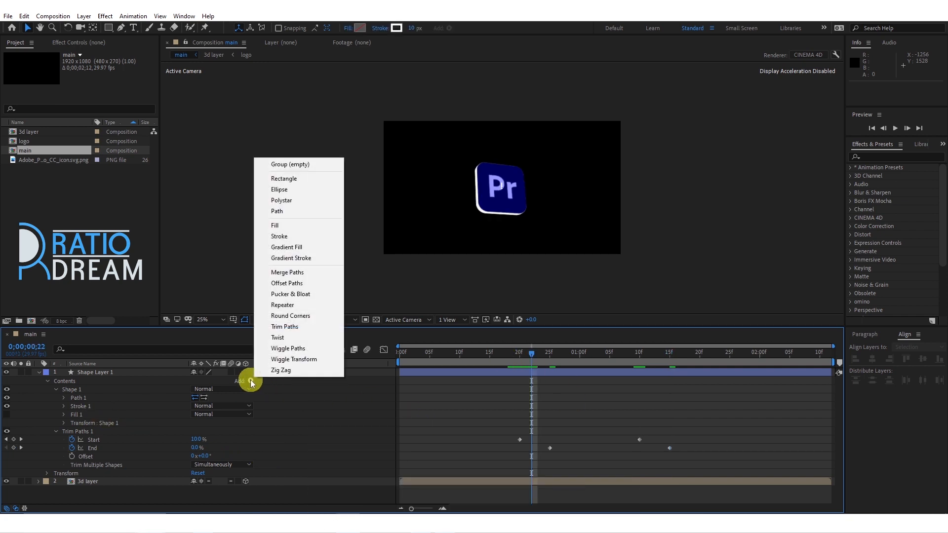
pyautogui.click(310, 307)
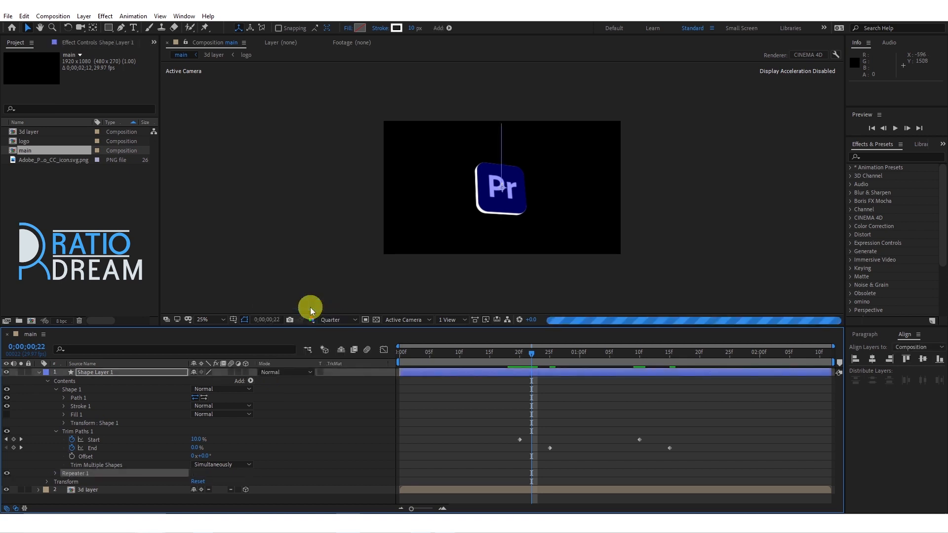
pyautogui.click(55, 433)
pyautogui.click(56, 440)
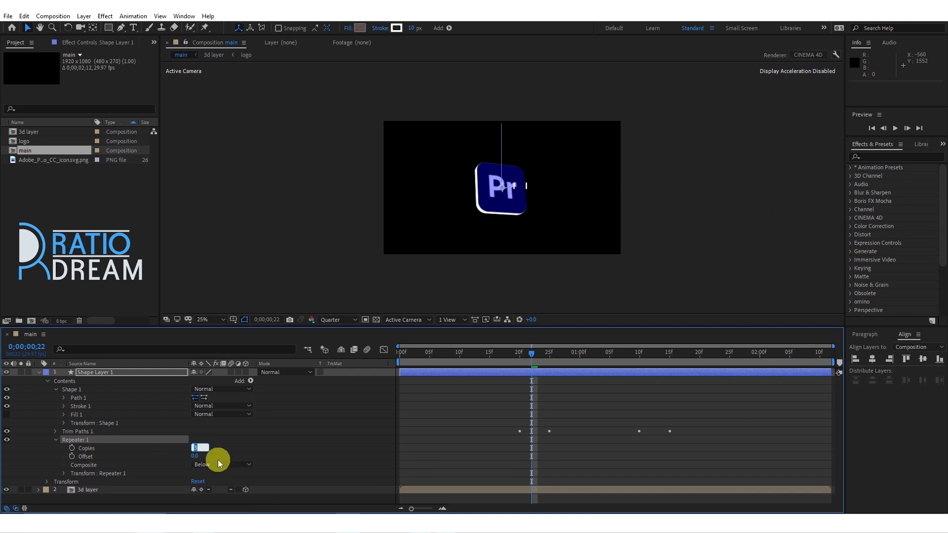
pyautogui.press('Return')
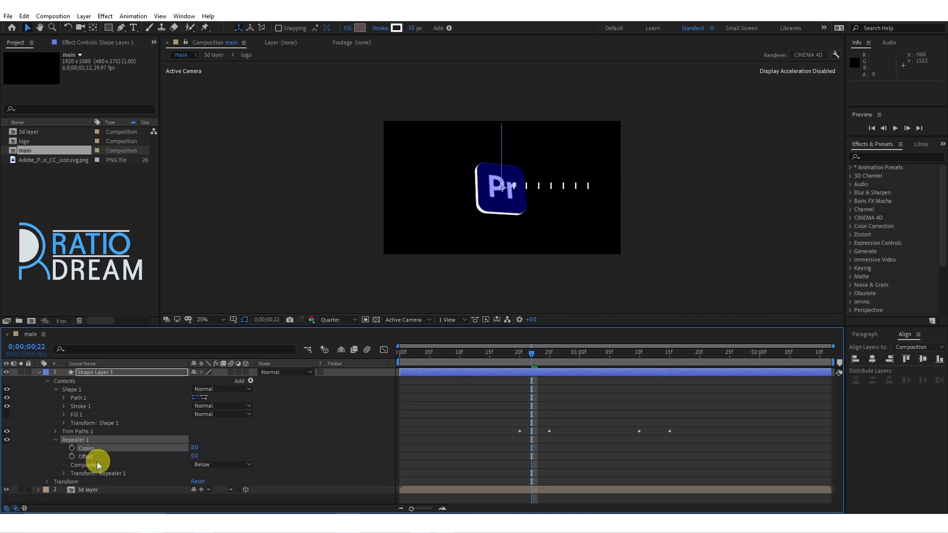
# Set the Repeater's transform Position to 0, 0 and its Rotation to 360/8 degrees
pyautogui.click(63, 474)
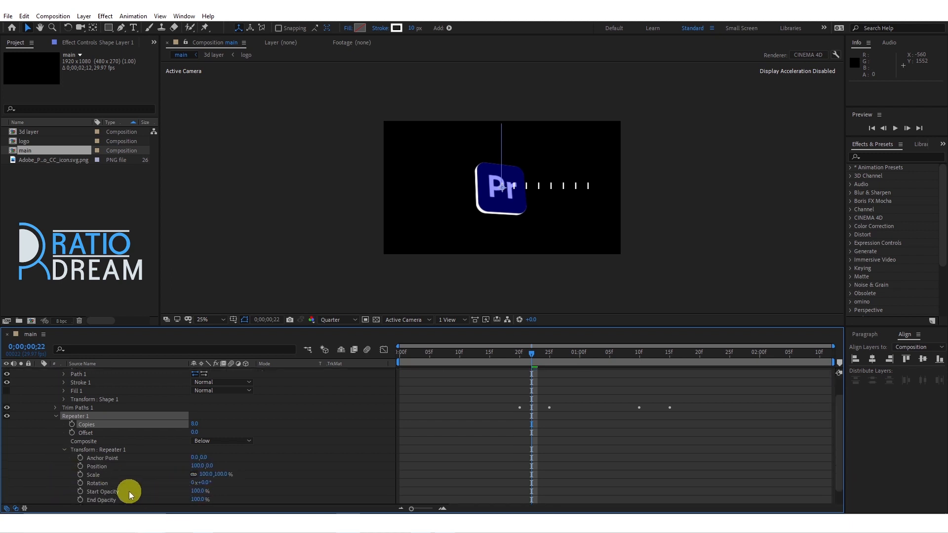
pyautogui.click(197, 465)
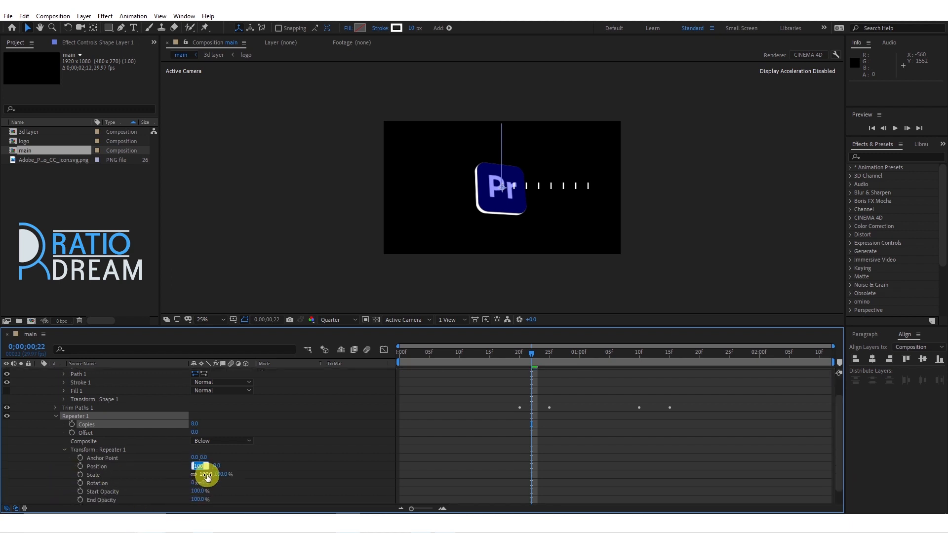
pyautogui.press('Return')
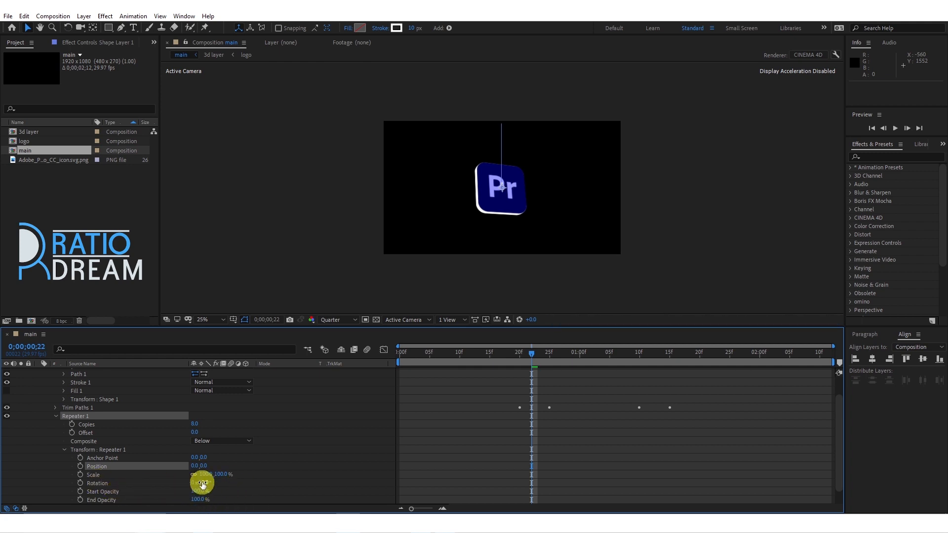
pyautogui.click(203, 482)
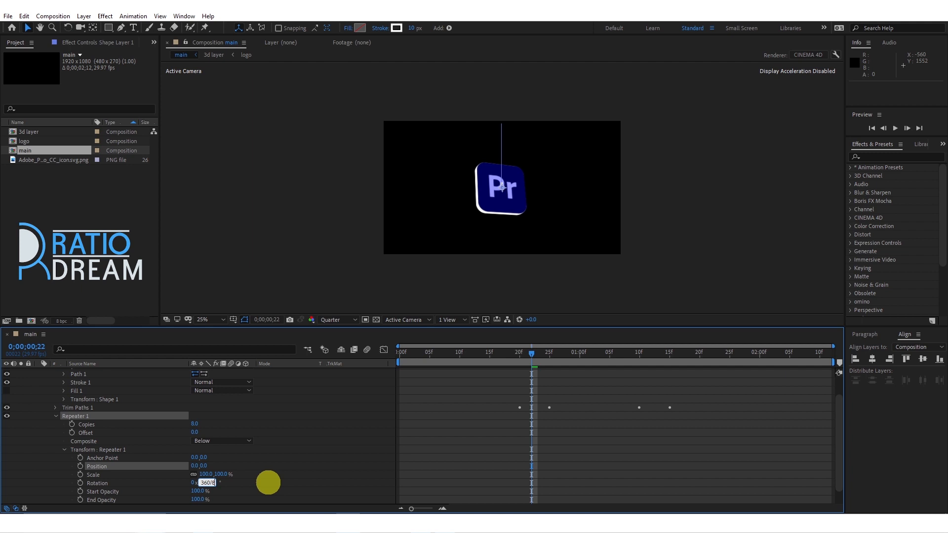
pyautogui.press('Return')
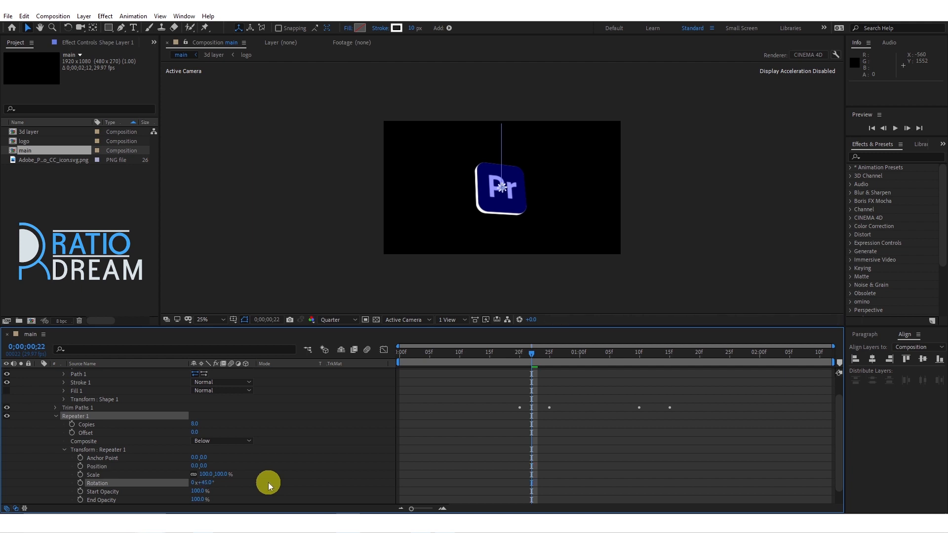
# Check the burst at 0;00;01;07, collapse Shape Layer 1's properties and move the layer beneath the 3d layer
pyautogui.click(618, 353)
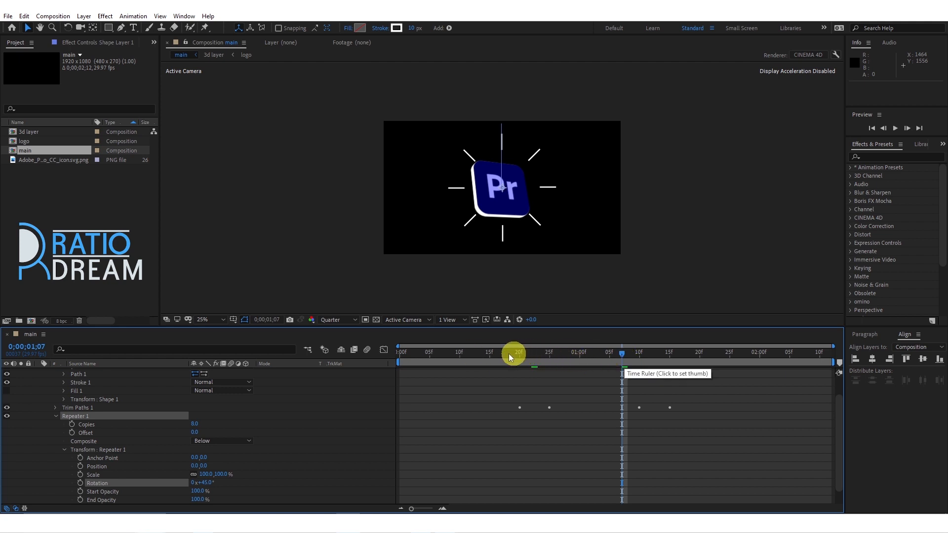
pyautogui.click(58, 416)
pyautogui.click(55, 417)
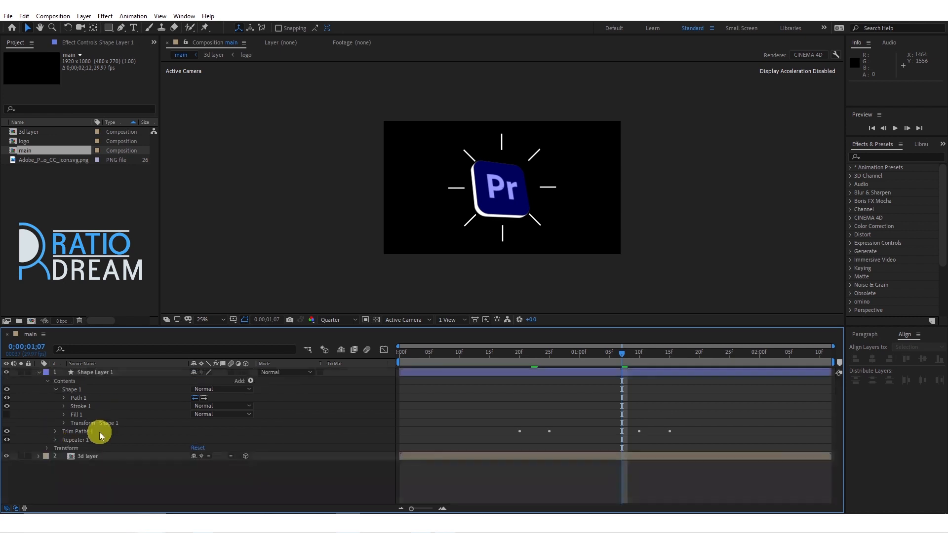
pyautogui.click(38, 371)
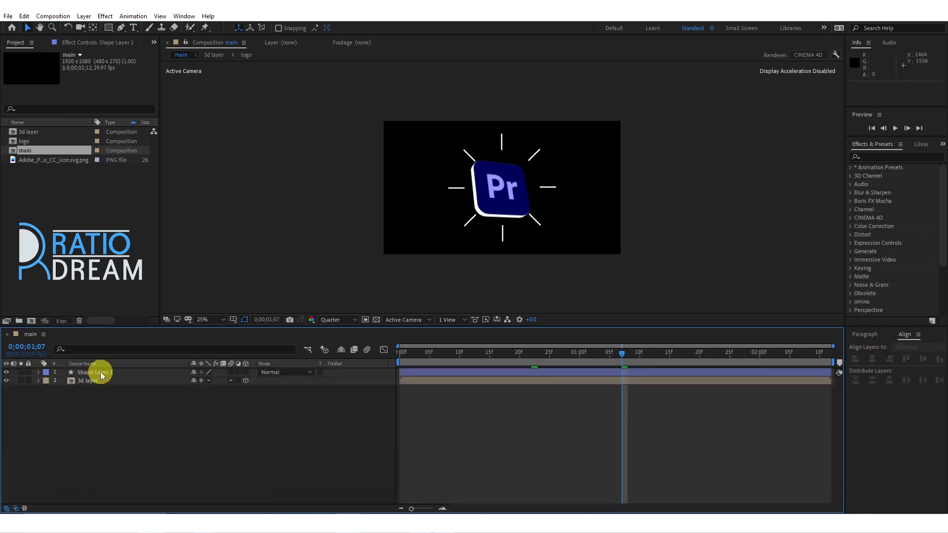
pyautogui.moveTo(100, 372); pyautogui.dragTo(115, 422)
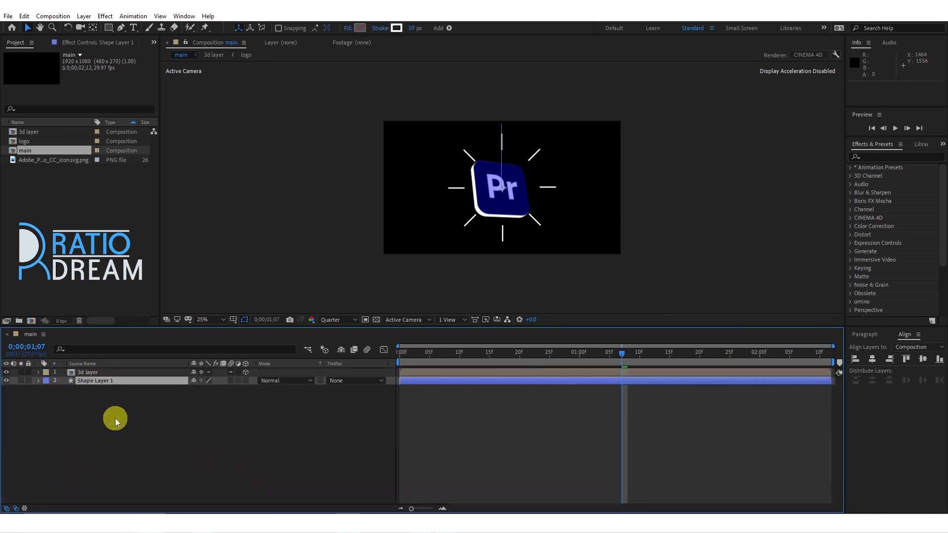
# Duplicate Shape Layer 1 and shift the copy in time so that it starts at 0;00;00;05
pyautogui.hotkey('ctrl', 'd')
pyautogui.press('u')
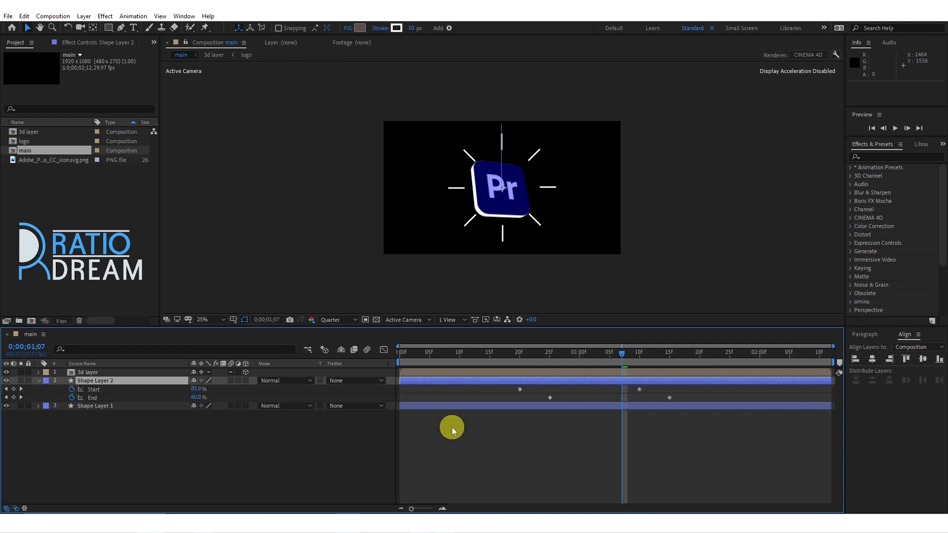
pyautogui.click(578, 355)
pyautogui.moveTo(518, 384); pyautogui.dragTo(578, 407)
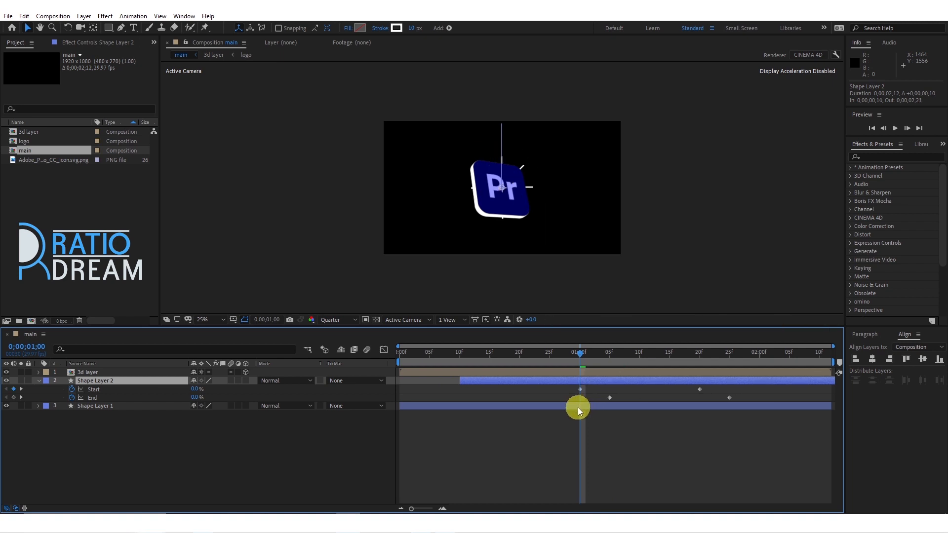
pyautogui.press('space')
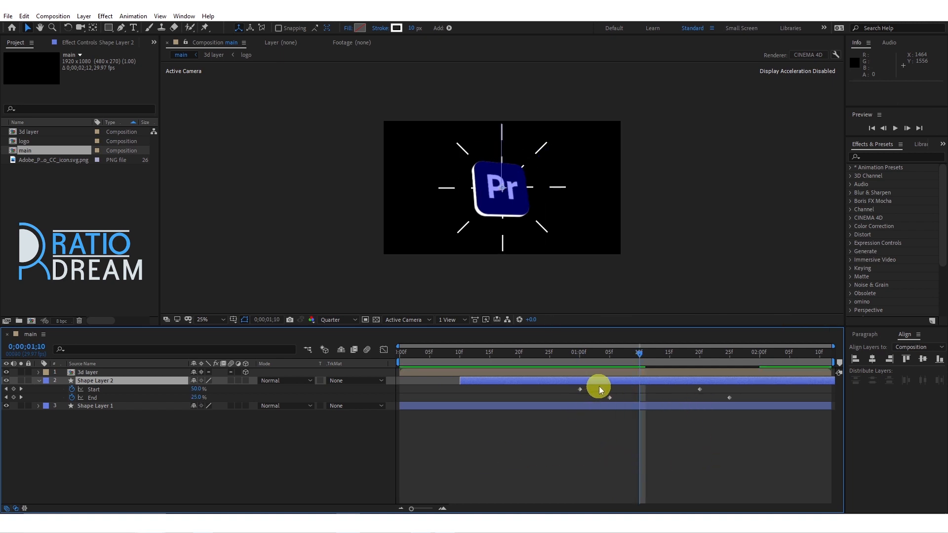
pyautogui.moveTo(599, 386); pyautogui.dragTo(555, 381)
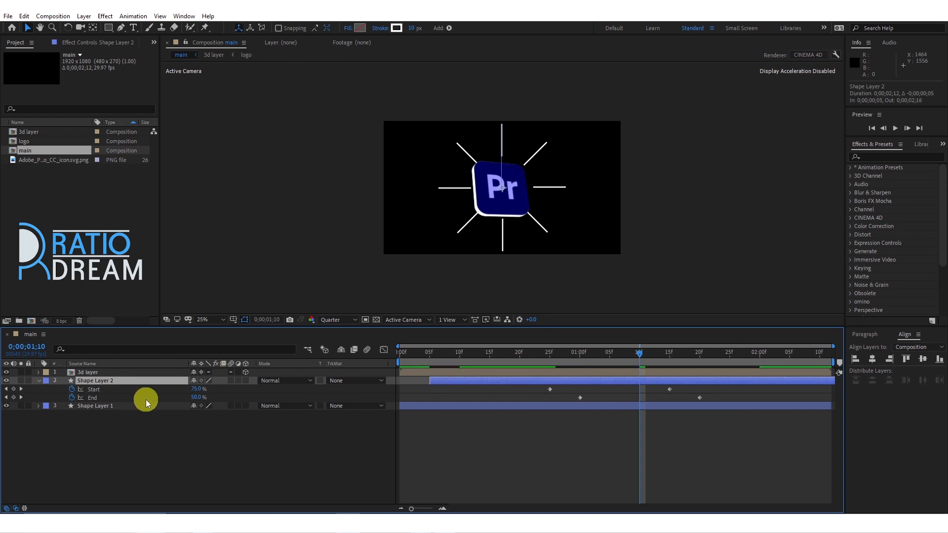
# Set Shape Layer 2's Rotation to 65° and preview the animation from the beginning of the composition
pyautogui.press('r')
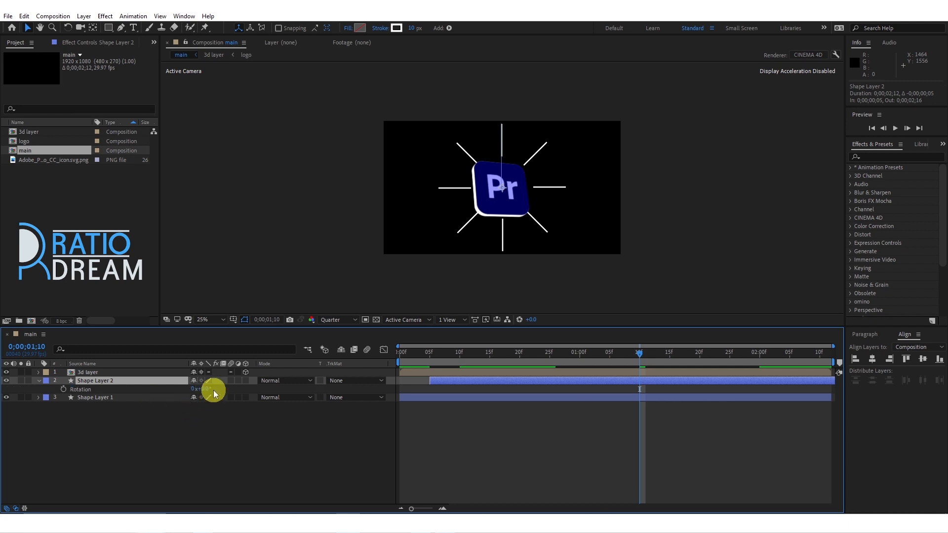
pyautogui.write('65')
pyautogui.press('Return')
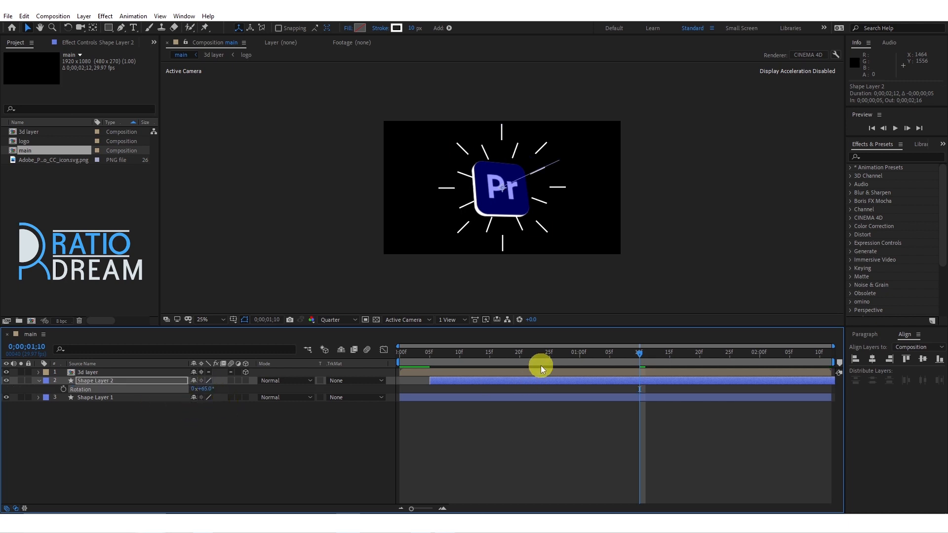
pyautogui.click(519, 358)
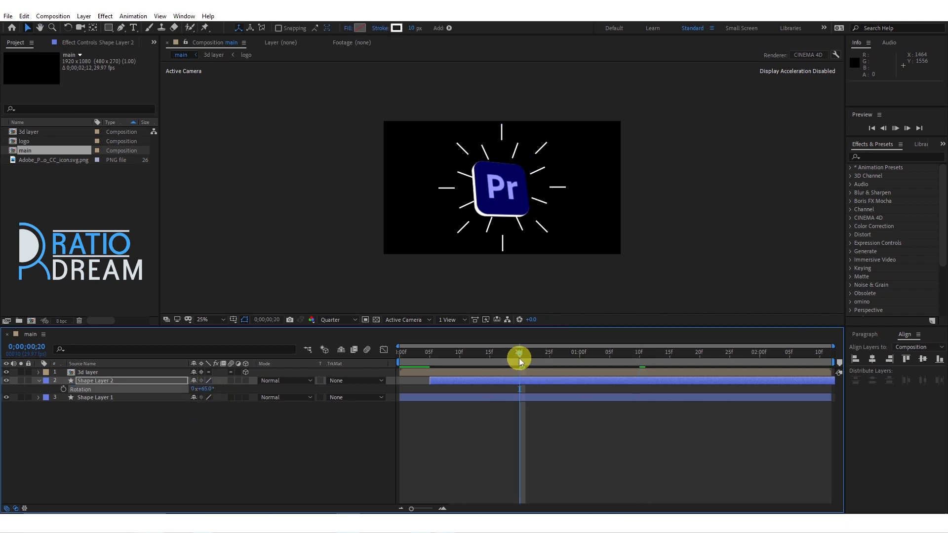
pyautogui.press('Home')
pyautogui.press('space')
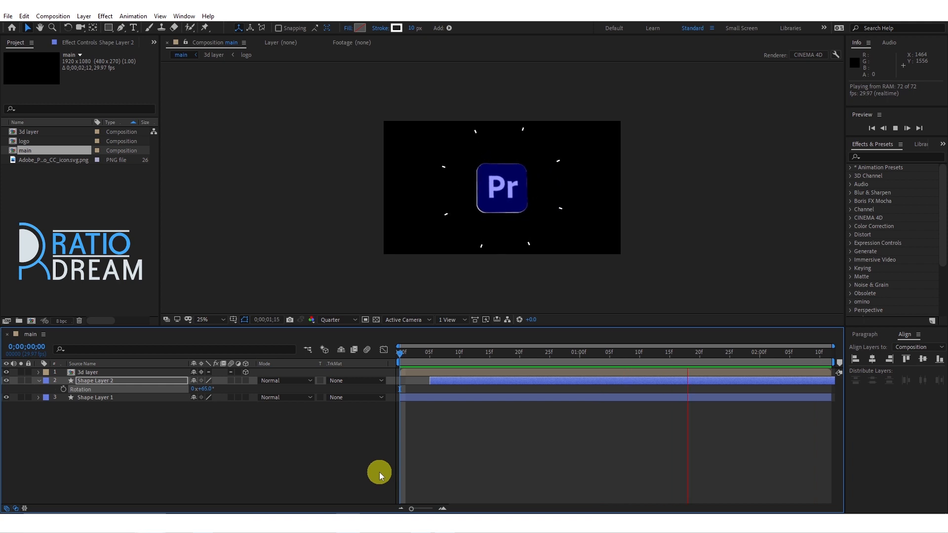
pyautogui.click(419, 468)
# With no layer selected, draw a circle about 132 px wide near the frame's upper-right corner using the Ellipse tool
pyautogui.click(67, 411)
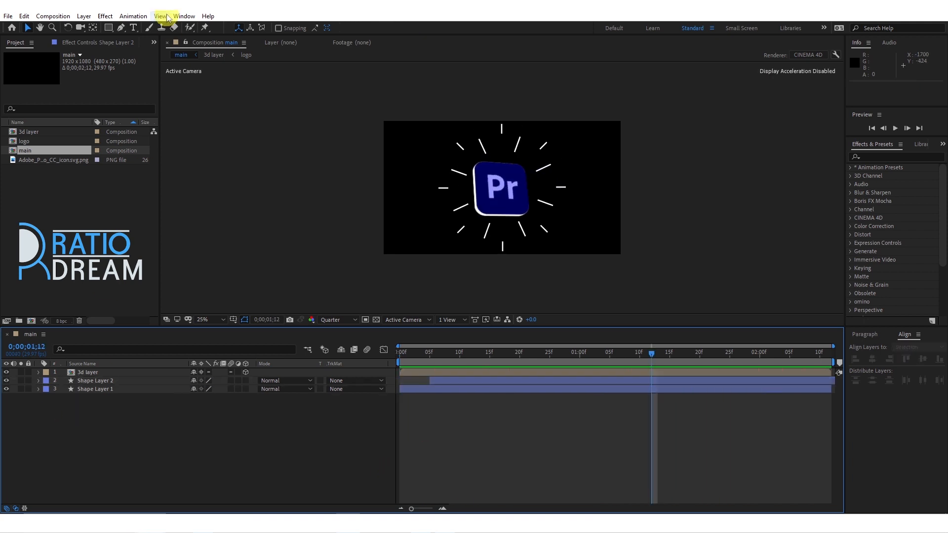
pyautogui.click(108, 28)
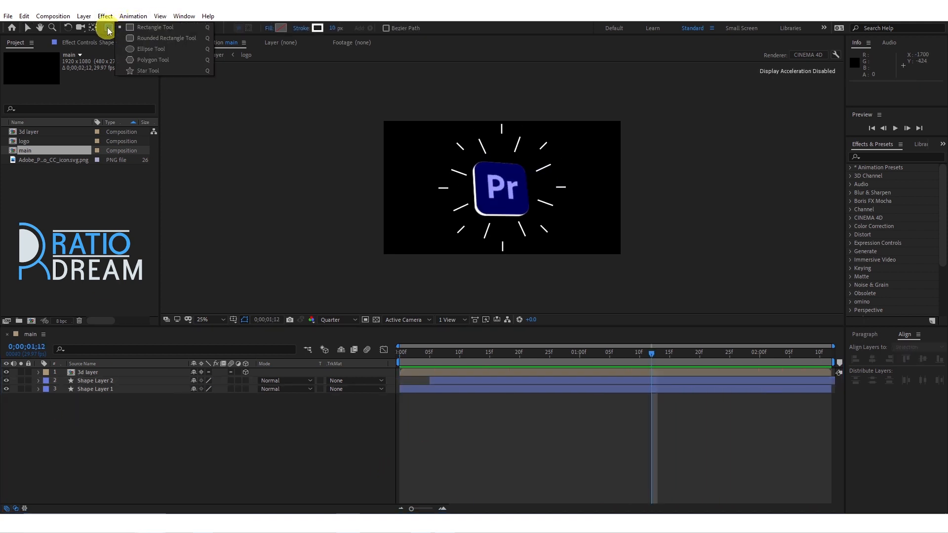
pyautogui.click(139, 52)
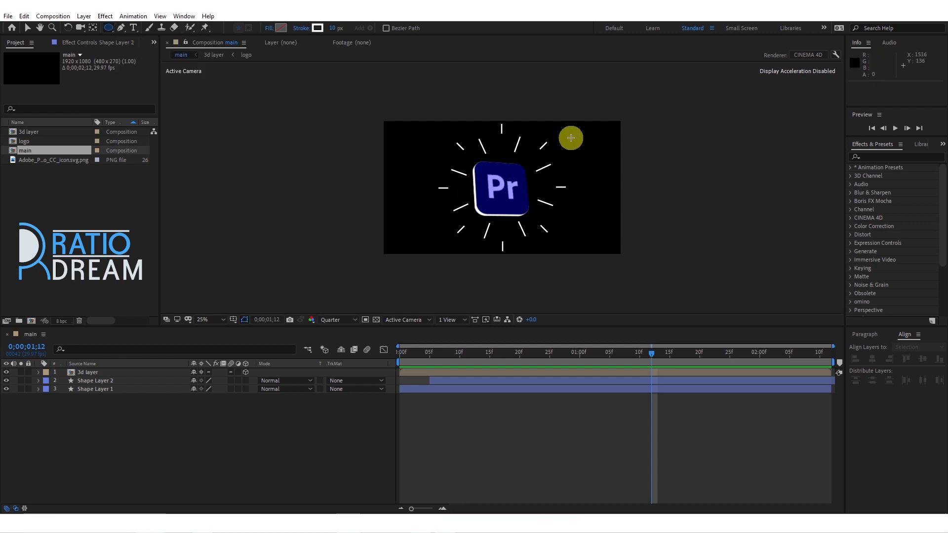
pyautogui.moveTo(573, 141); pyautogui.dragTo(588, 156)
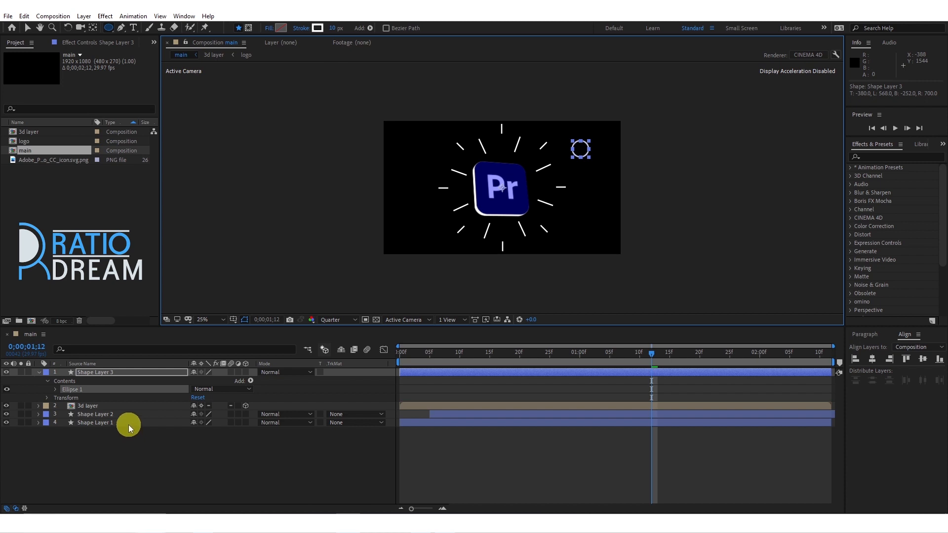
# Set the circle's Ellipse Path Size to 100 by 100 and its transform Position to 486, -214
pyautogui.click(58, 390)
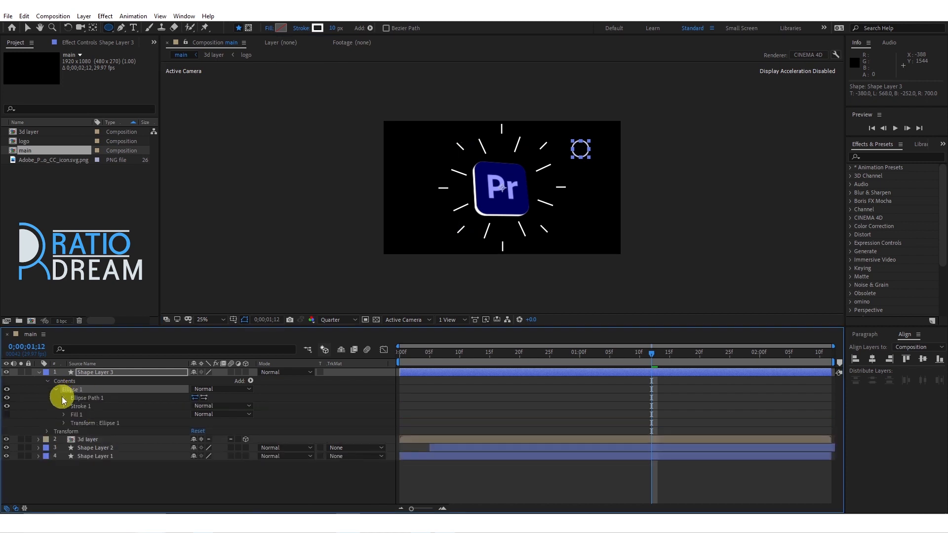
pyautogui.click(63, 398)
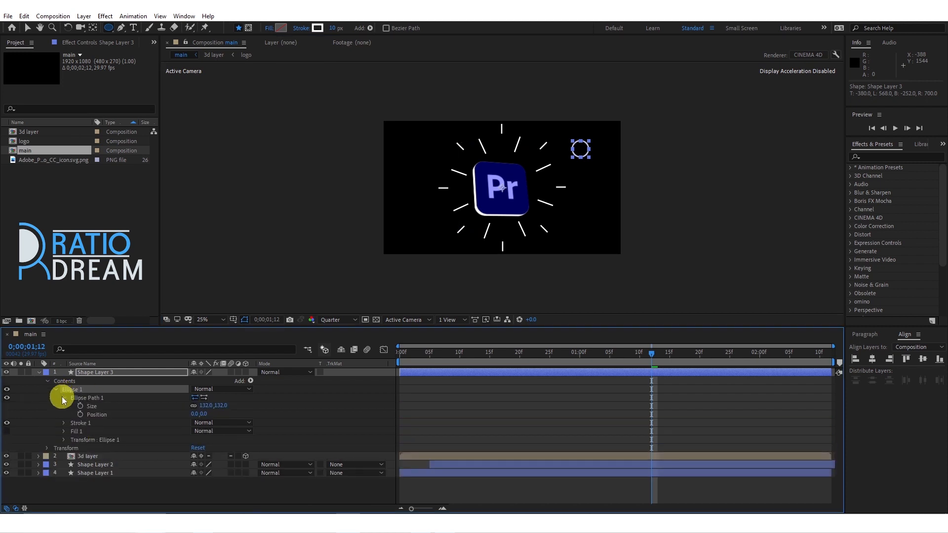
pyautogui.click(201, 409)
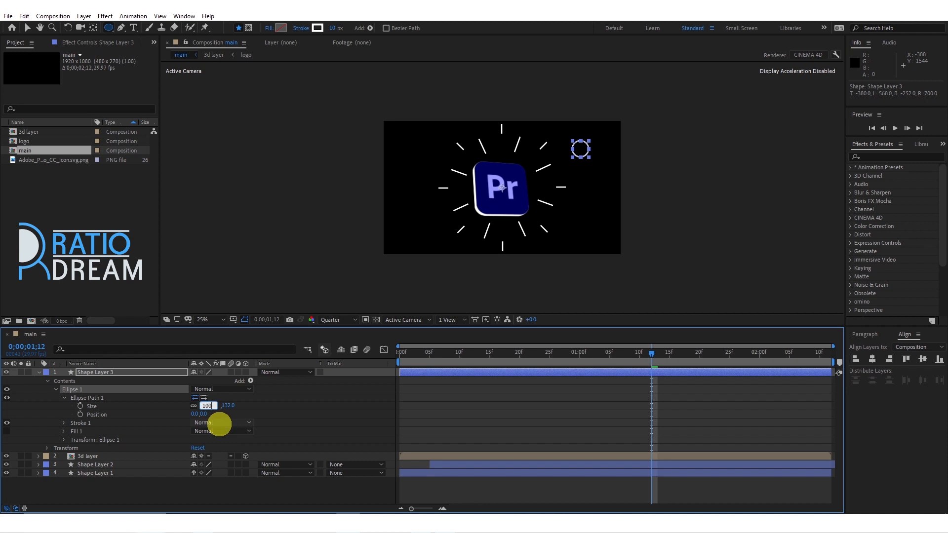
pyautogui.press('Return')
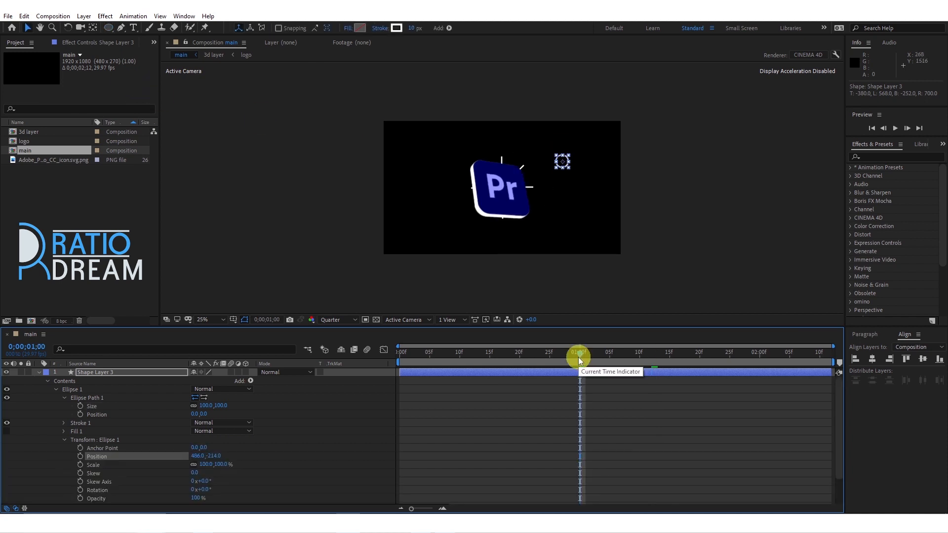
# Add Position and Scale keyframes to Ellipse 1's transform at 0;00;01;15, with Scale set to 0%
pyautogui.click(668, 355)
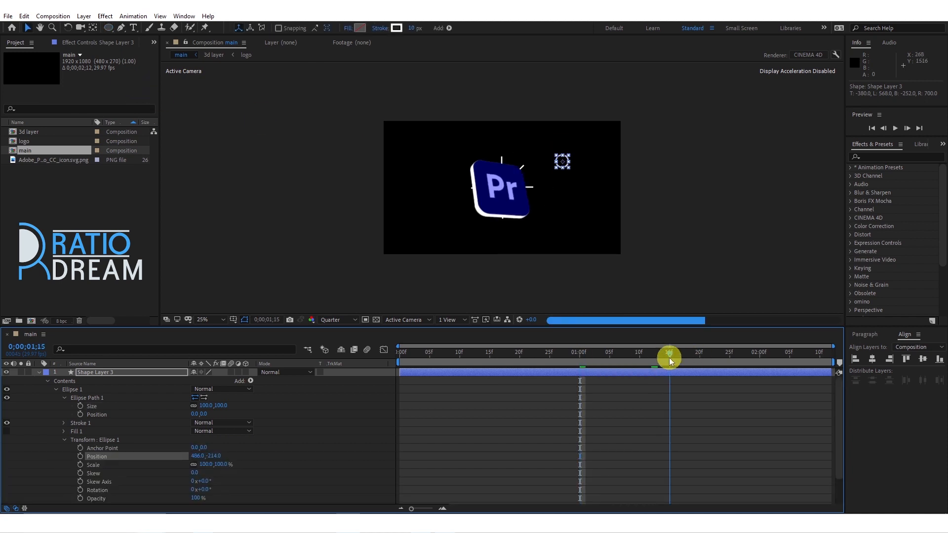
pyautogui.click(81, 457)
pyautogui.click(82, 466)
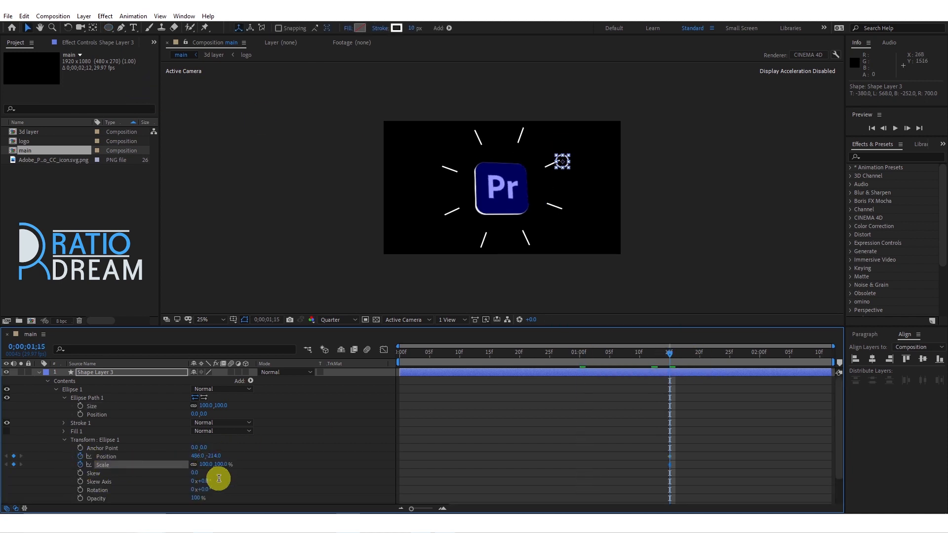
pyautogui.press('Return')
# Add a Position keyframe of 6, 12 to Shape Layer 3's Ellipse 1 transform at 0;00;01;00
pyautogui.click(578, 354)
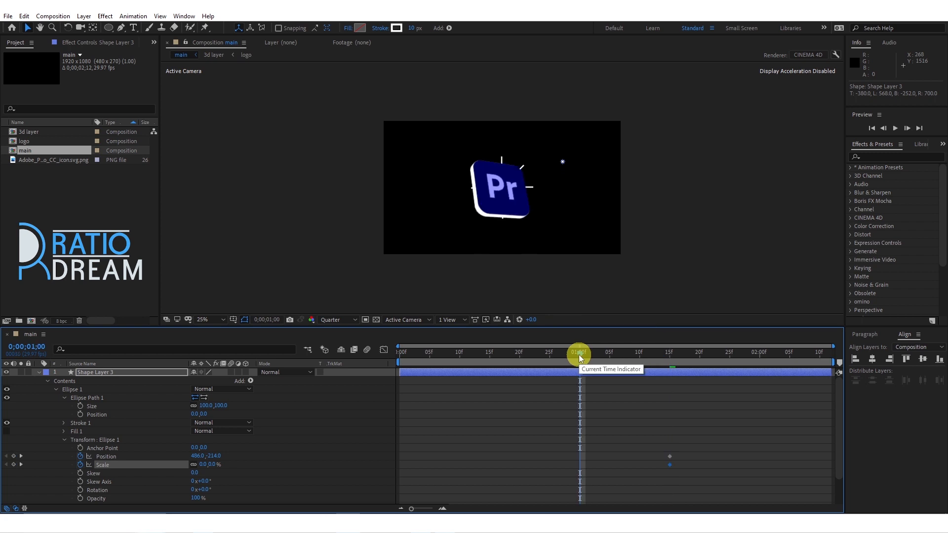
pyautogui.click(158, 454)
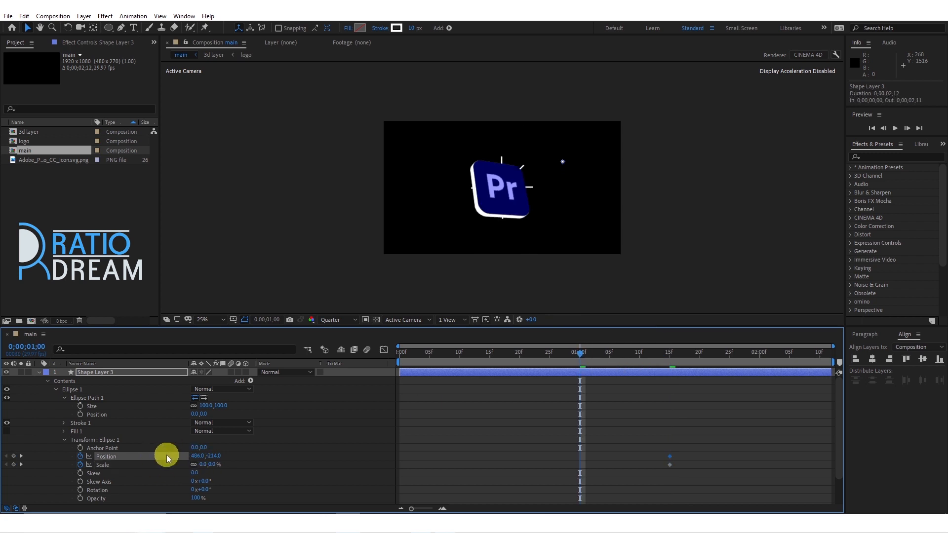
pyautogui.moveTo(200, 456); pyautogui.dragTo(237, 457)
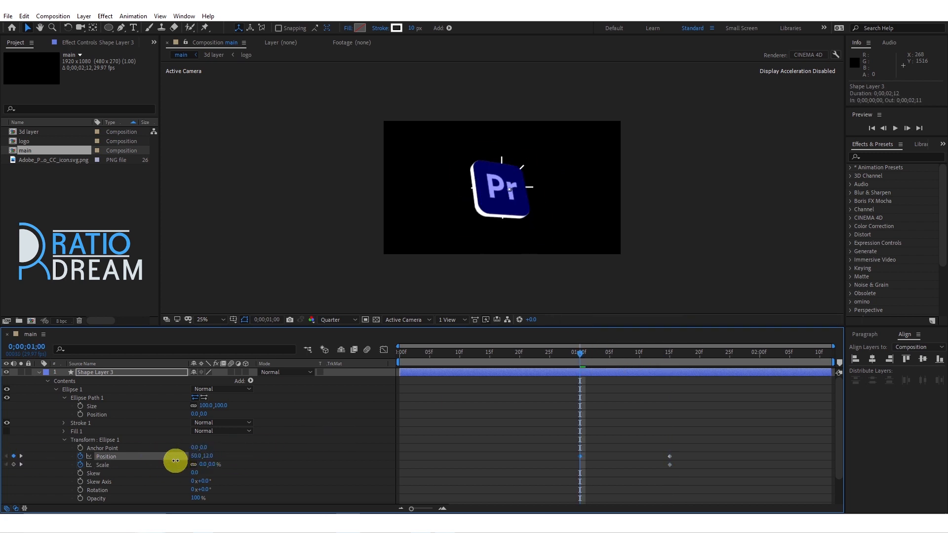
# Set Ellipse 1's transform Scale to 100% at 0;00;01;08 and to 0% at 0;00;01;00
pyautogui.click(626, 354)
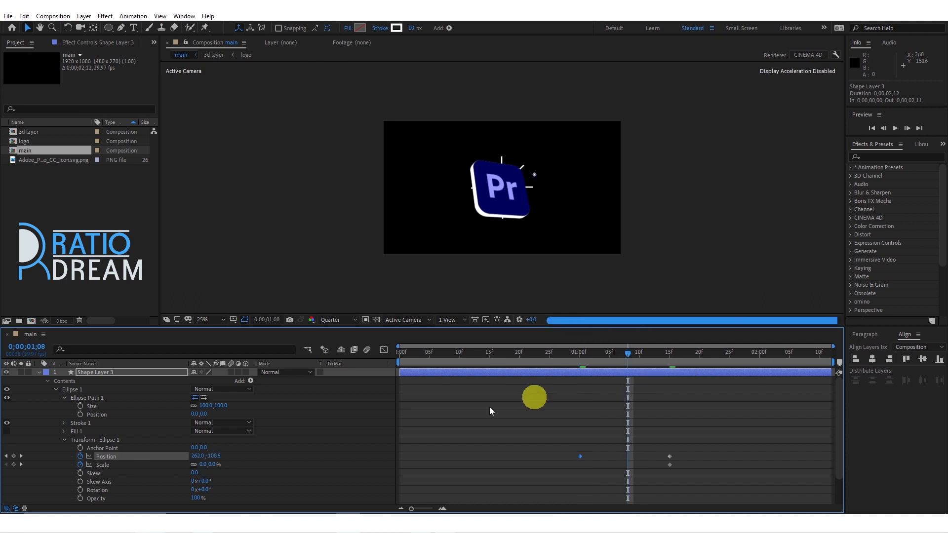
pyautogui.moveTo(202, 464)
pyautogui.mouseDown()
pyautogui.moveTo(338, 467)
pyautogui.moveTo(218, 470)
pyautogui.mouseUp()
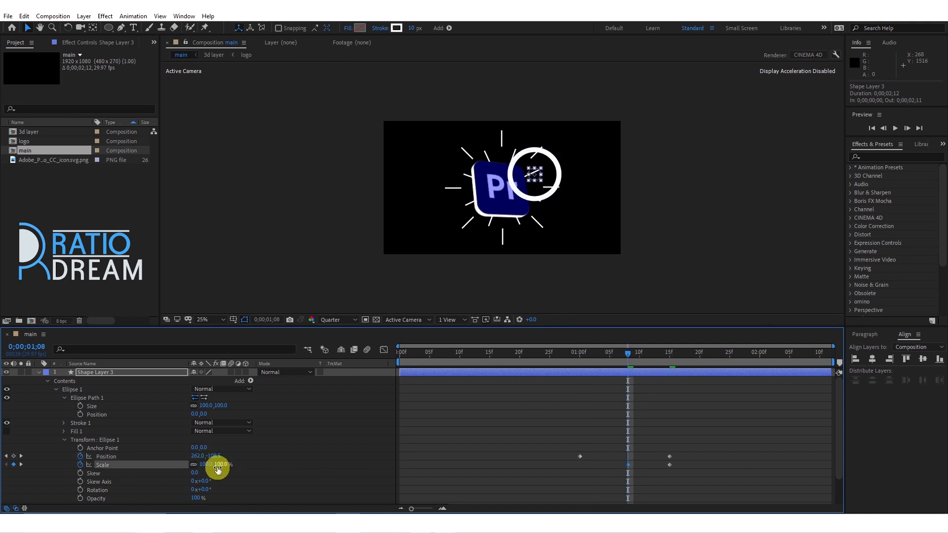
pyautogui.click(580, 355)
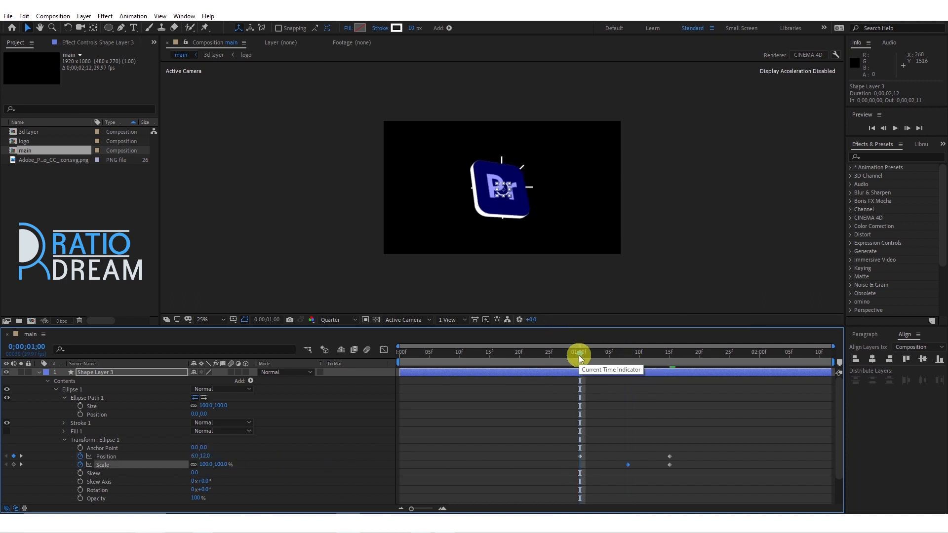
pyautogui.click(194, 499)
pyautogui.press('Return')
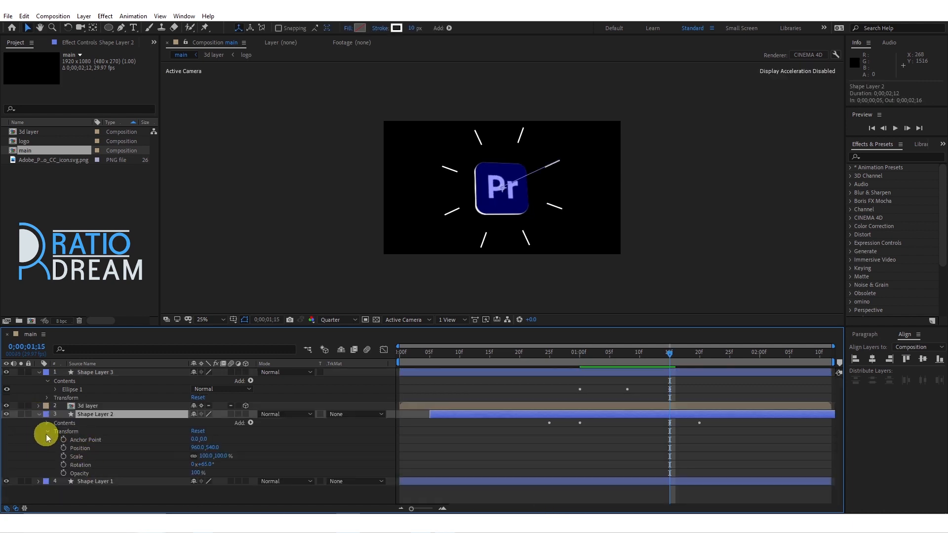
# Copy Repeater 1 from Shape Layer 2 into Shape Layer 3's contents and step back to 0;00;01;06
pyautogui.click(47, 431)
pyautogui.click(47, 423)
pyautogui.click(90, 449)
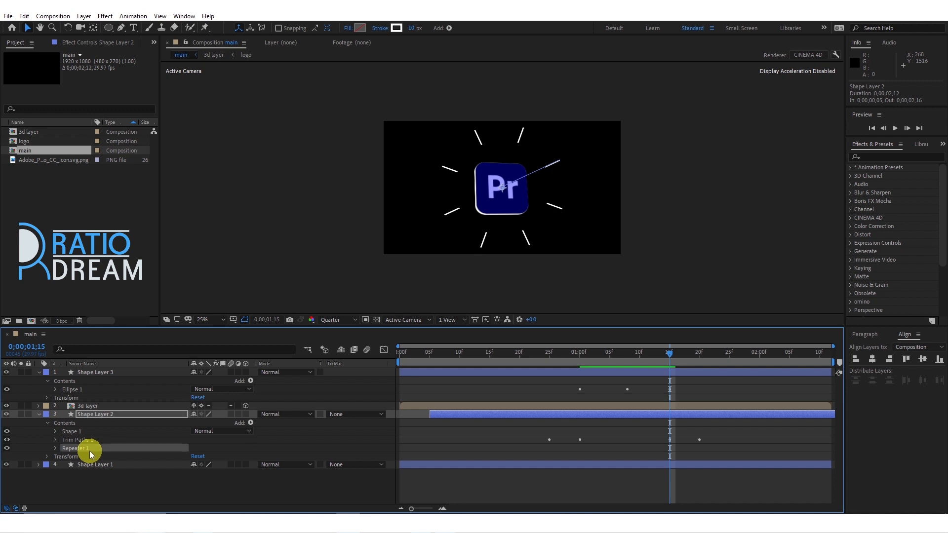
pyautogui.click(81, 374)
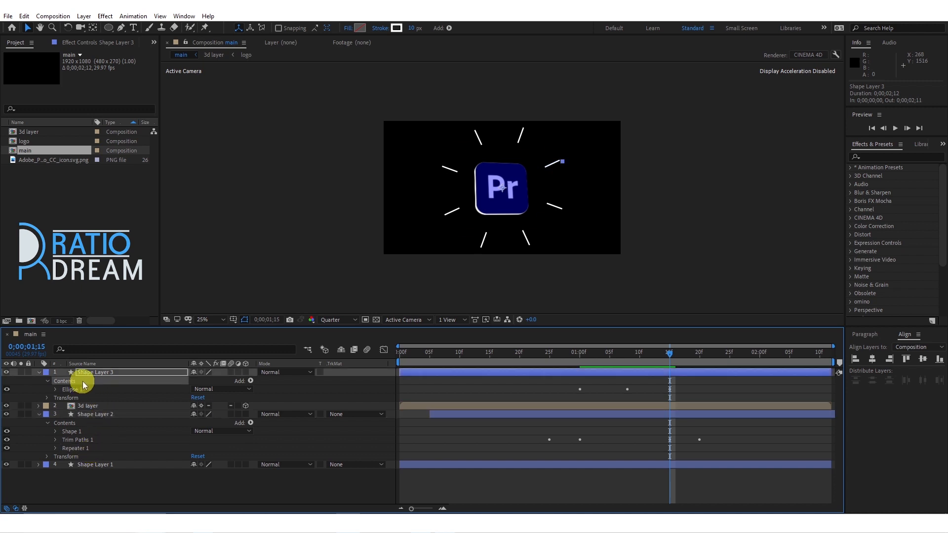
pyautogui.hotkey('ctrl', 'v')
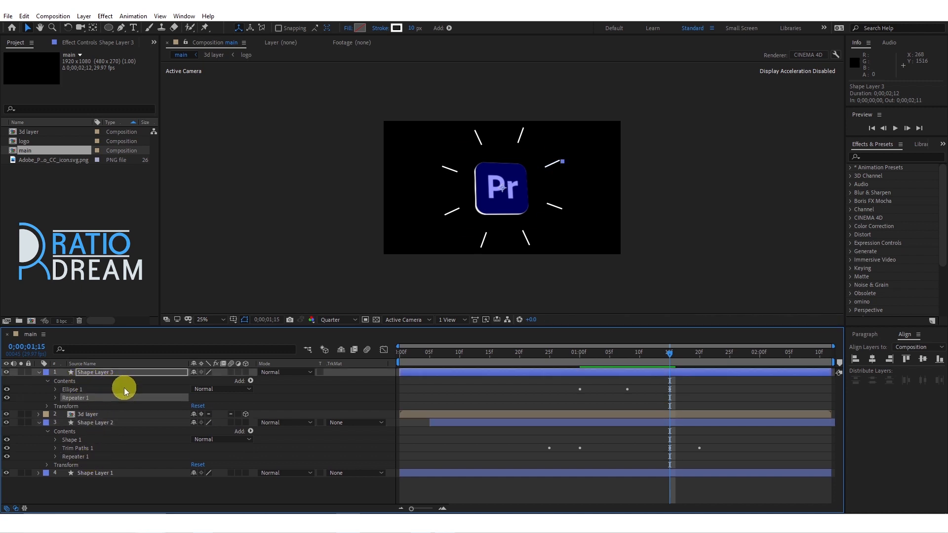
pyautogui.press('pageup')
pyautogui.press('pageup')
pyautogui.press('pageup')
pyautogui.press('pageup')
pyautogui.press('pageup')
pyautogui.press('pageup')
pyautogui.press('pageup')
pyautogui.press('pageup')
pyautogui.press('pageup')
# Move Shape Layer 3 to the bottom of the layer stack, below Shape Layer 1, and collapse the expanded layers
pyautogui.moveTo(101, 374); pyautogui.dragTo(125, 440)
pyautogui.click(98, 440)
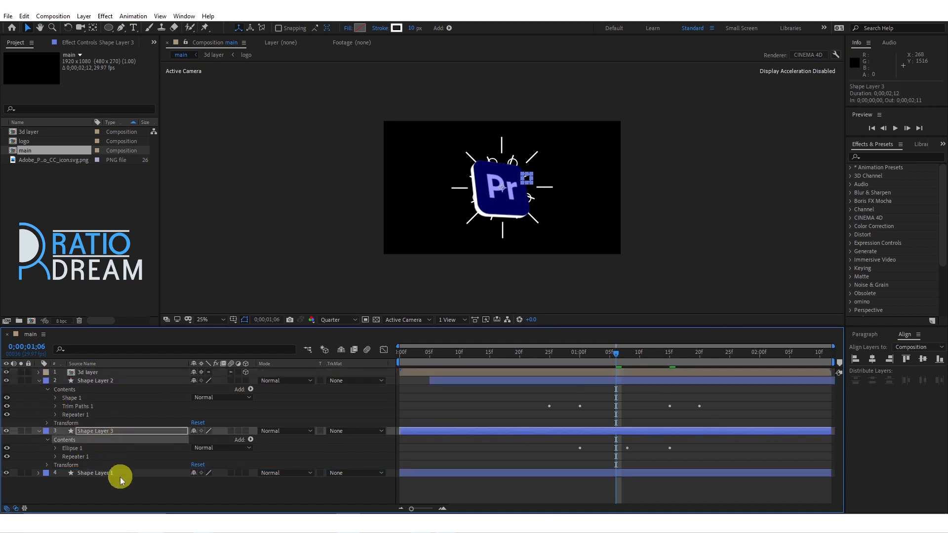
pyautogui.moveTo(122, 434); pyautogui.dragTo(129, 483)
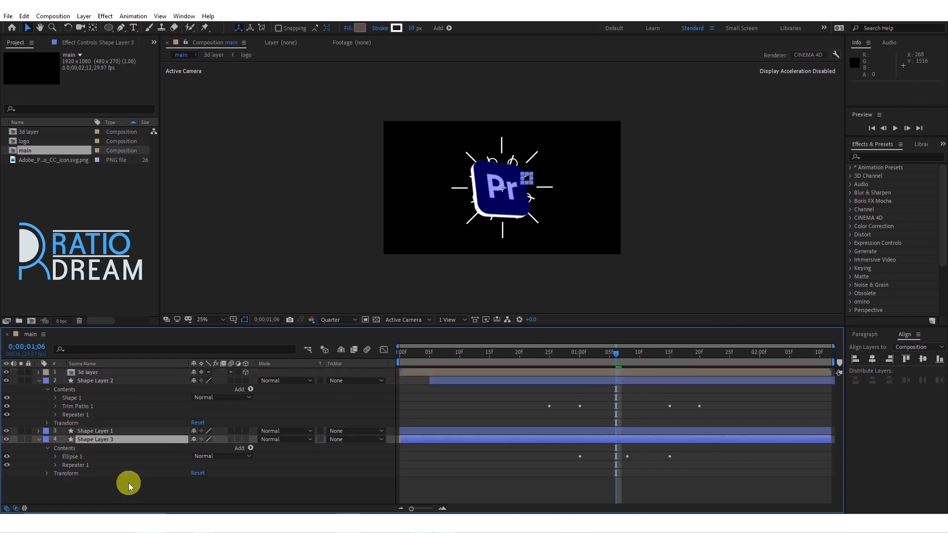
pyautogui.click(39, 380)
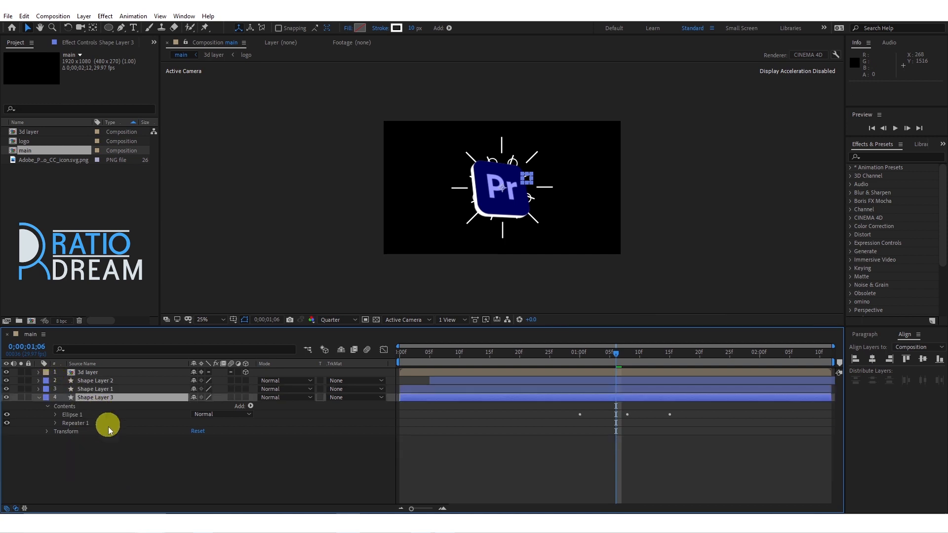
pyautogui.click(38, 399)
# Preview the animation with the repeated circles from the beginning of the composition
pyautogui.press('Home')
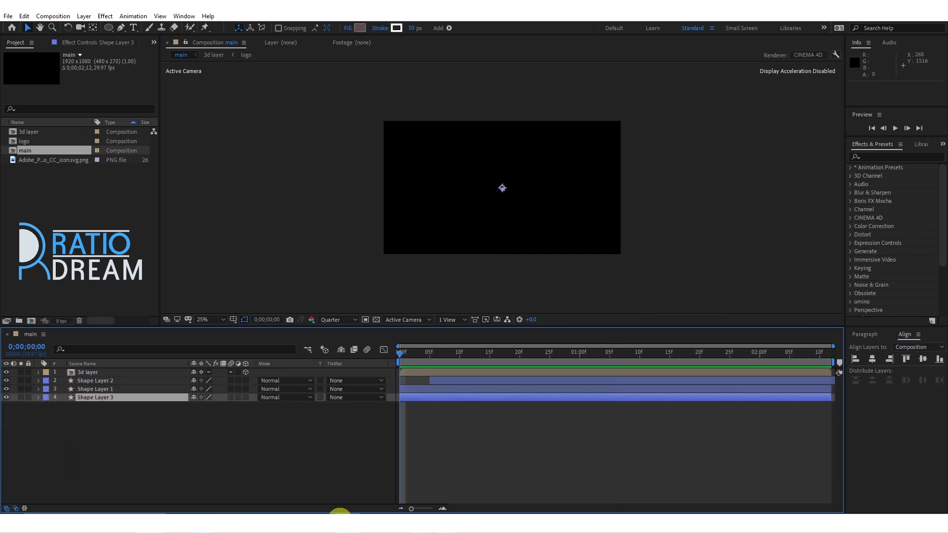
pyautogui.press('space')
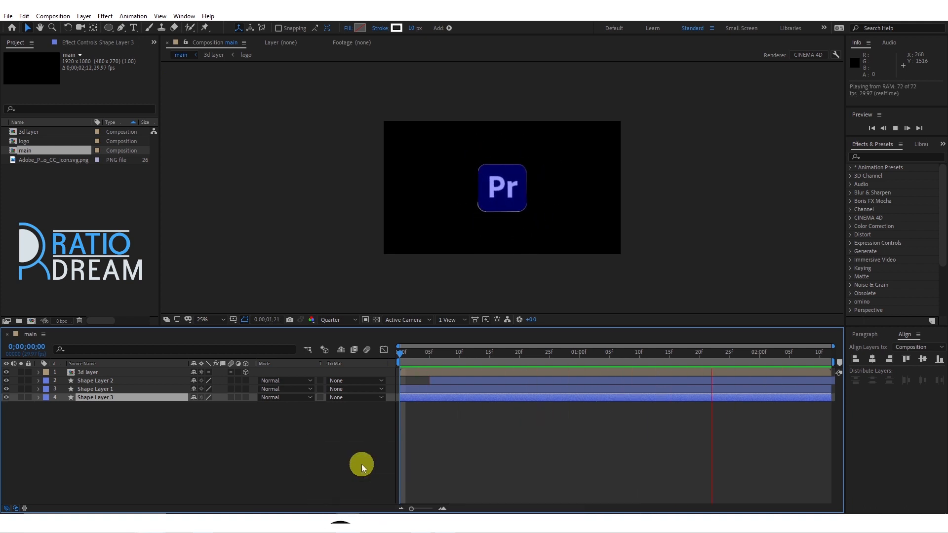
pyautogui.press('space')
# At 0;00;01;09, set Shape Layer 3's Rotation to 10° to place the circles between the burst lines
pyautogui.moveTo(615, 357); pyautogui.dragTo(633, 357)
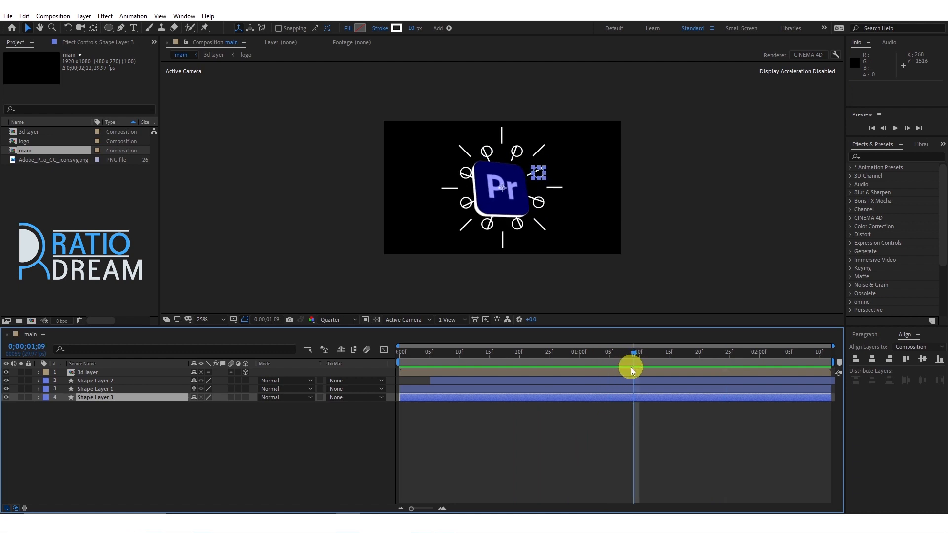
pyautogui.click(623, 382)
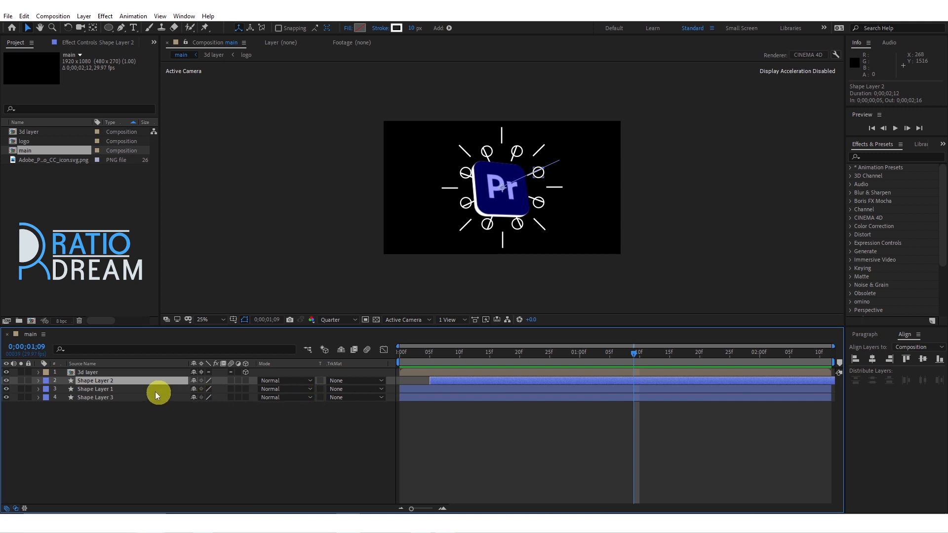
pyautogui.click(141, 389)
pyautogui.click(140, 399)
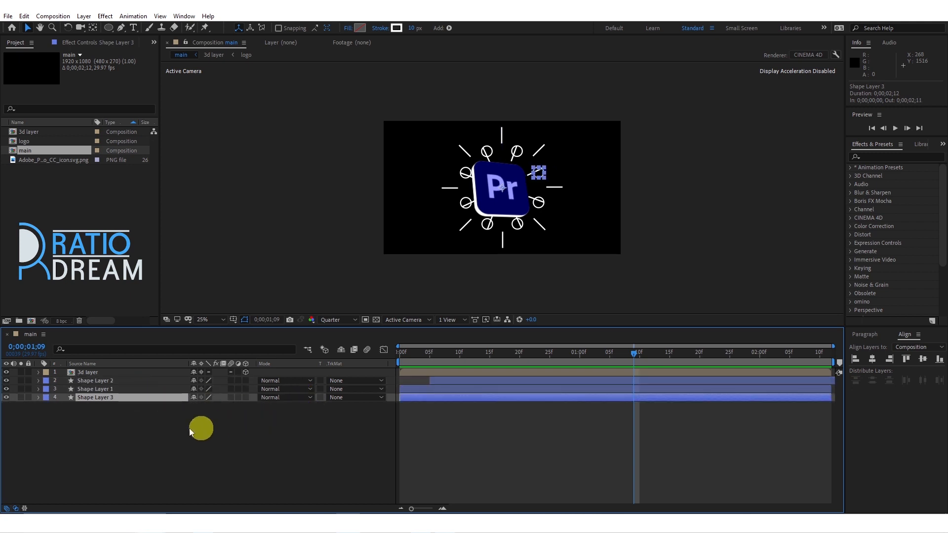
pyautogui.press('r')
pyautogui.moveTo(204, 405); pyautogui.dragTo(210, 407)
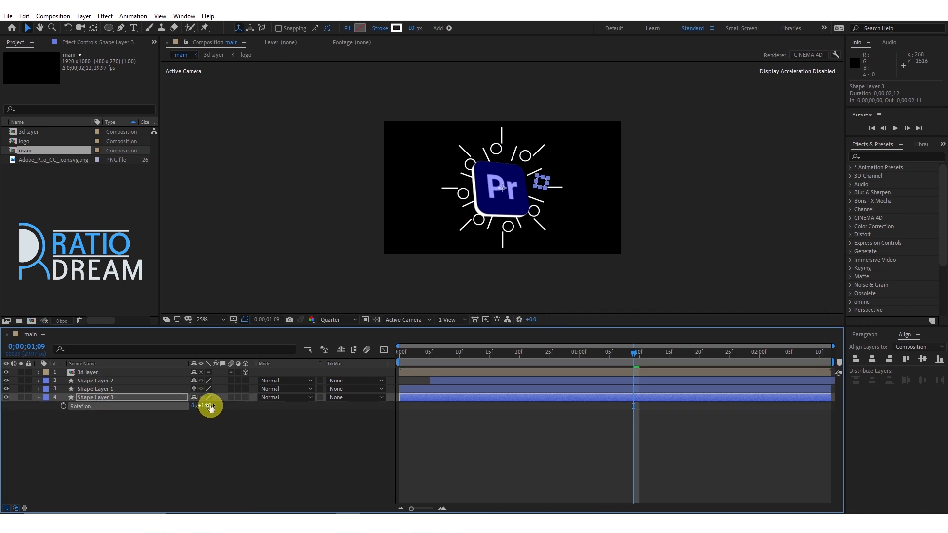
pyautogui.moveTo(210, 405)
pyautogui.mouseDown()
pyautogui.moveTo(203, 402)
pyautogui.moveTo(210, 407)
pyautogui.mouseUp()
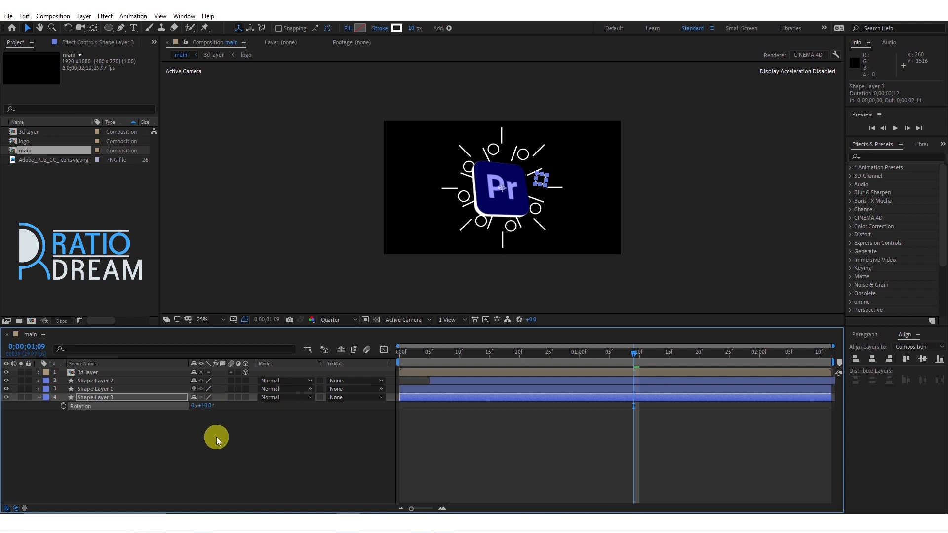
# Set Shape Layer 3's Scale to 80% and duplicate the layer
pyautogui.press('s')
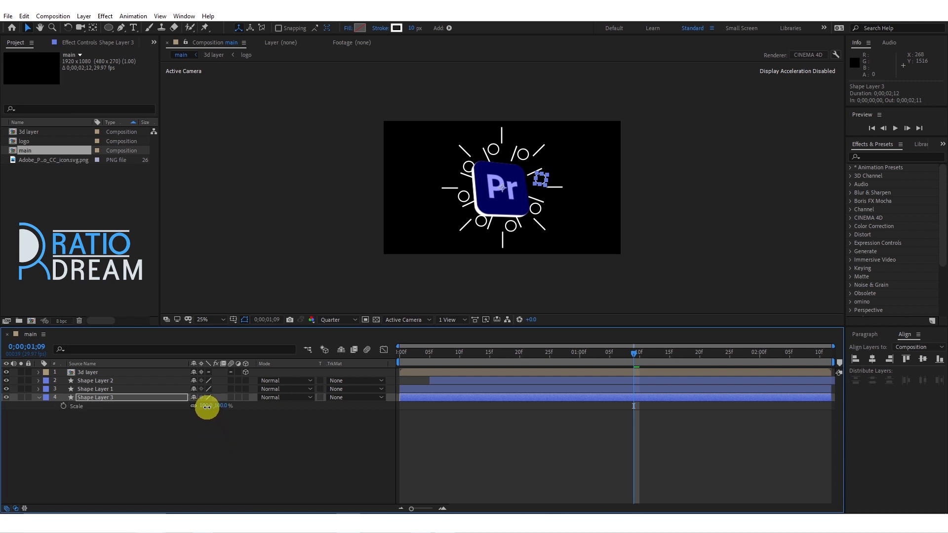
pyautogui.write('80')
pyautogui.press('Return')
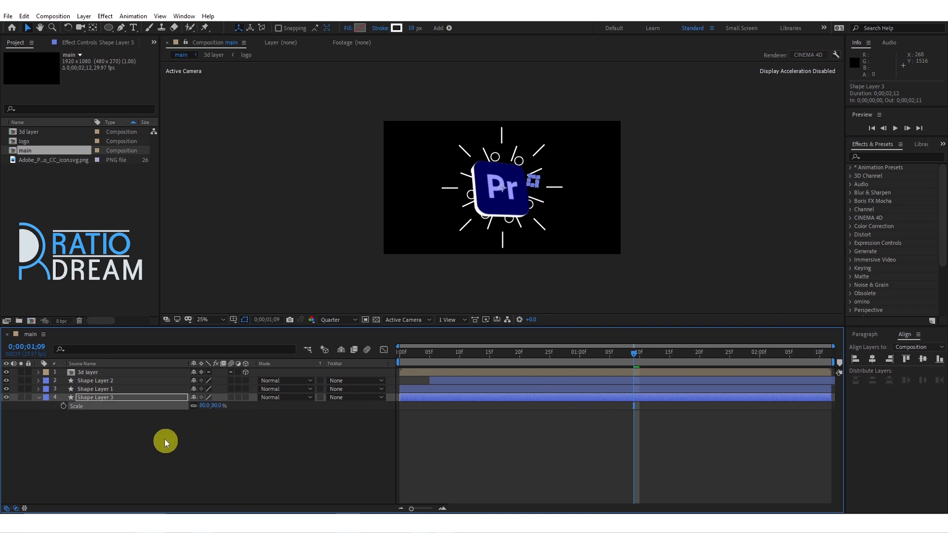
pyautogui.click(122, 398)
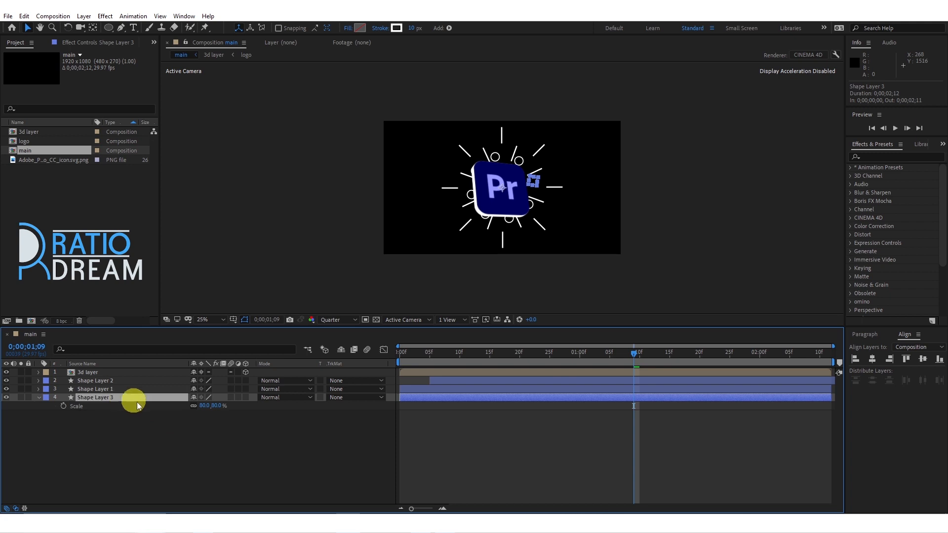
pyautogui.hotkey('ctrl', 'd')
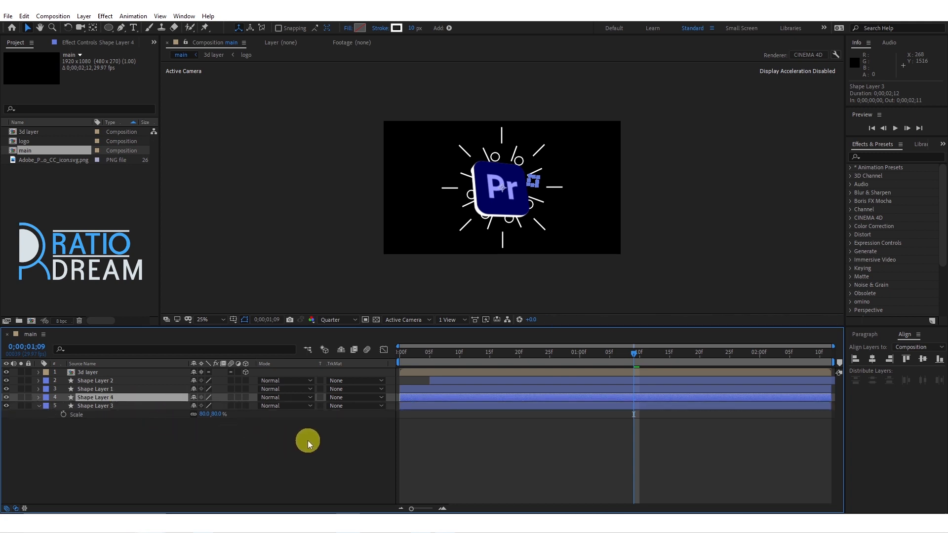
# Reveal the keyframes of Shape Layers 4 and 3, and shift all of Shape Layer 4's keyframes to start at 0;00;01;02
pyautogui.press('u')
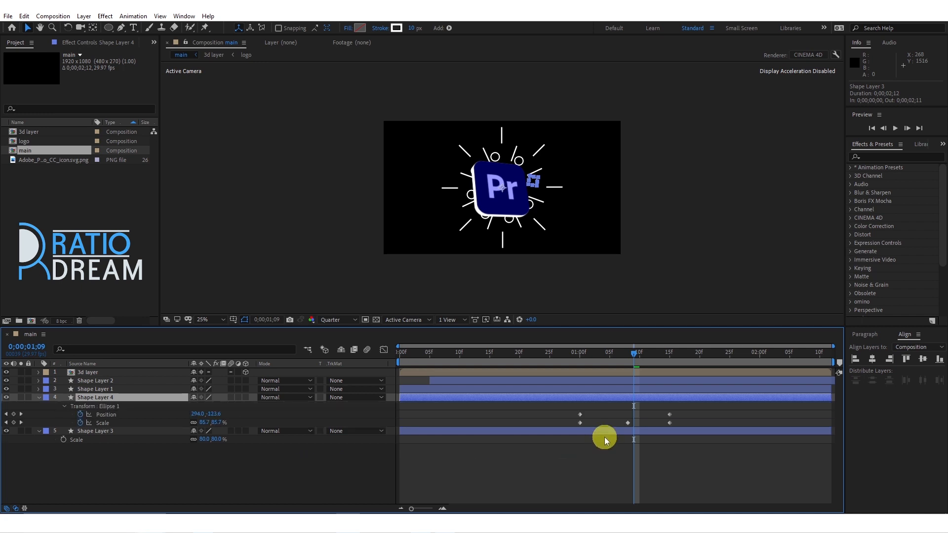
pyautogui.click(603, 433)
pyautogui.press('u')
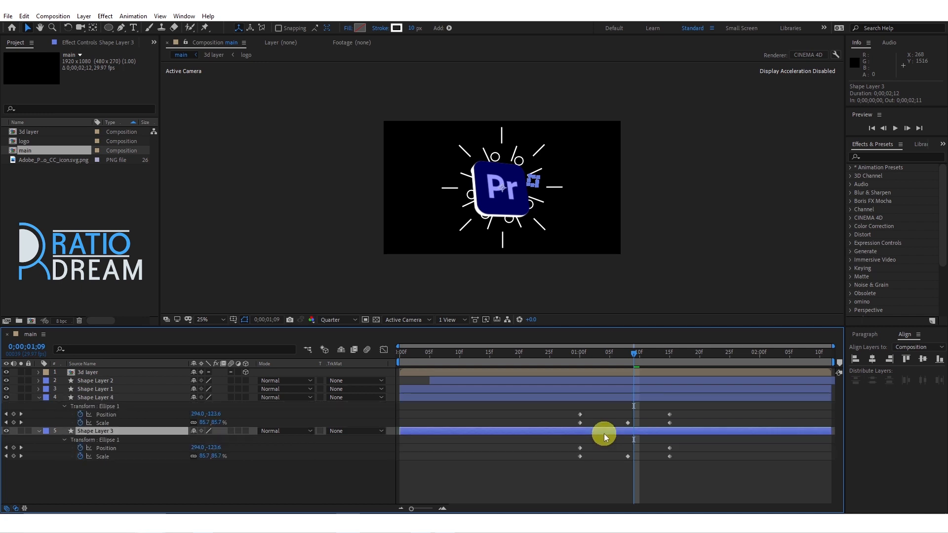
pyautogui.click(581, 354)
pyautogui.press('pagedown')
pyautogui.press('pagedown')
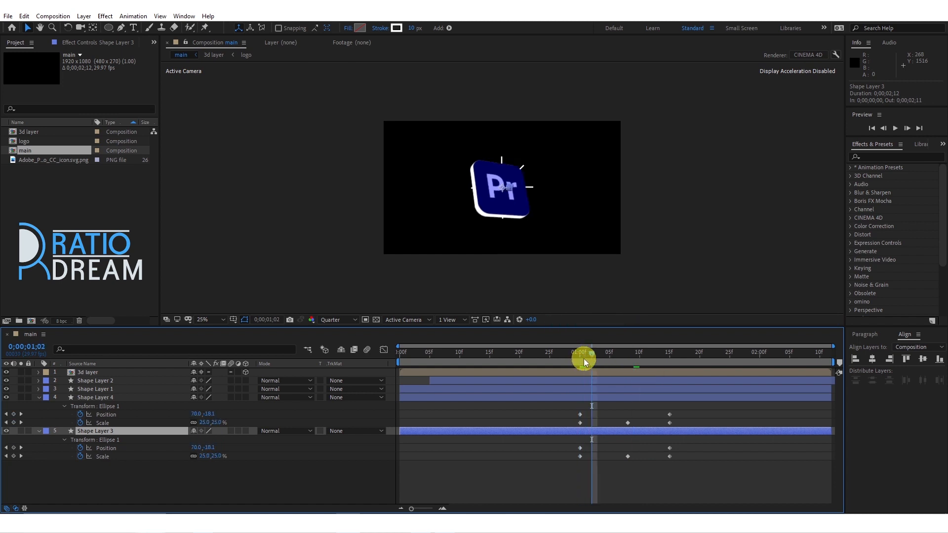
pyautogui.moveTo(580, 407); pyautogui.dragTo(668, 432)
pyautogui.moveTo(583, 419); pyautogui.dragTo(591, 416)
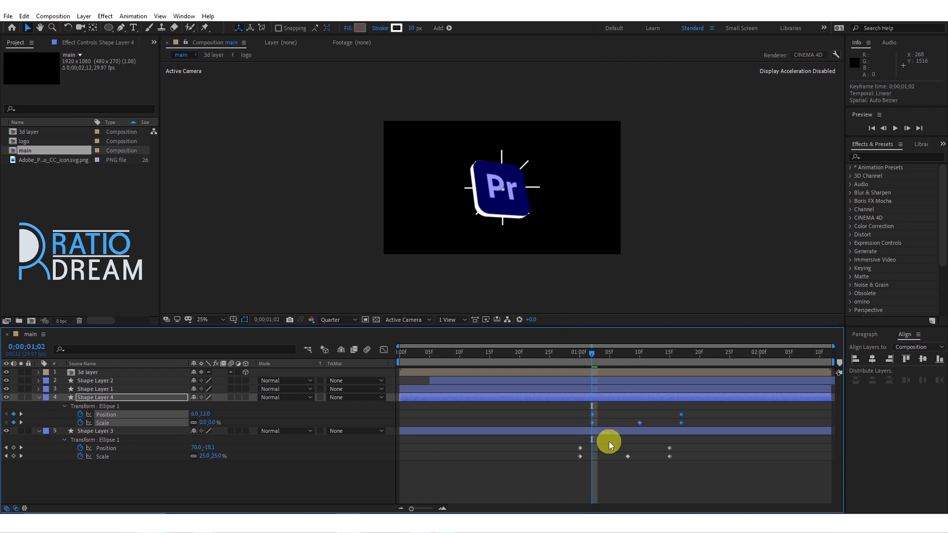
# Shift Shape Layer 4's Position and Scale keyframes to start at 0;00;01;05, and collapse both circle layers
pyautogui.press('pagedown')
pyautogui.press('pagedown')
pyautogui.press('pagedown')
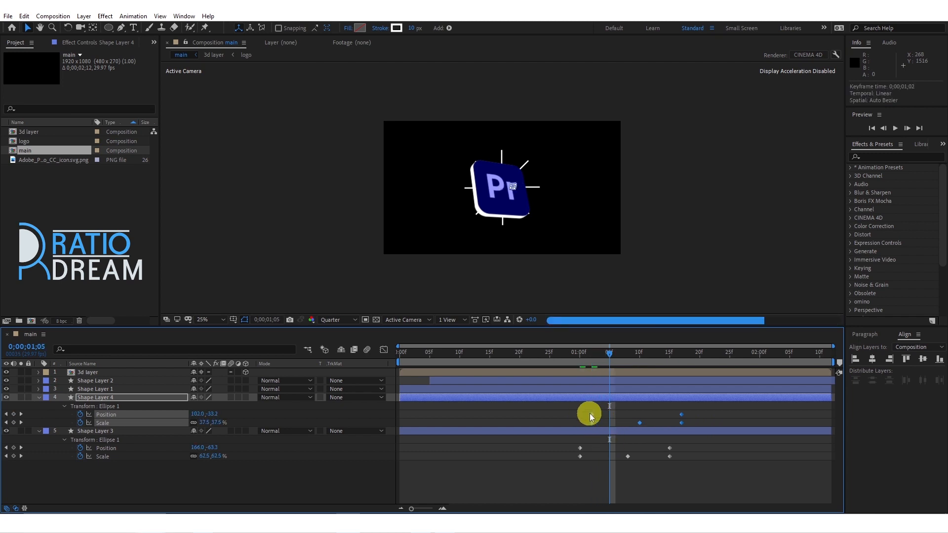
pyautogui.moveTo(590, 413); pyautogui.dragTo(606, 416)
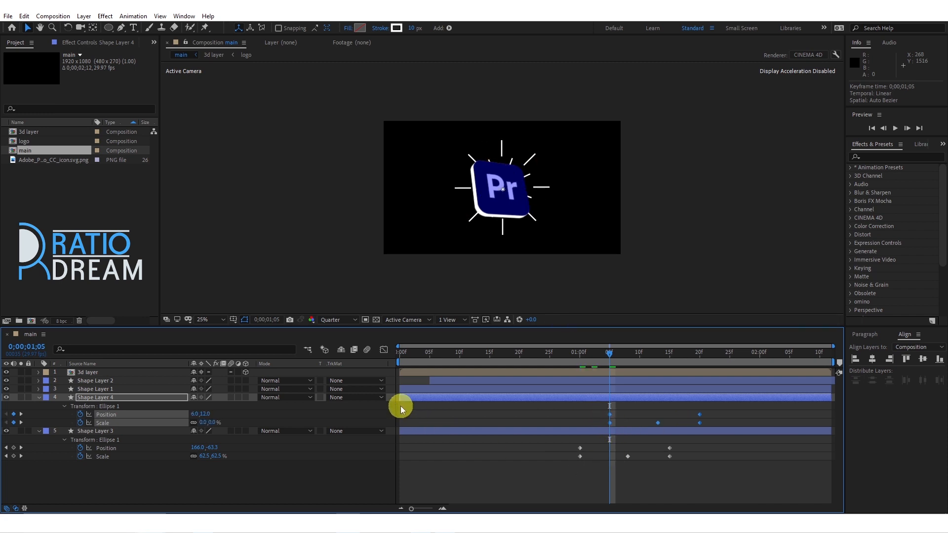
pyautogui.press('u')
pyautogui.click(413, 405)
pyautogui.press('u')
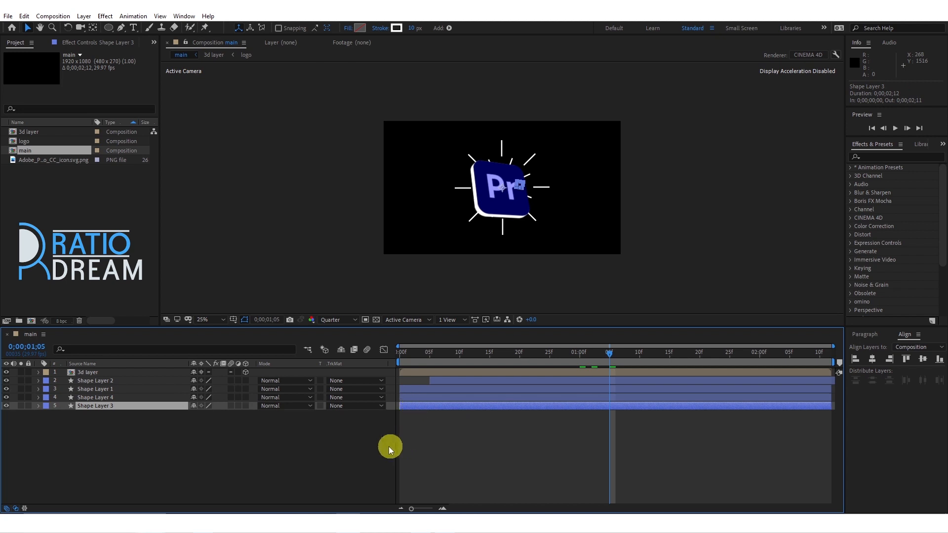
pyautogui.click(378, 445)
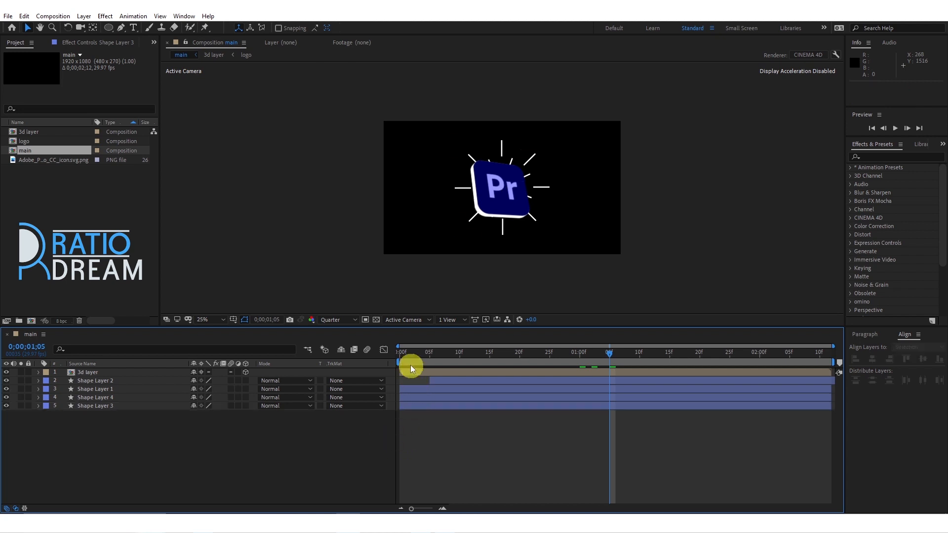
# Pre-compose all five layers of the main composition into a new composition named final
pyautogui.press('End')
pyautogui.moveTo(190, 455); pyautogui.dragTo(103, 380)
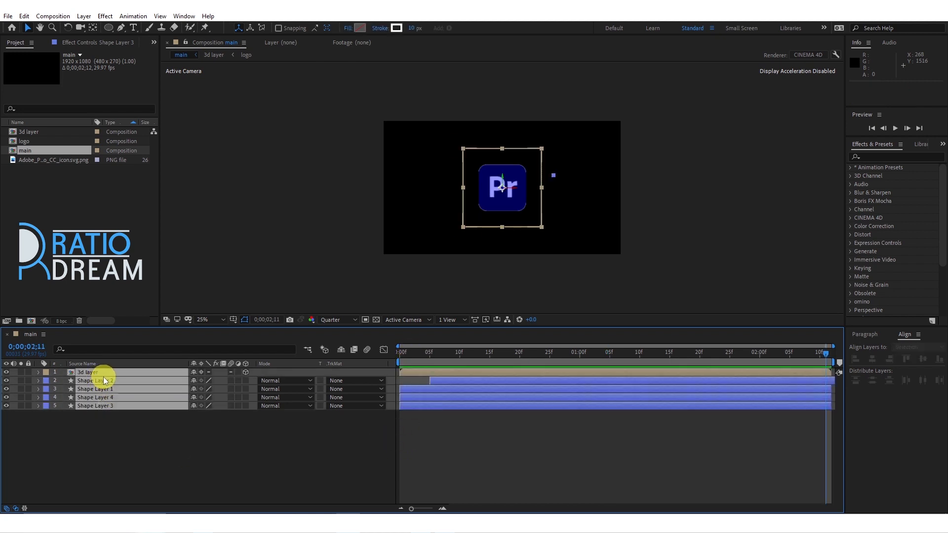
pyautogui.rightClick(104, 380)
pyautogui.click(151, 335)
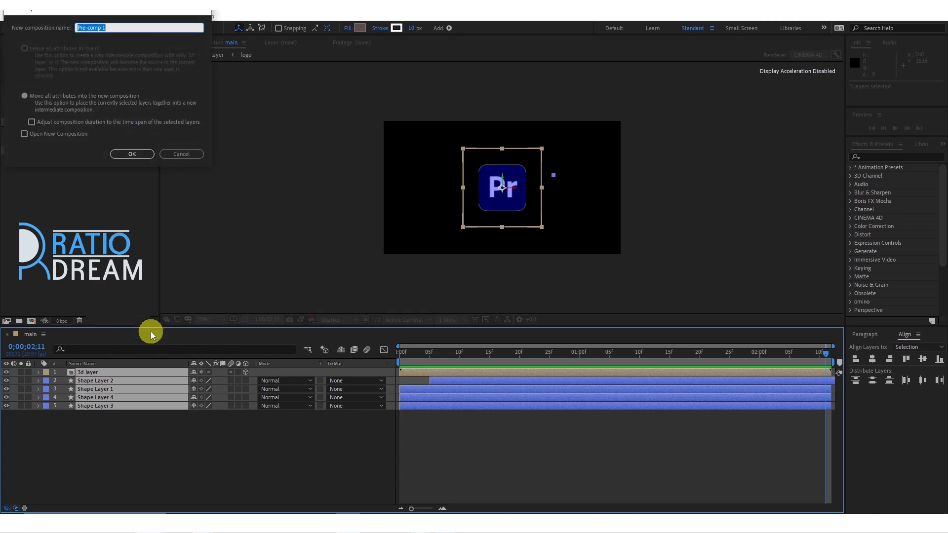
pyautogui.write('final')
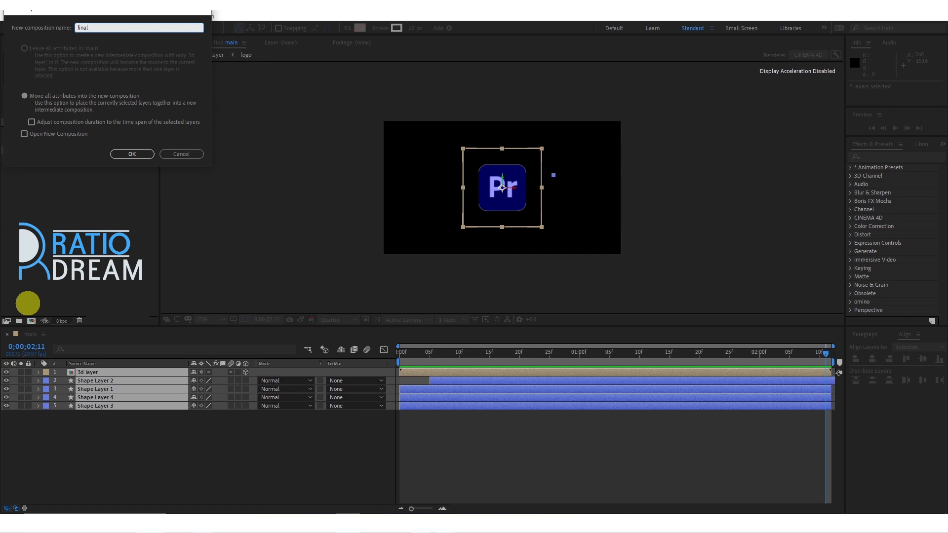
pyautogui.press('Return')
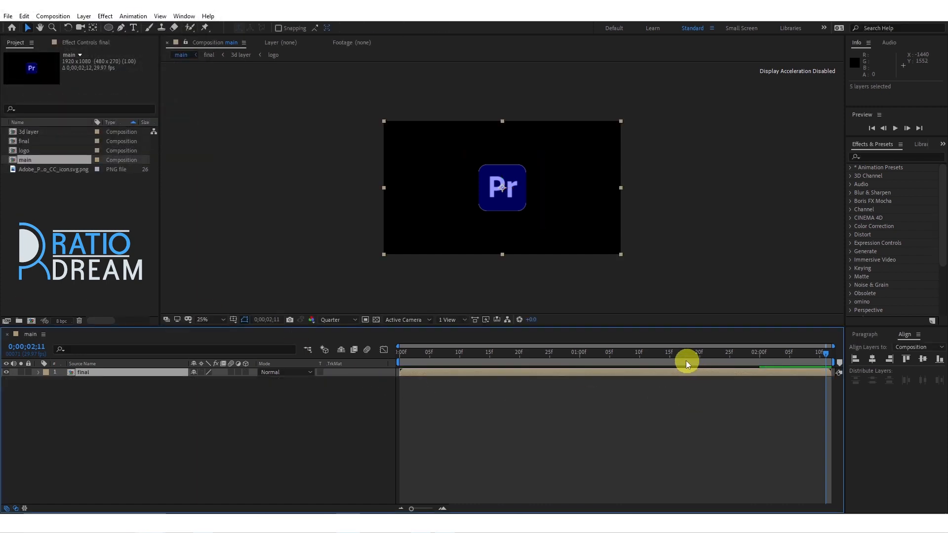
# At 0;00;01;20, set the final layer's Opacity to 0% and start keyframing it there
pyautogui.moveTo(685, 360); pyautogui.dragTo(698, 392)
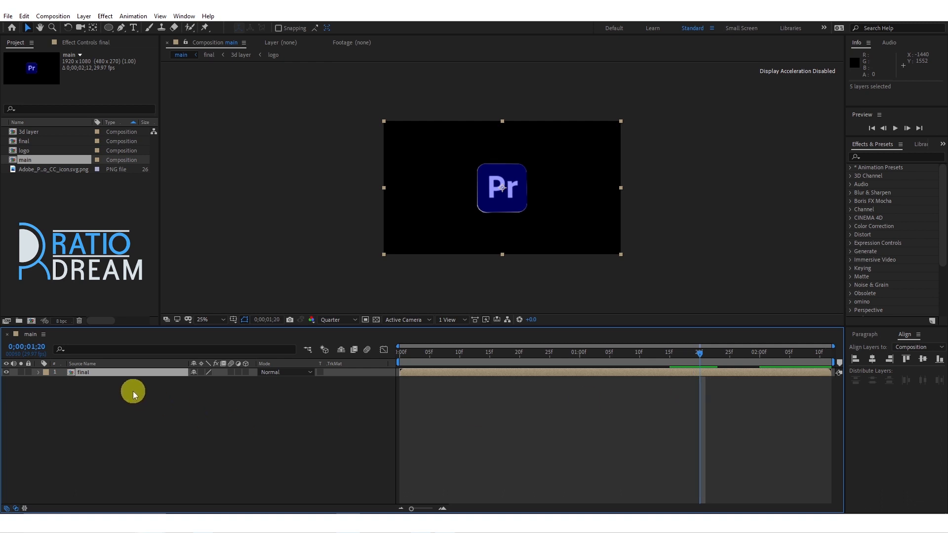
pyautogui.press('t')
pyautogui.click(196, 381)
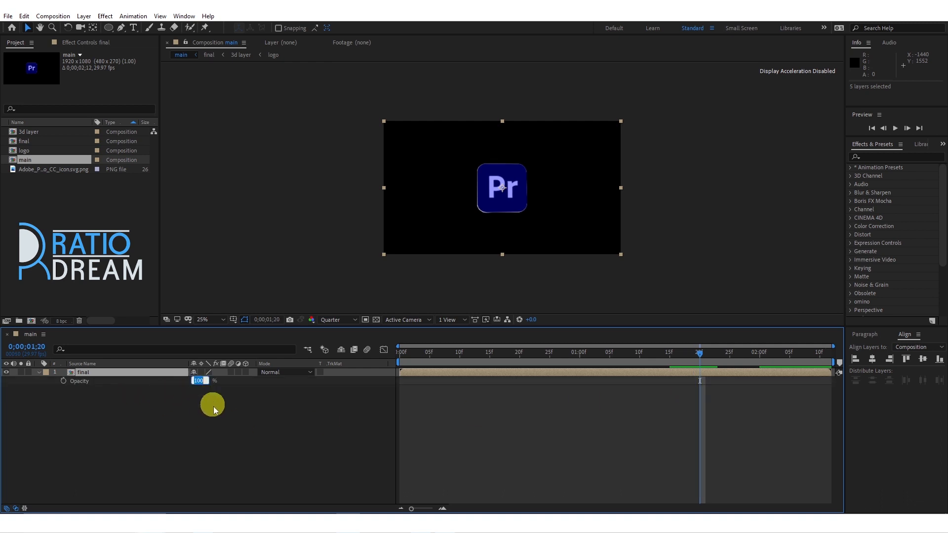
pyautogui.press('Return')
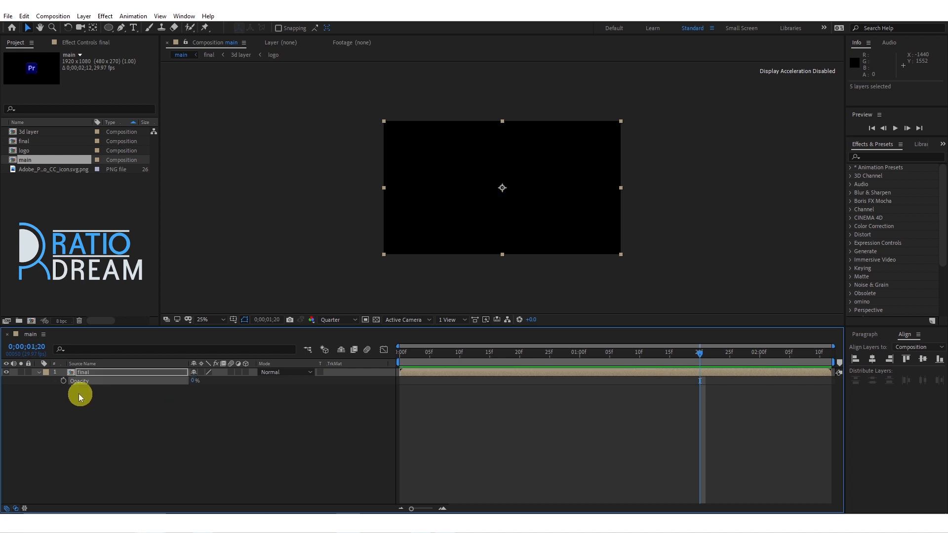
pyautogui.click(64, 382)
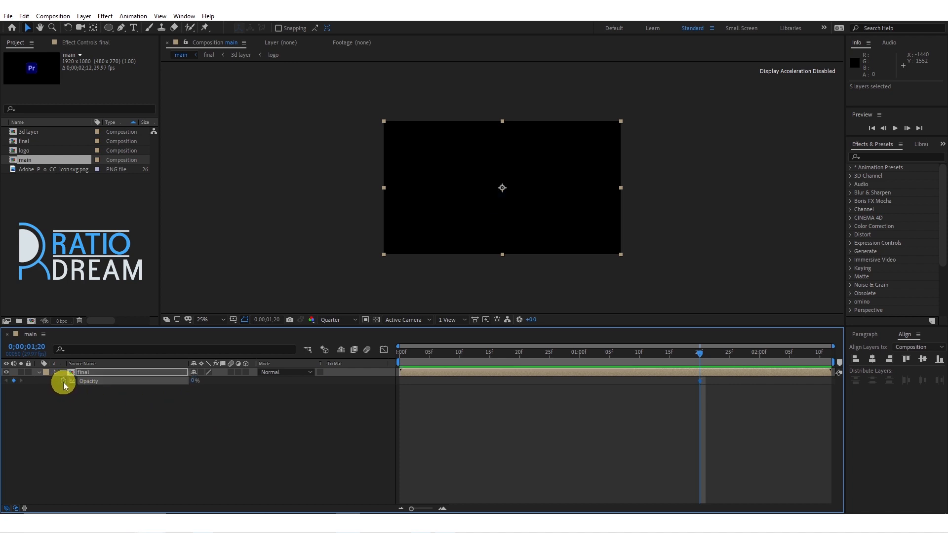
# At 0;00;01;15, add an Opacity keyframe of 100% on the final layer so the fade-out starts there
pyautogui.click(669, 355)
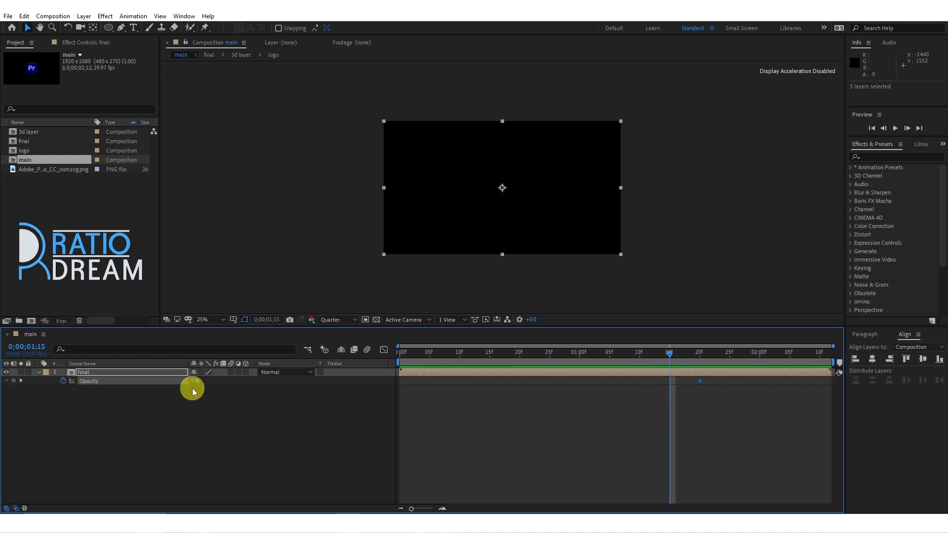
pyautogui.moveTo(194, 381); pyautogui.dragTo(299, 380)
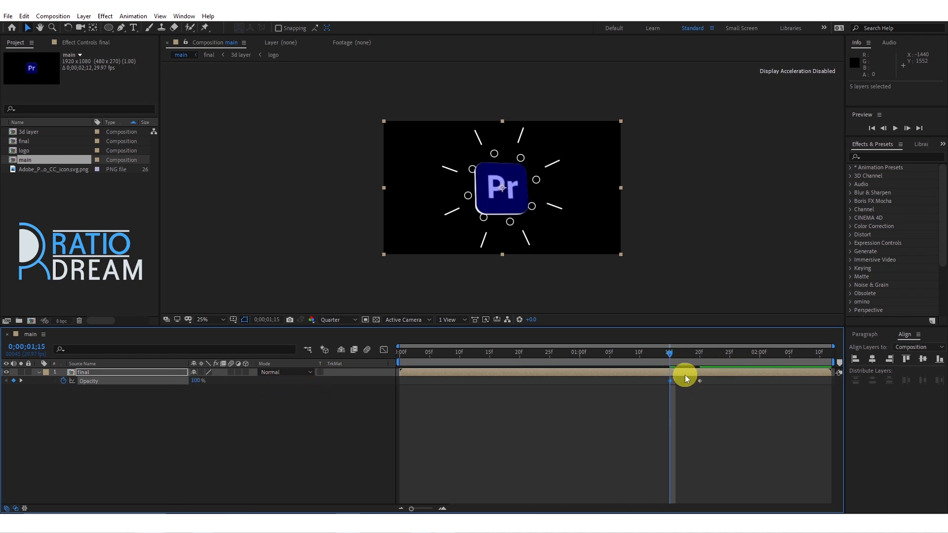
pyautogui.moveTo(671, 358)
pyautogui.mouseDown()
pyautogui.moveTo(699, 358)
pyautogui.moveTo(654, 357)
pyautogui.moveTo(669, 357)
pyautogui.mouseUp()
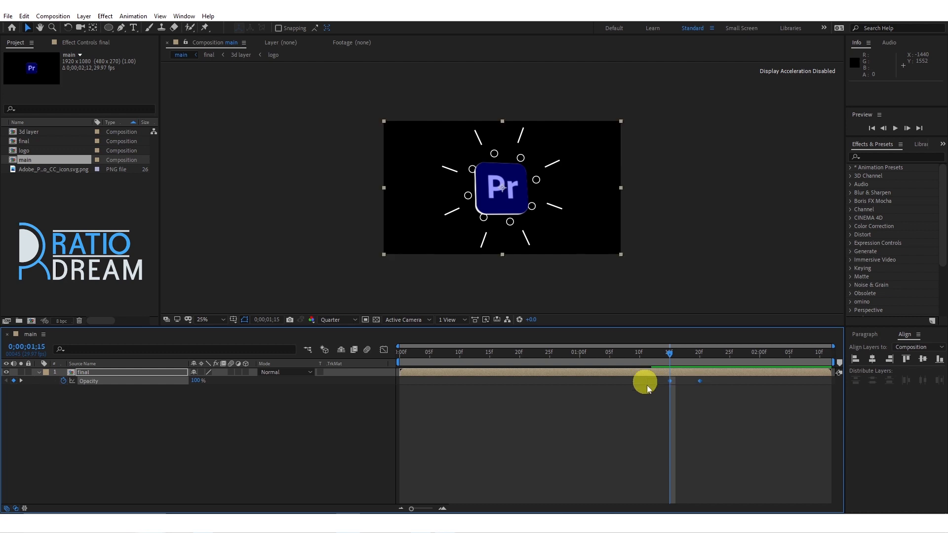
# Apply Easy Ease to both Opacity keyframes of the final layer and preview the fade
pyautogui.rightClick(699, 381)
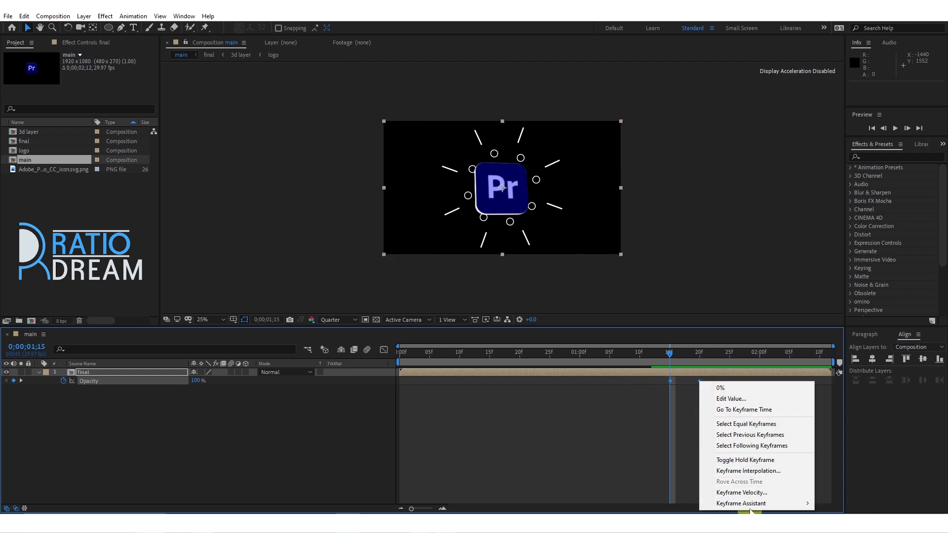
pyautogui.moveTo(748, 503)
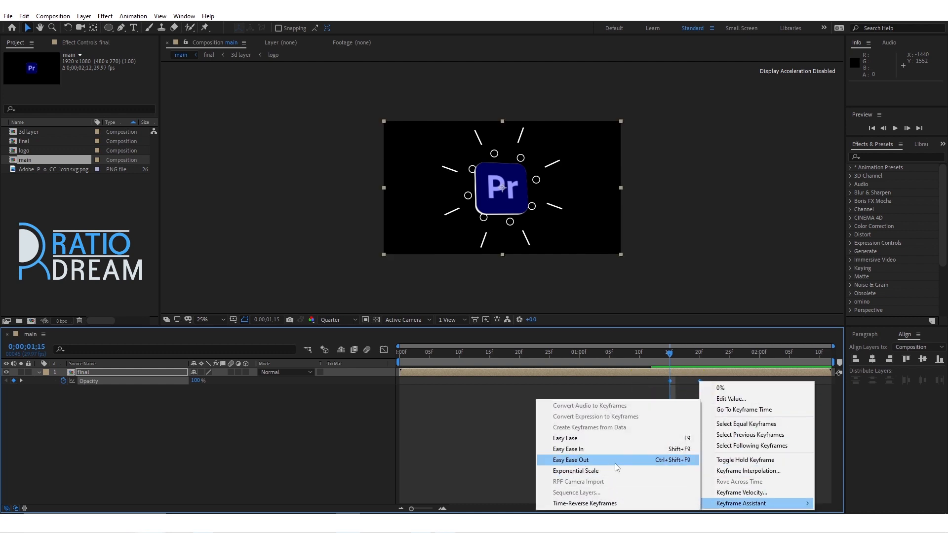
pyautogui.click(592, 436)
pyautogui.press('space')
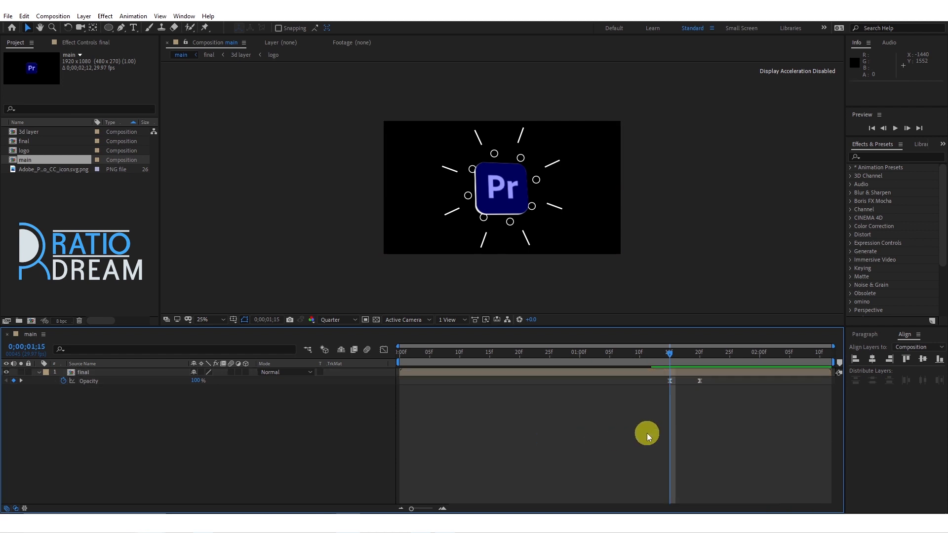
# Move the 100% Opacity keyframe to 0;00;02;00 and the 0% keyframe to 0;00;02;10, and play the animation from the start
pyautogui.click(759, 357)
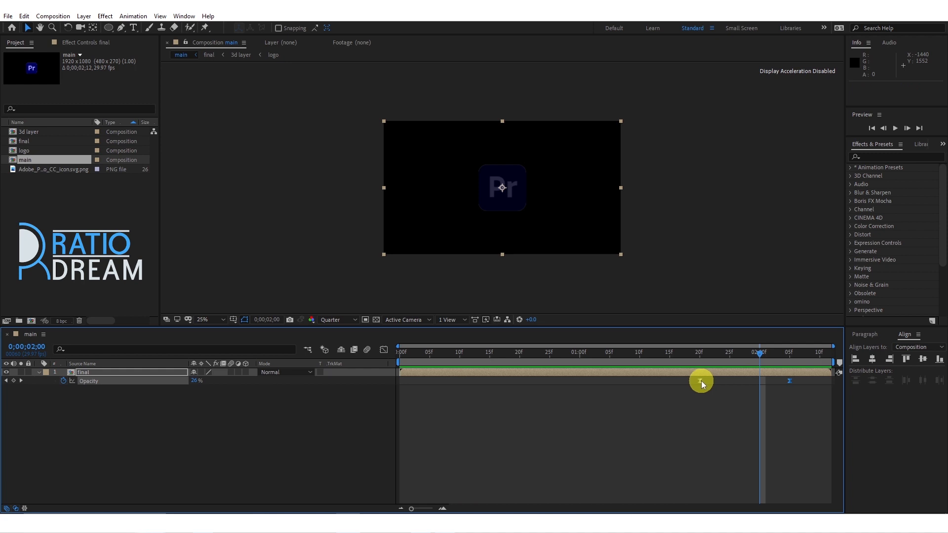
pyautogui.moveTo(701, 381); pyautogui.dragTo(759, 415)
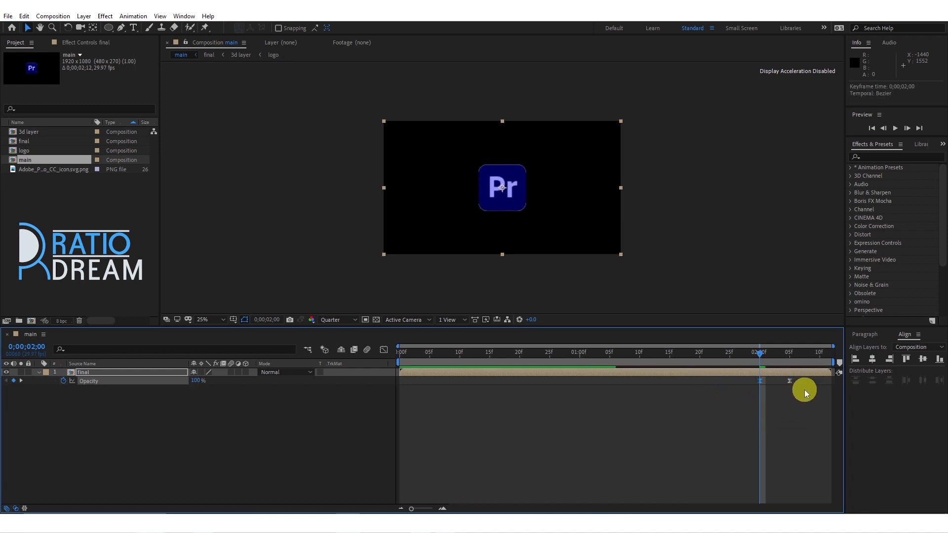
pyautogui.click(820, 356)
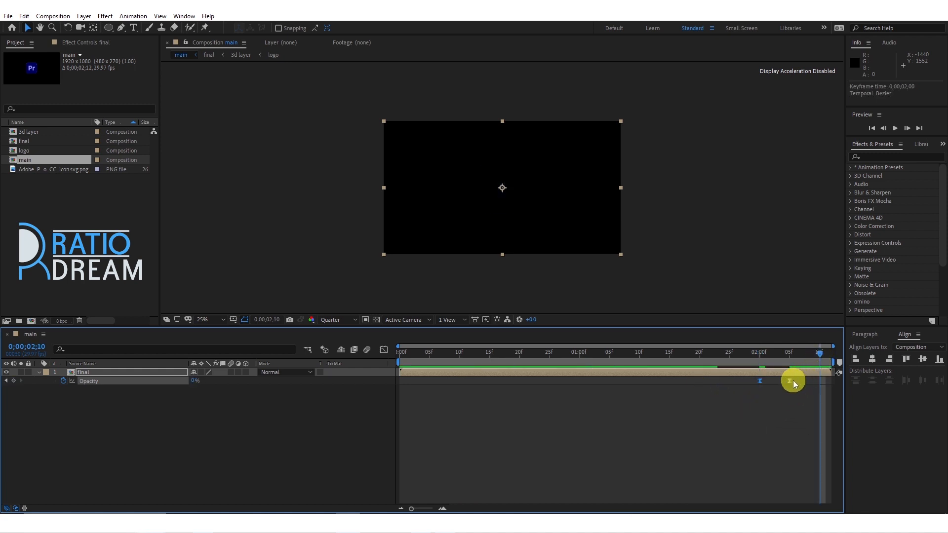
pyautogui.moveTo(792, 383); pyautogui.dragTo(821, 387)
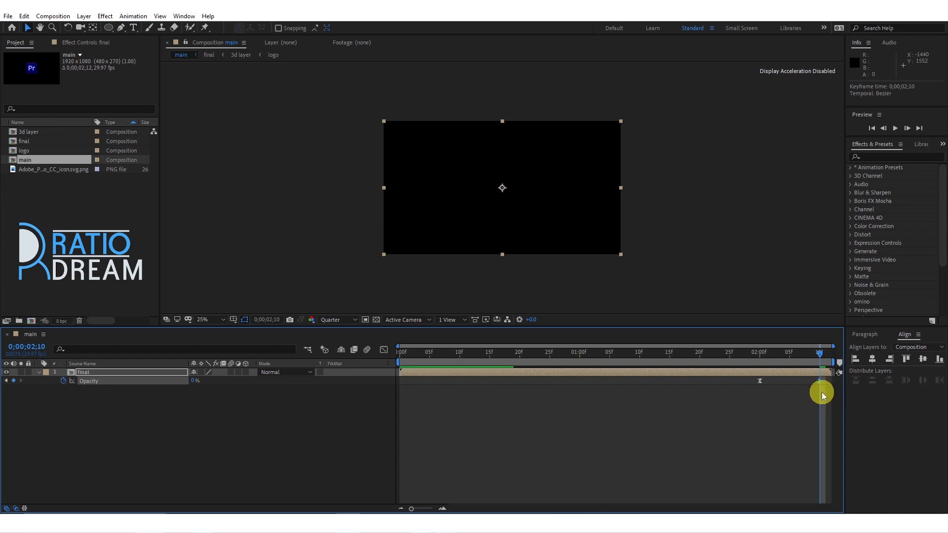
pyautogui.moveTo(614, 351); pyautogui.dragTo(322, 433)
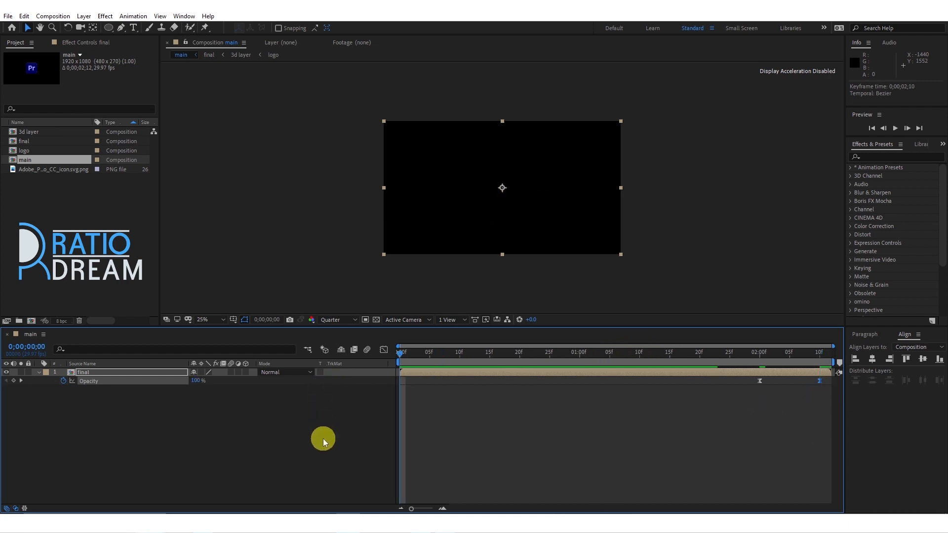
pyautogui.press('space')
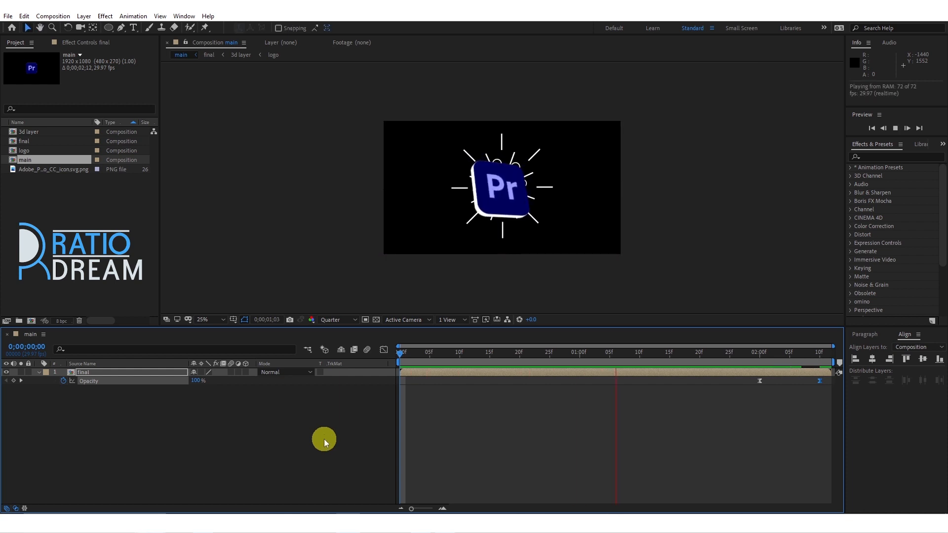